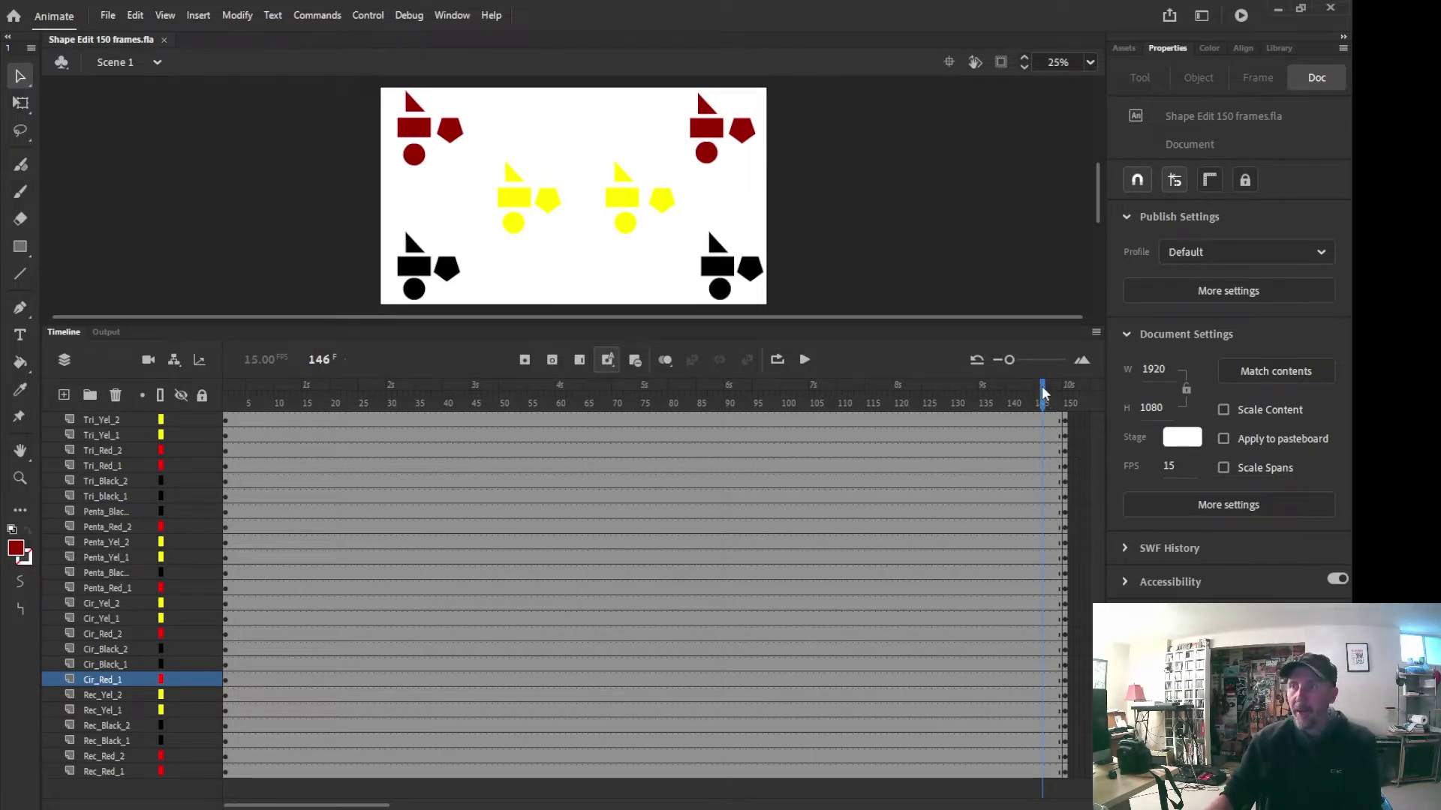
Scrub back to frame 49, play the animation from frame 42, and turn looping on
{"action": "left_click_drag", "start_coordinate": [1043, 389], "coordinate": [459, 389]}
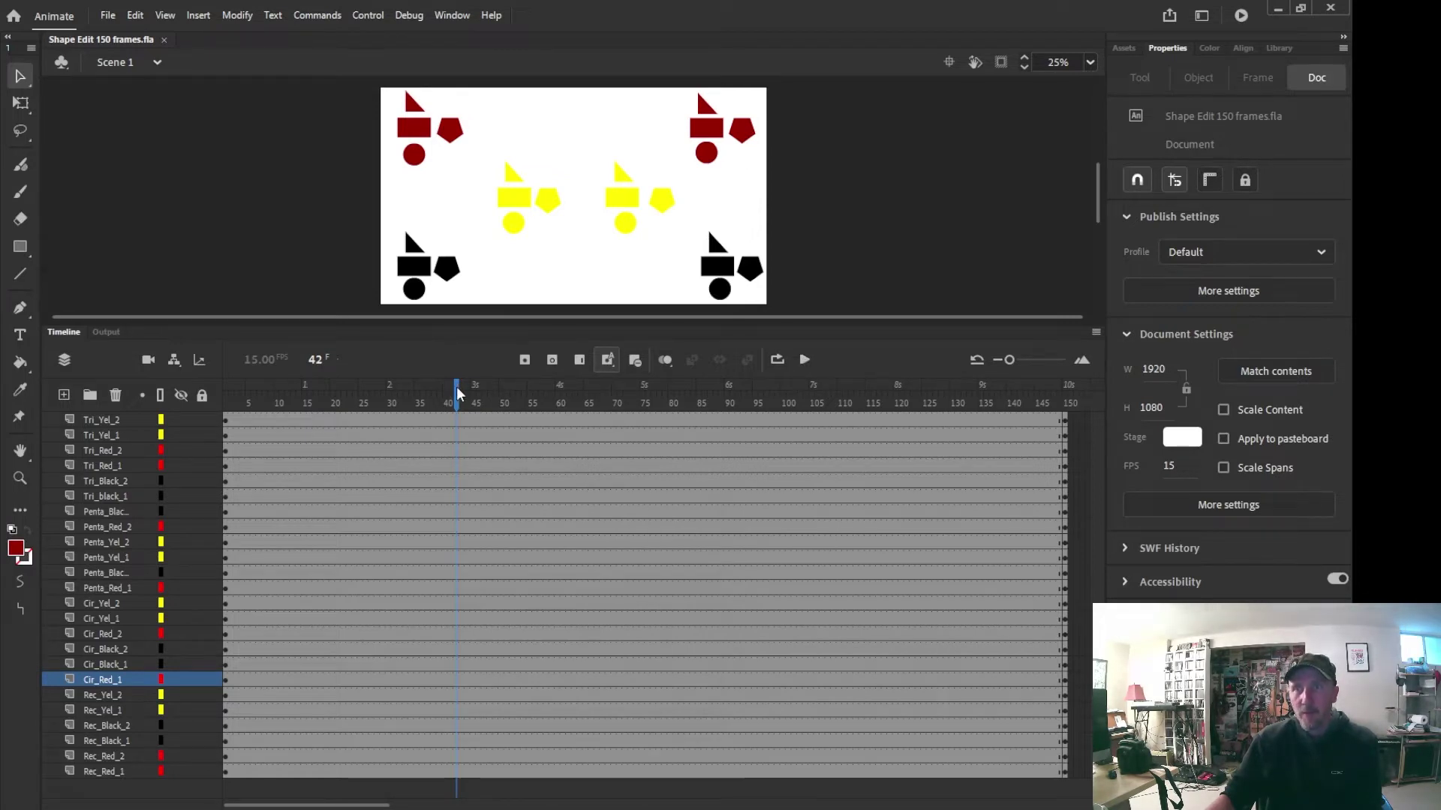
{"action": "left_click", "coordinate": [802, 361]}
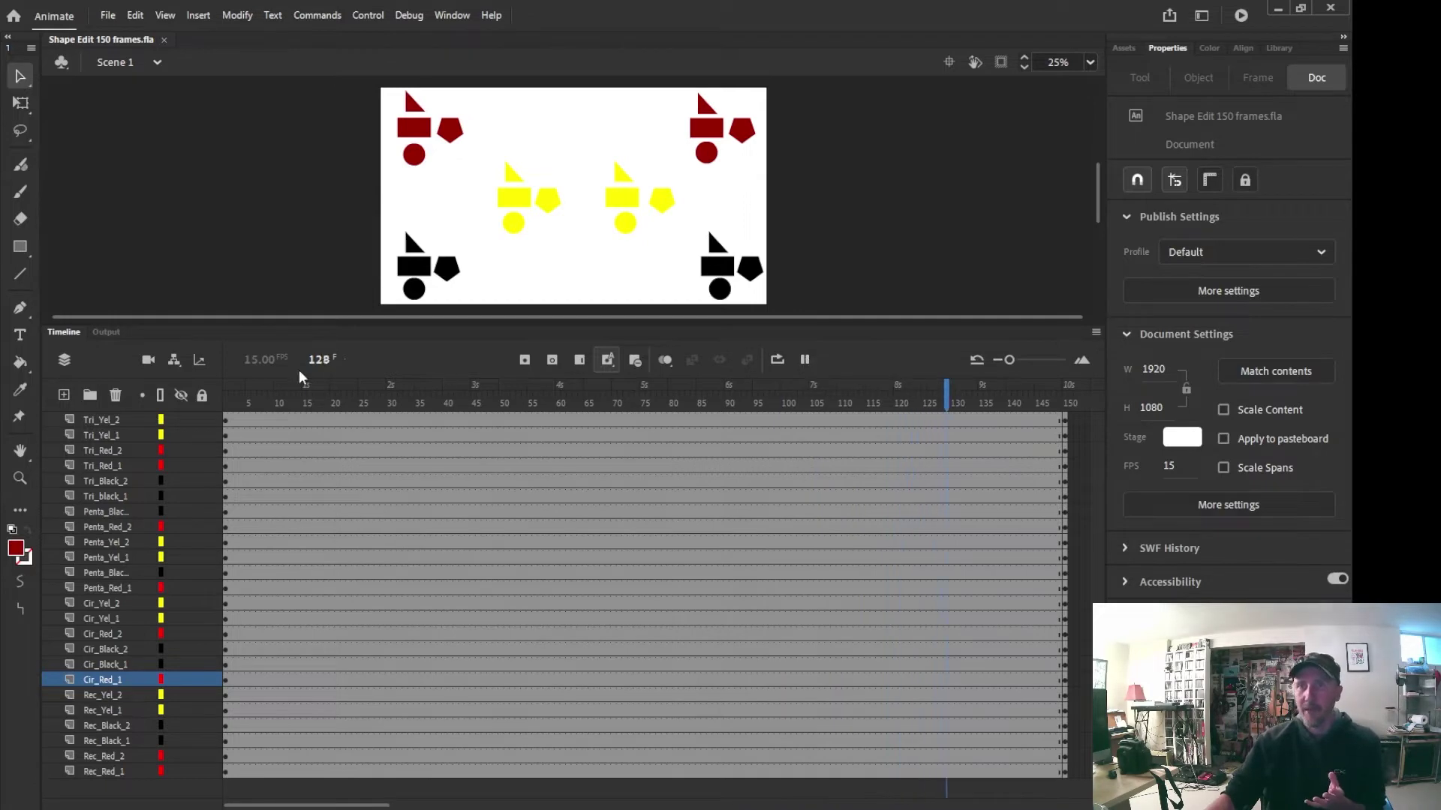
{"action": "left_click", "coordinate": [777, 359]}
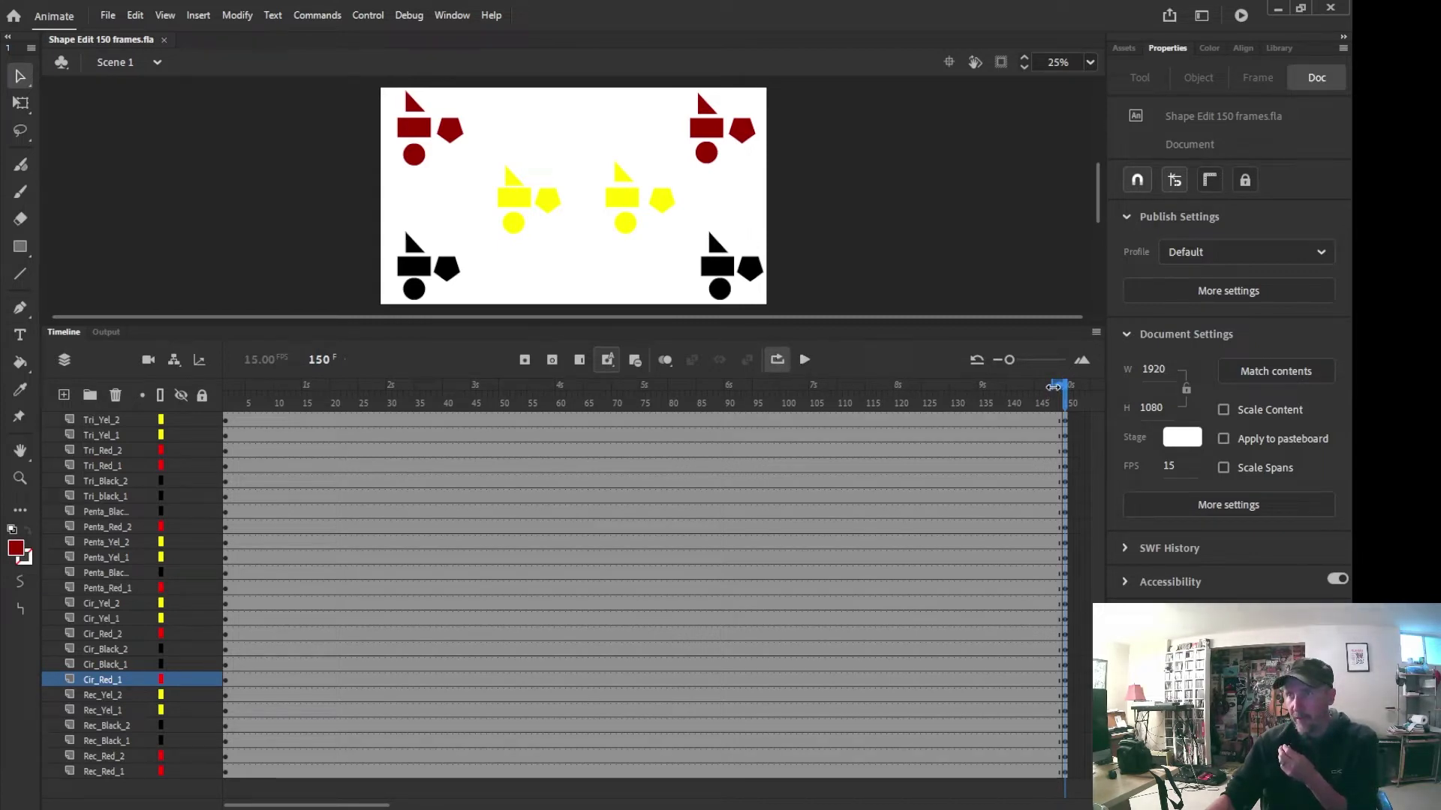
Extend the loop range to frames 1–150, play it, stop, and select frame 57 on Tri_Red_1
{"action": "left_click_drag", "start_coordinate": [1053, 386], "coordinate": [212, 398]}
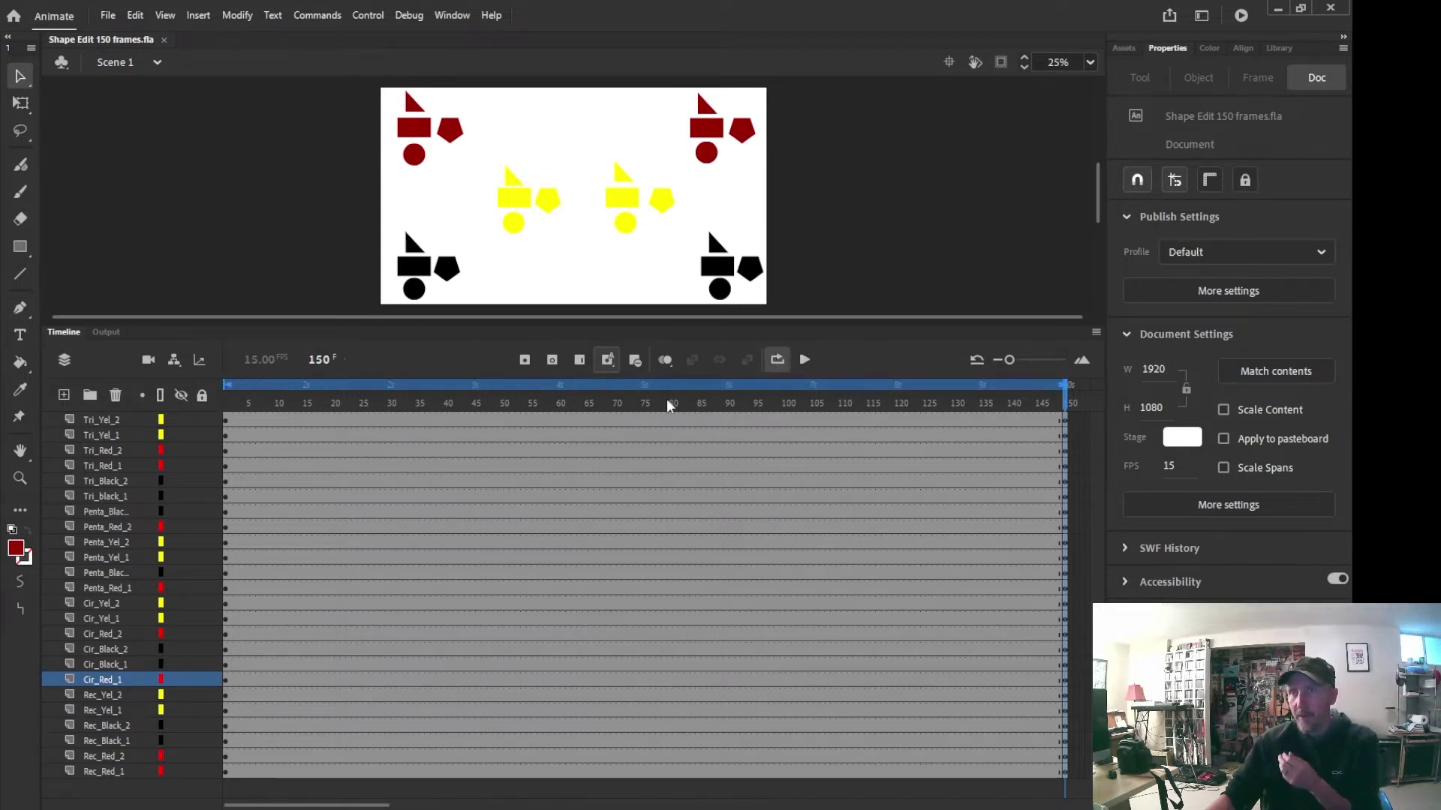
{"action": "left_click", "coordinate": [802, 360]}
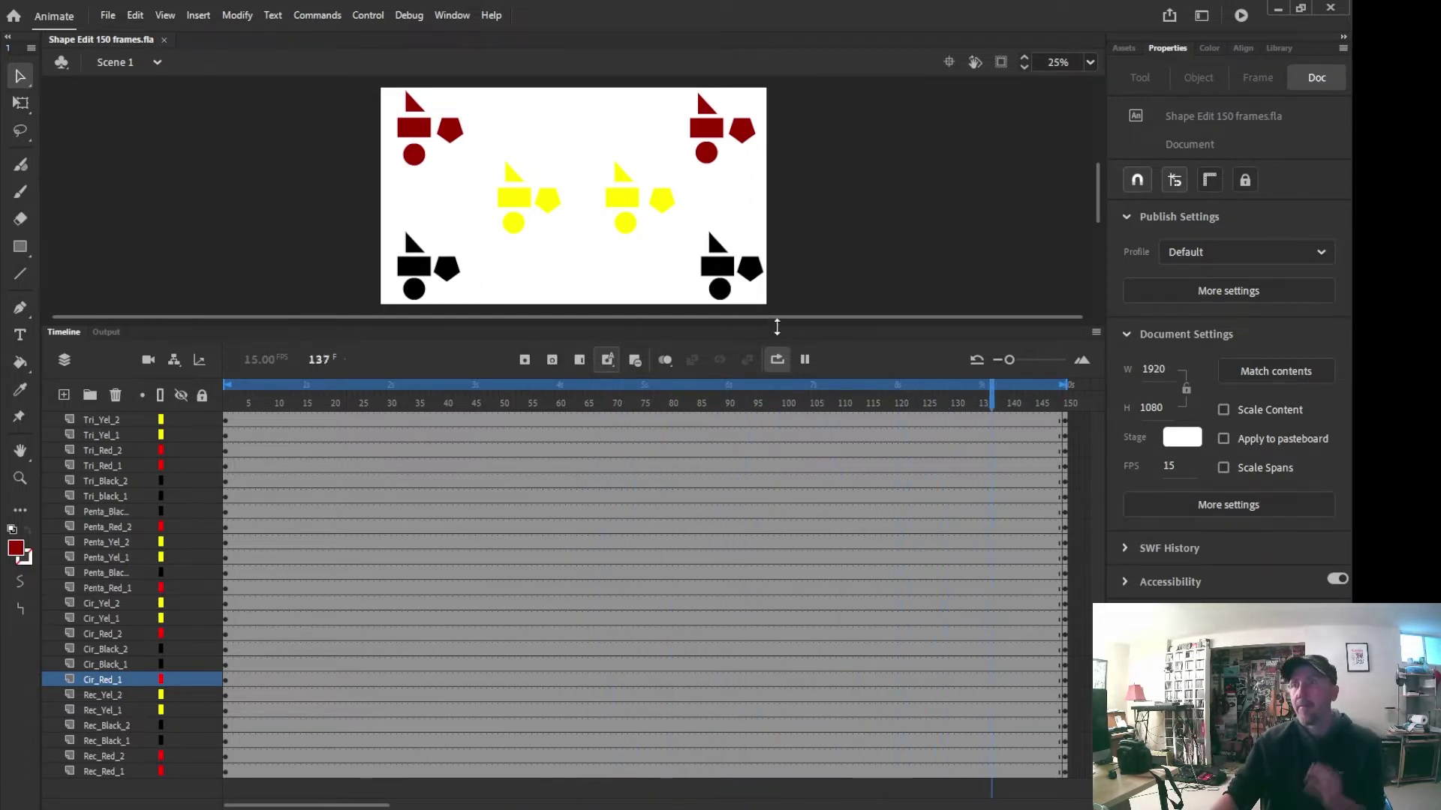
{"action": "left_click", "coordinate": [805, 360]}
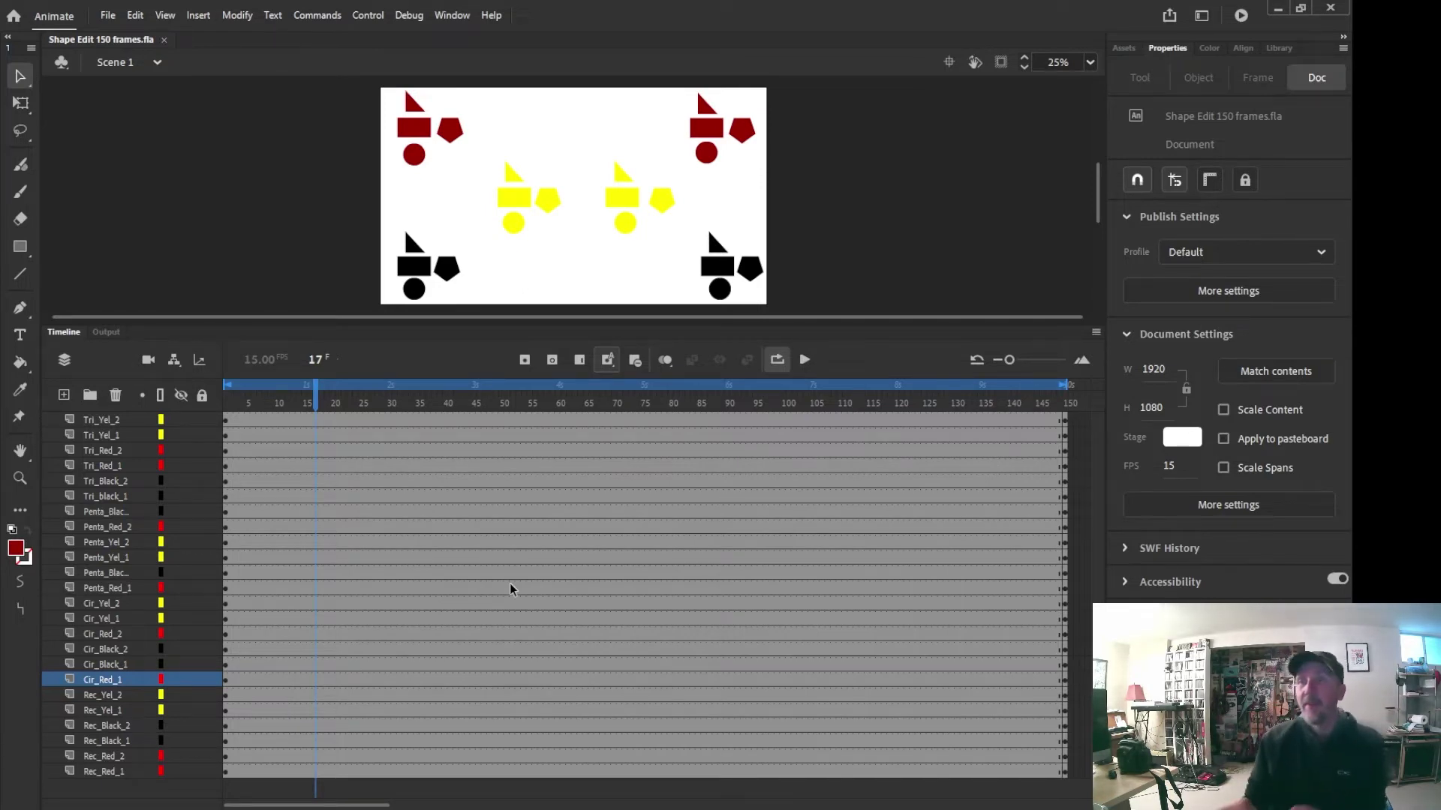
{"action": "left_click", "coordinate": [542, 465]}
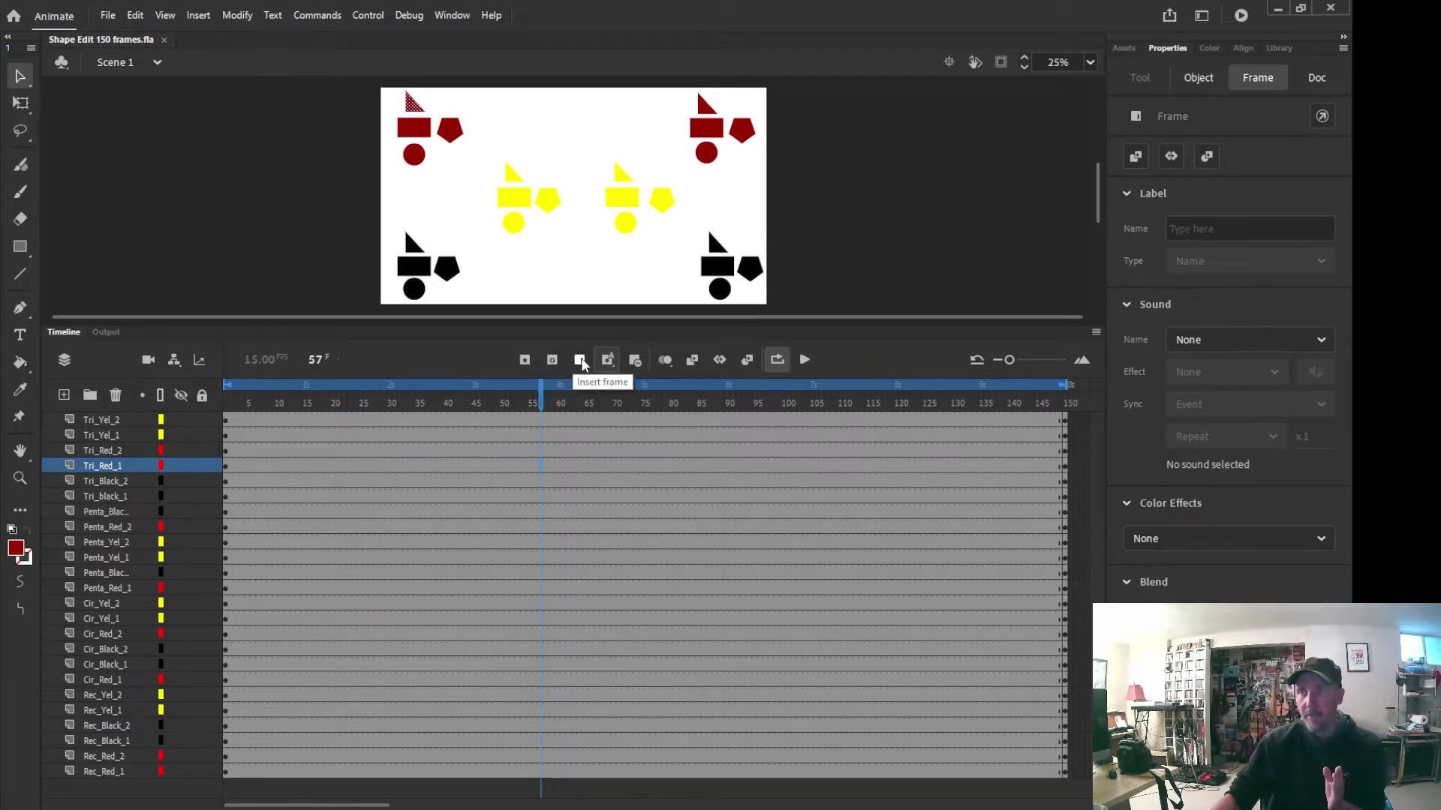
Remove frames repeatedly from the Tri_Red_1 layer so its span ends near frame 120
{"action": "left_click", "coordinate": [580, 364]}
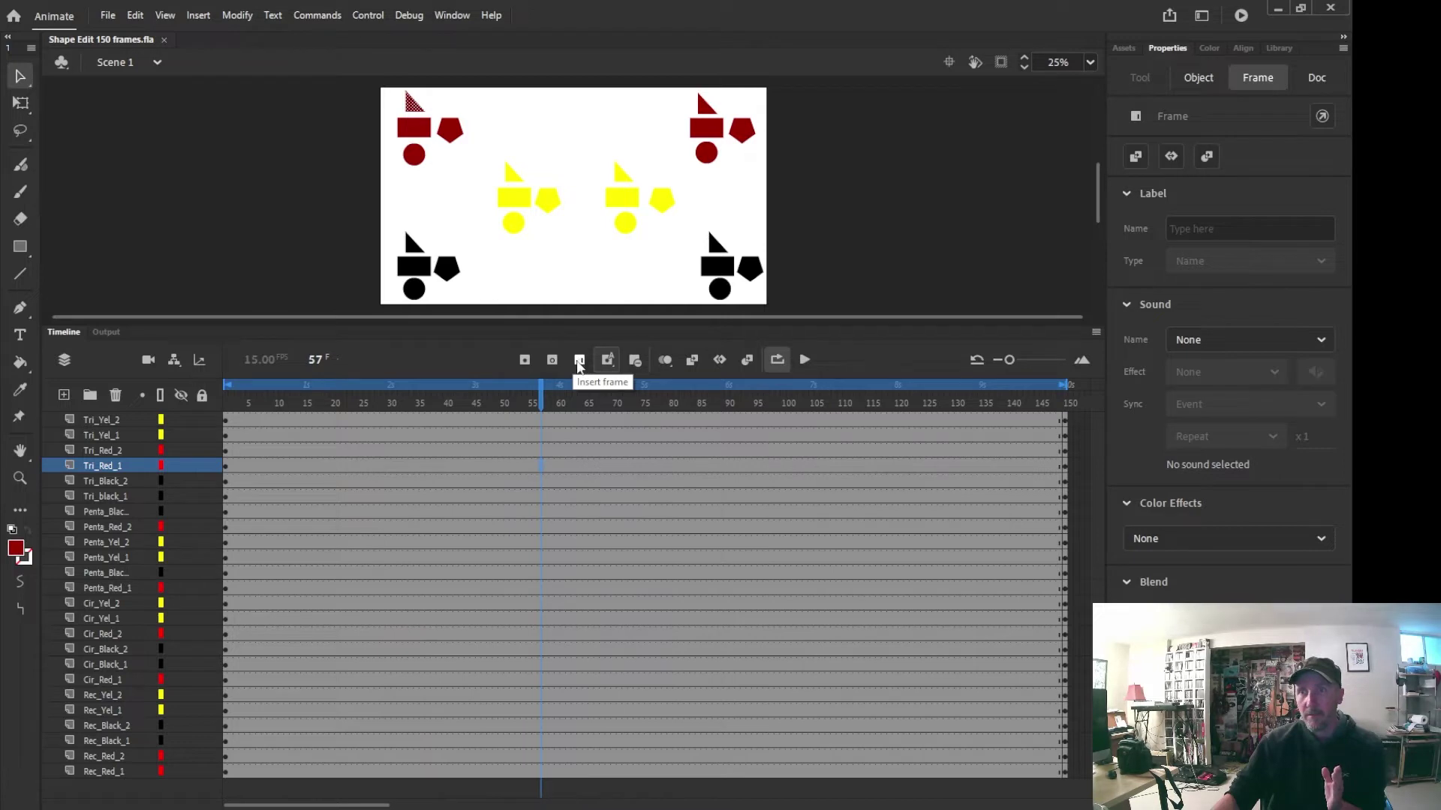
{"action": "left_click", "coordinate": [634, 363]}
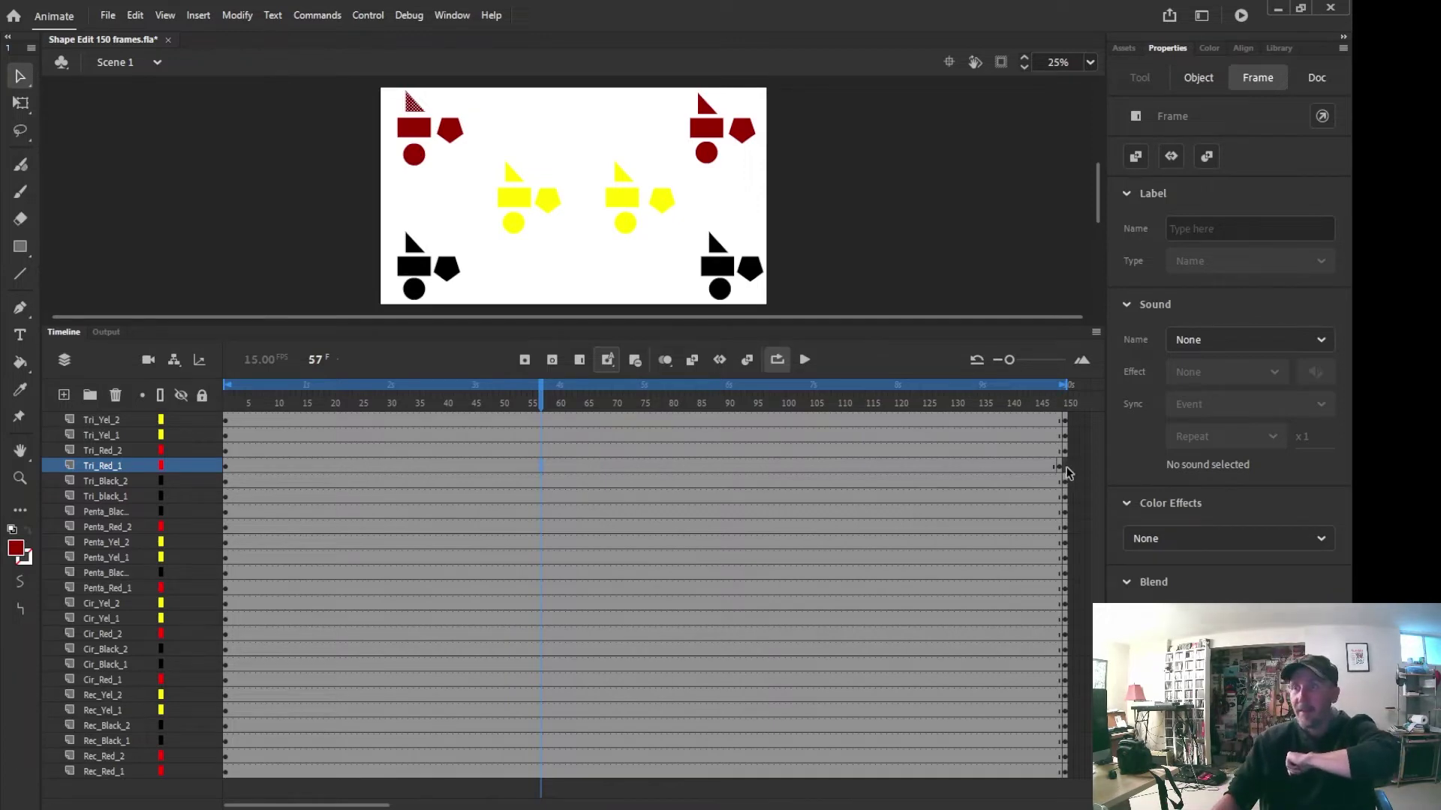
{"action": "left_click", "coordinate": [633, 362]}
{"action": "left_click", "coordinate": [634, 362]}
{"action": "left_click", "coordinate": [633, 362]}
{"action": "left_click", "coordinate": [633, 362]}
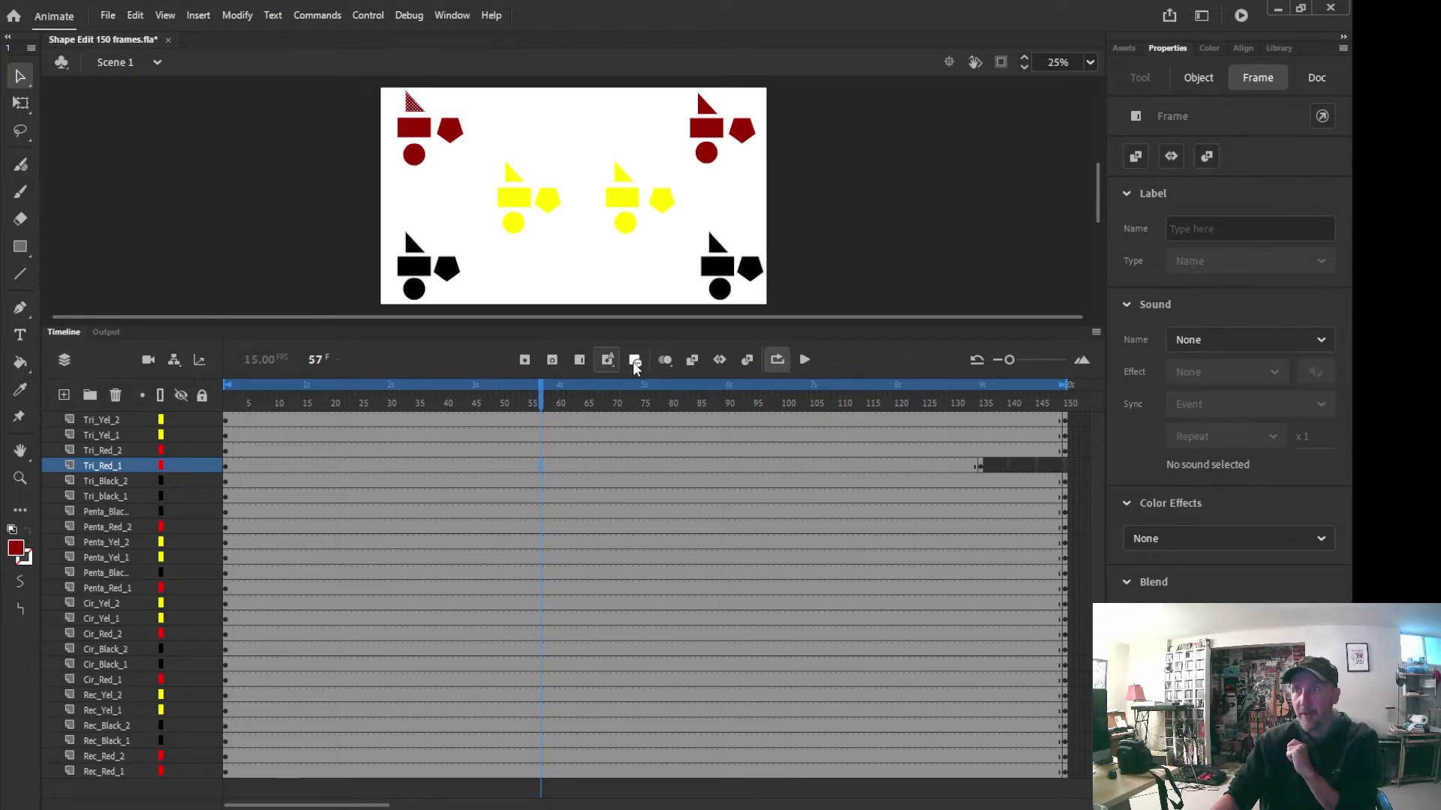
{"action": "left_click", "coordinate": [634, 362]}
{"action": "left_click", "coordinate": [634, 362]}
{"action": "left_click", "coordinate": [634, 362]}
{"action": "left_click", "coordinate": [633, 362]}
{"action": "left_click", "coordinate": [633, 362]}
{"action": "left_click", "coordinate": [633, 361]}
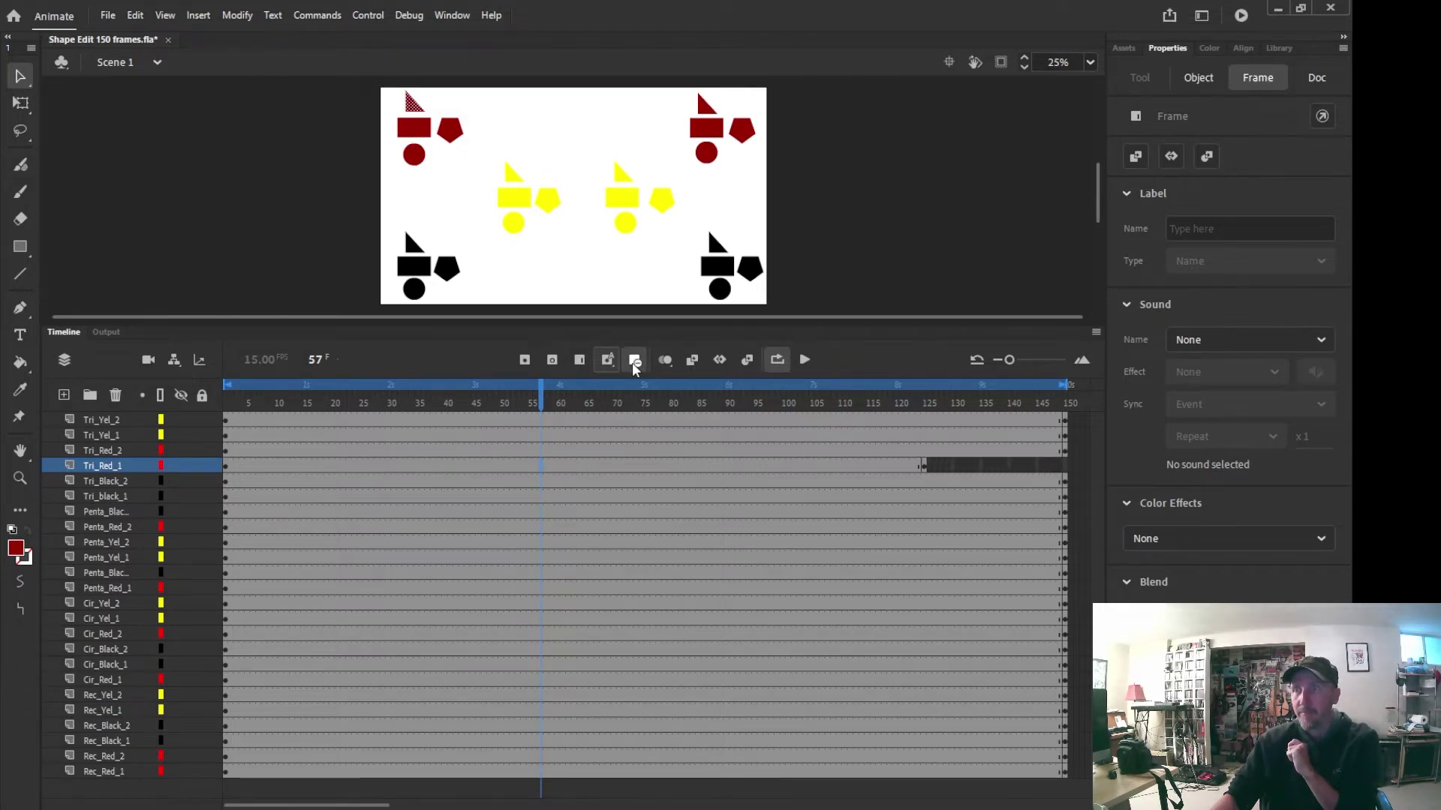
{"action": "left_click", "coordinate": [632, 362]}
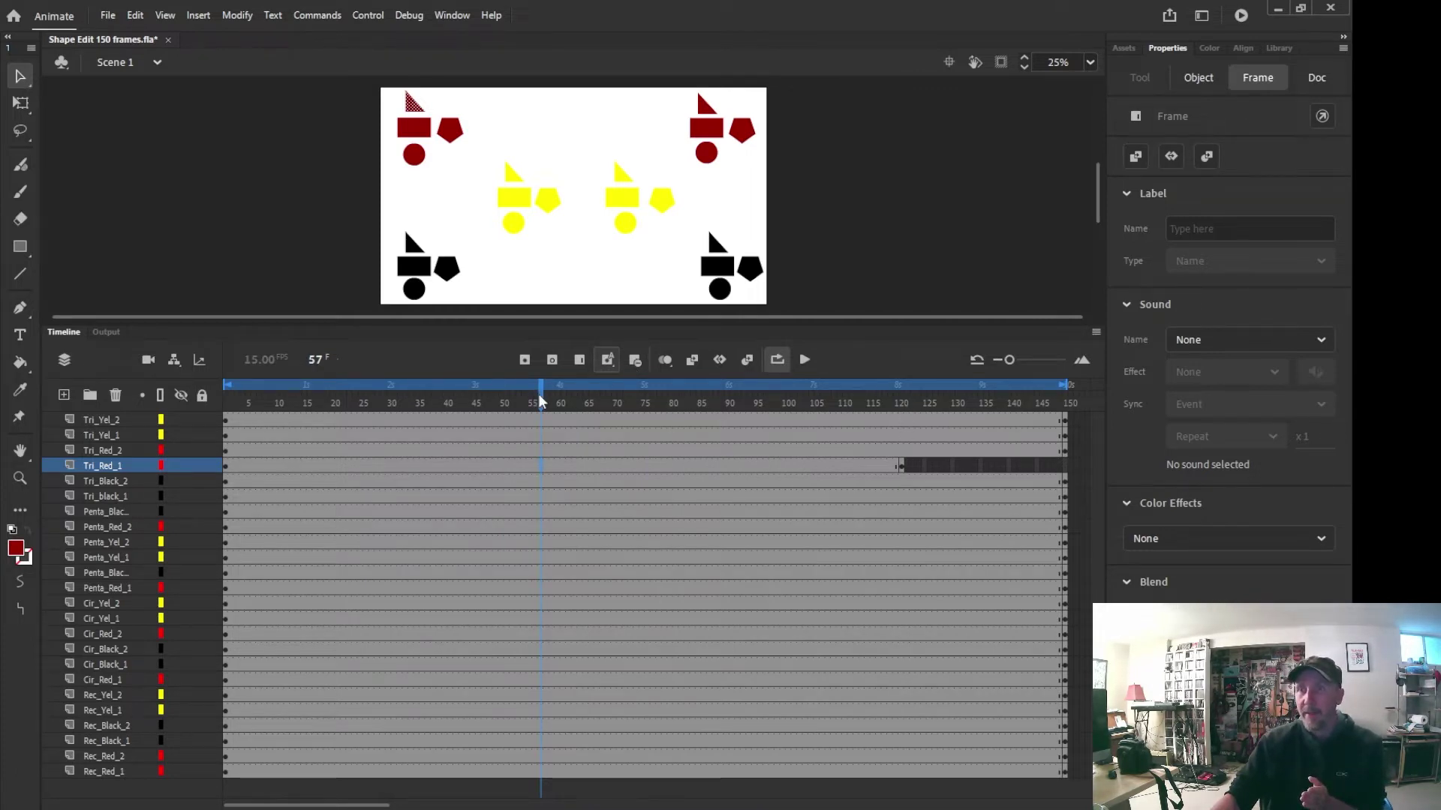
Scrub to frame 150 to see where the red triangle disappears, then play and stop at frame 13
{"action": "left_click_drag", "start_coordinate": [540, 402], "coordinate": [889, 406]}
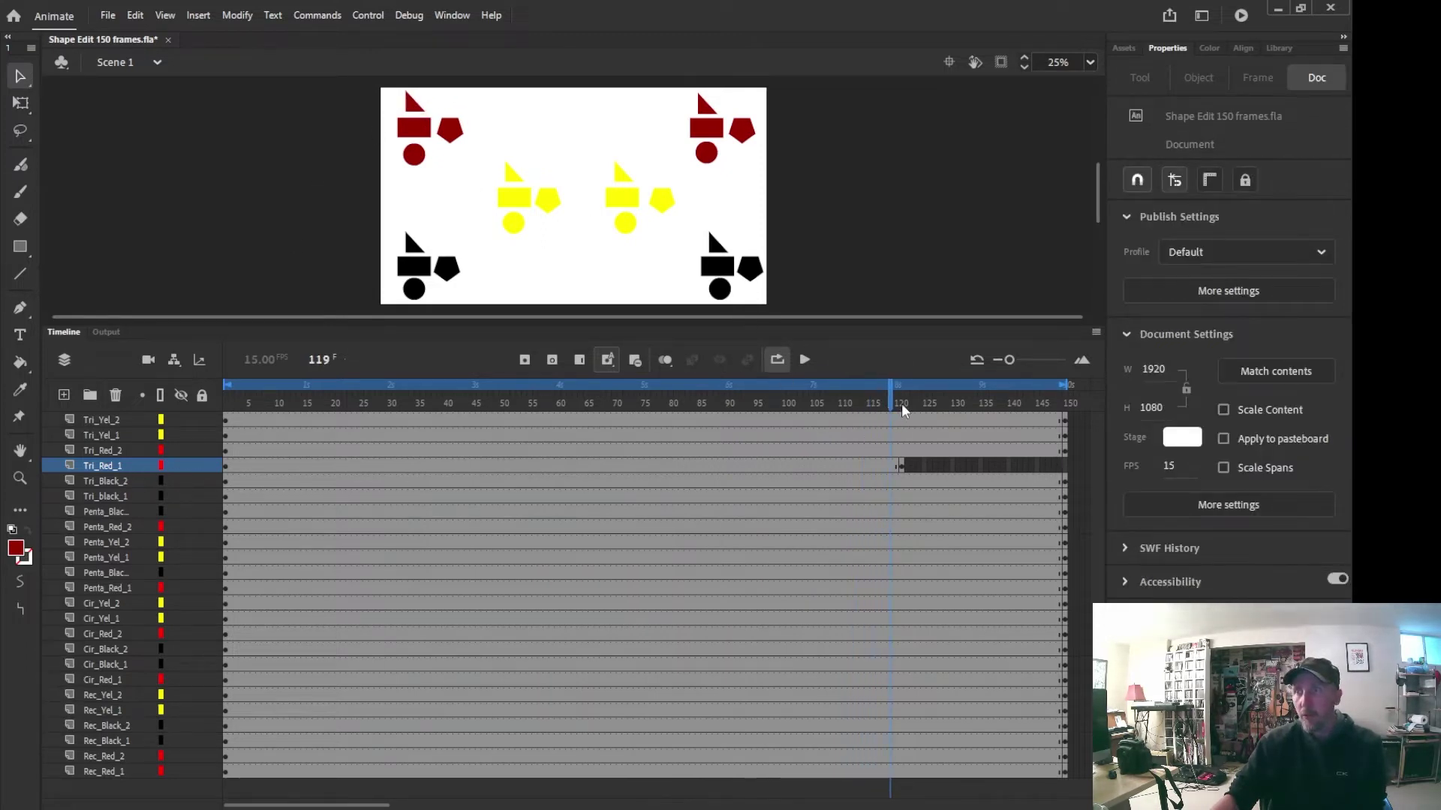
{"action": "left_click_drag", "start_coordinate": [890, 385], "coordinate": [917, 382]}
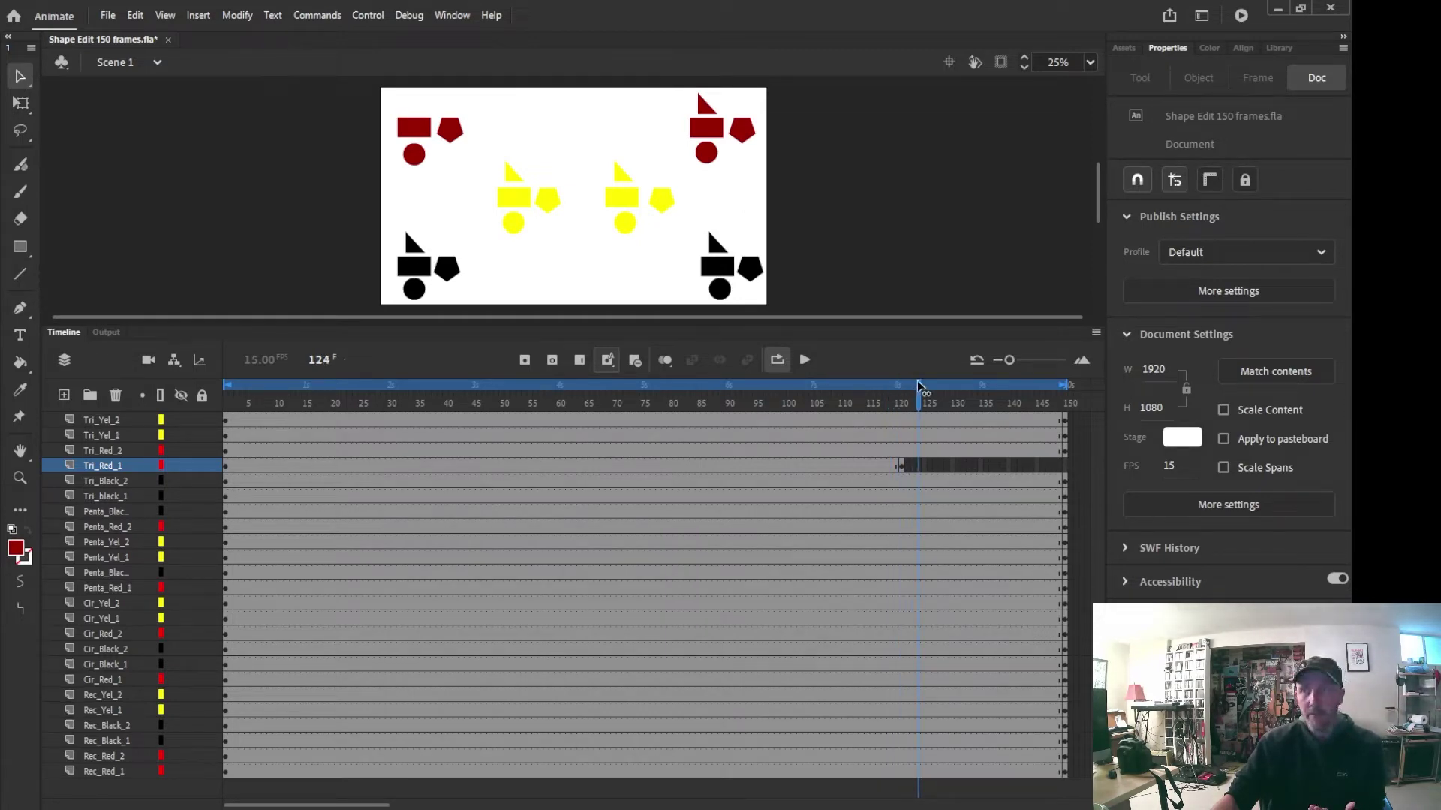
{"action": "left_click_drag", "start_coordinate": [920, 383], "coordinate": [1066, 391]}
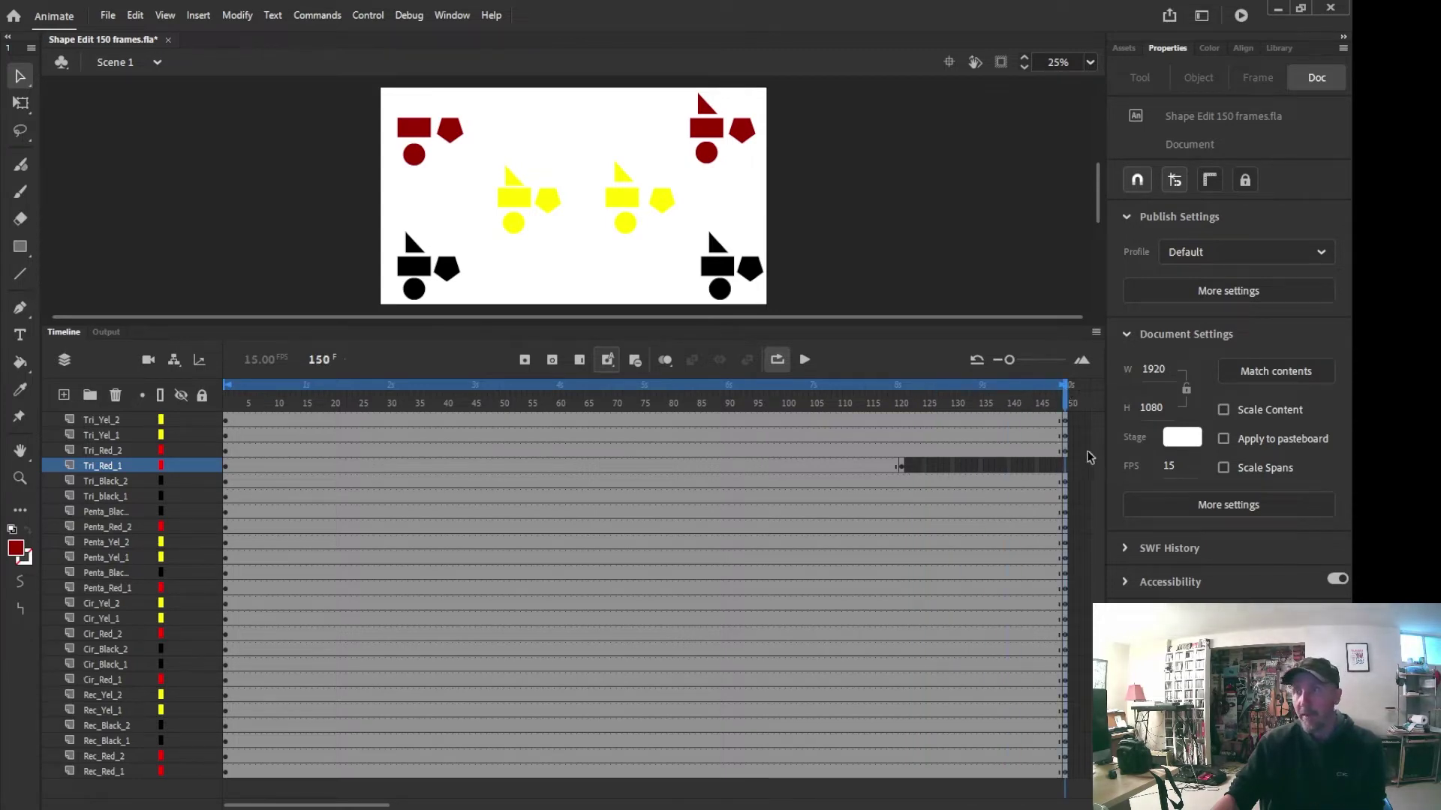
{"action": "left_click", "coordinate": [805, 359]}
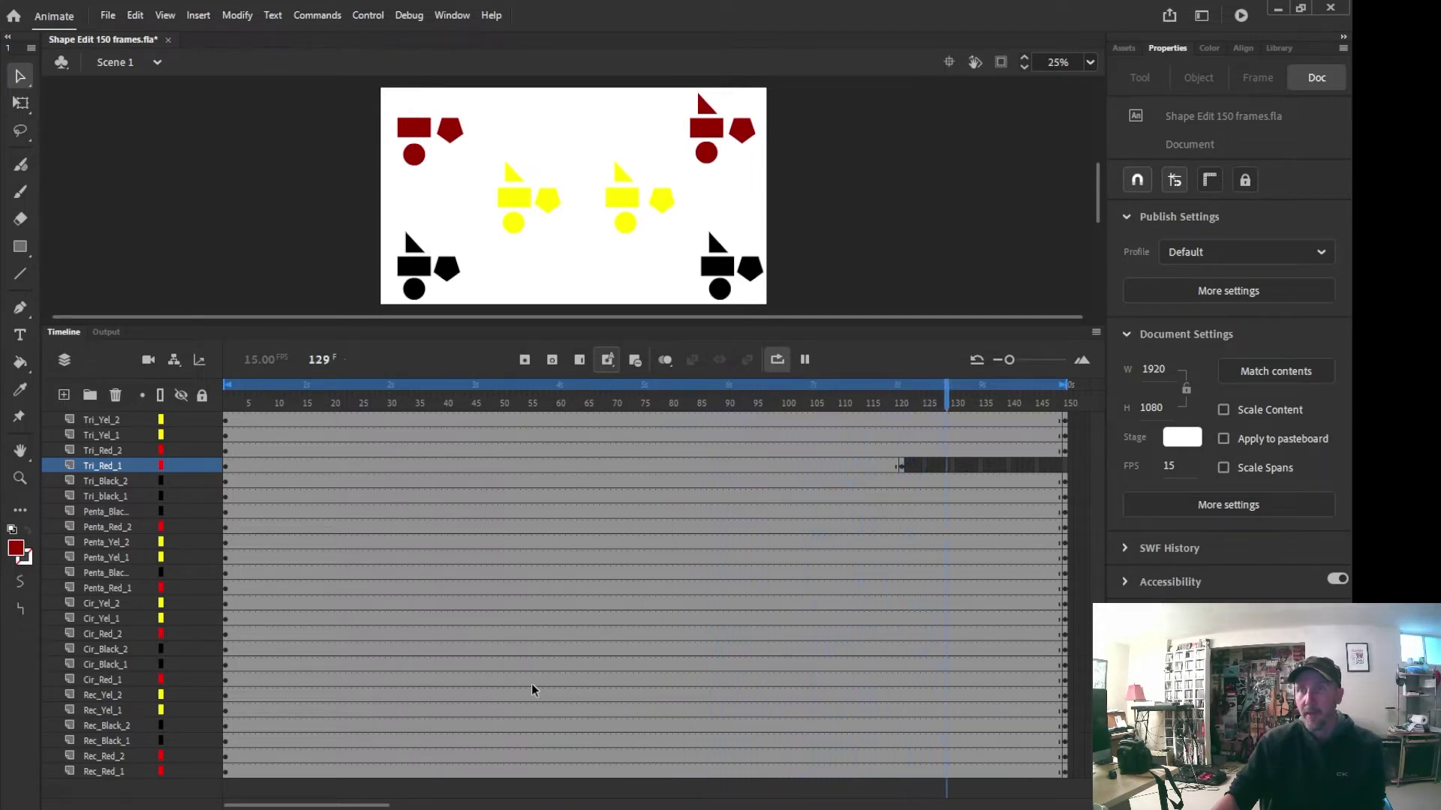
{"action": "left_click", "coordinate": [807, 361]}
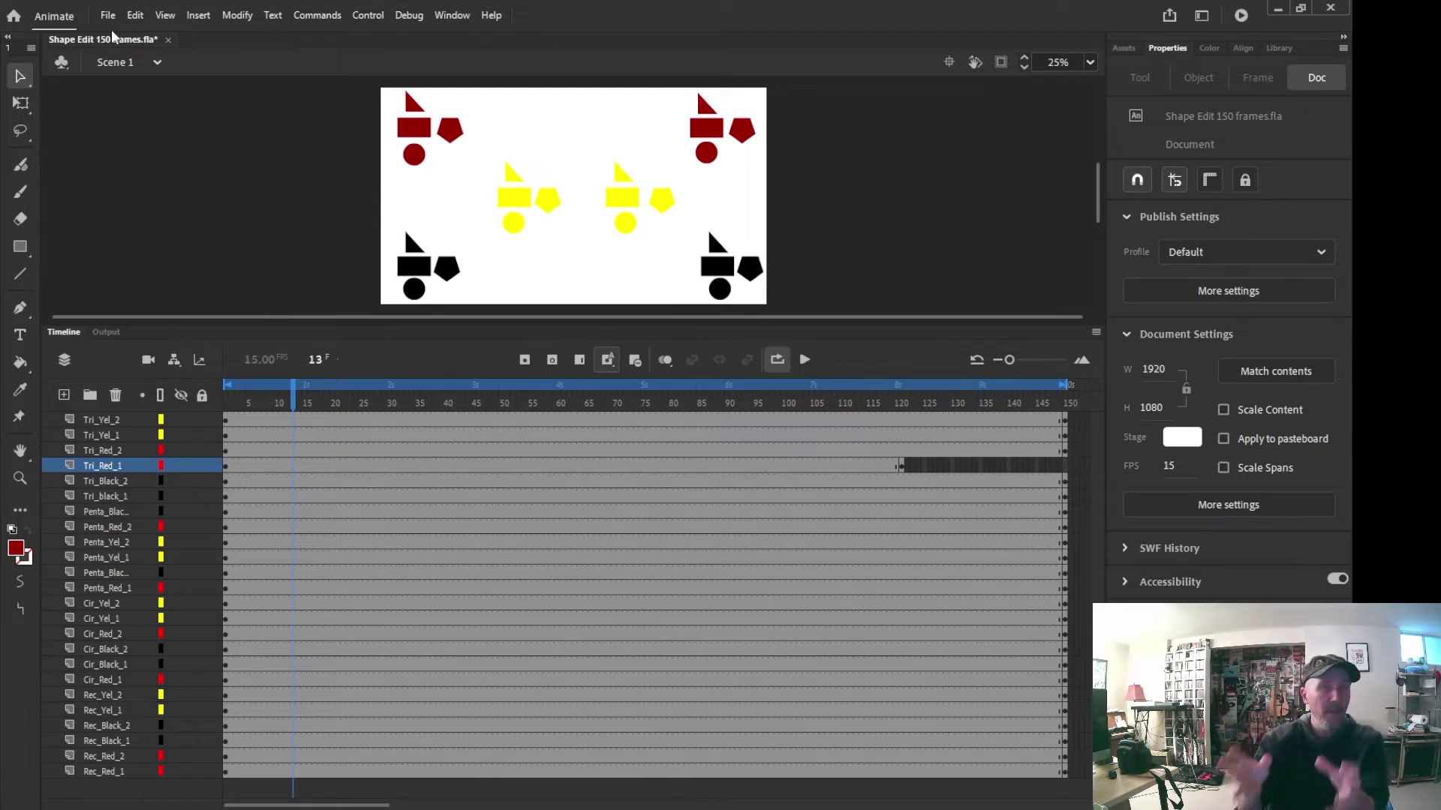
Use Edit > Undo to restore the removed Tri_Red_1 frames
{"action": "left_click", "coordinate": [133, 16]}
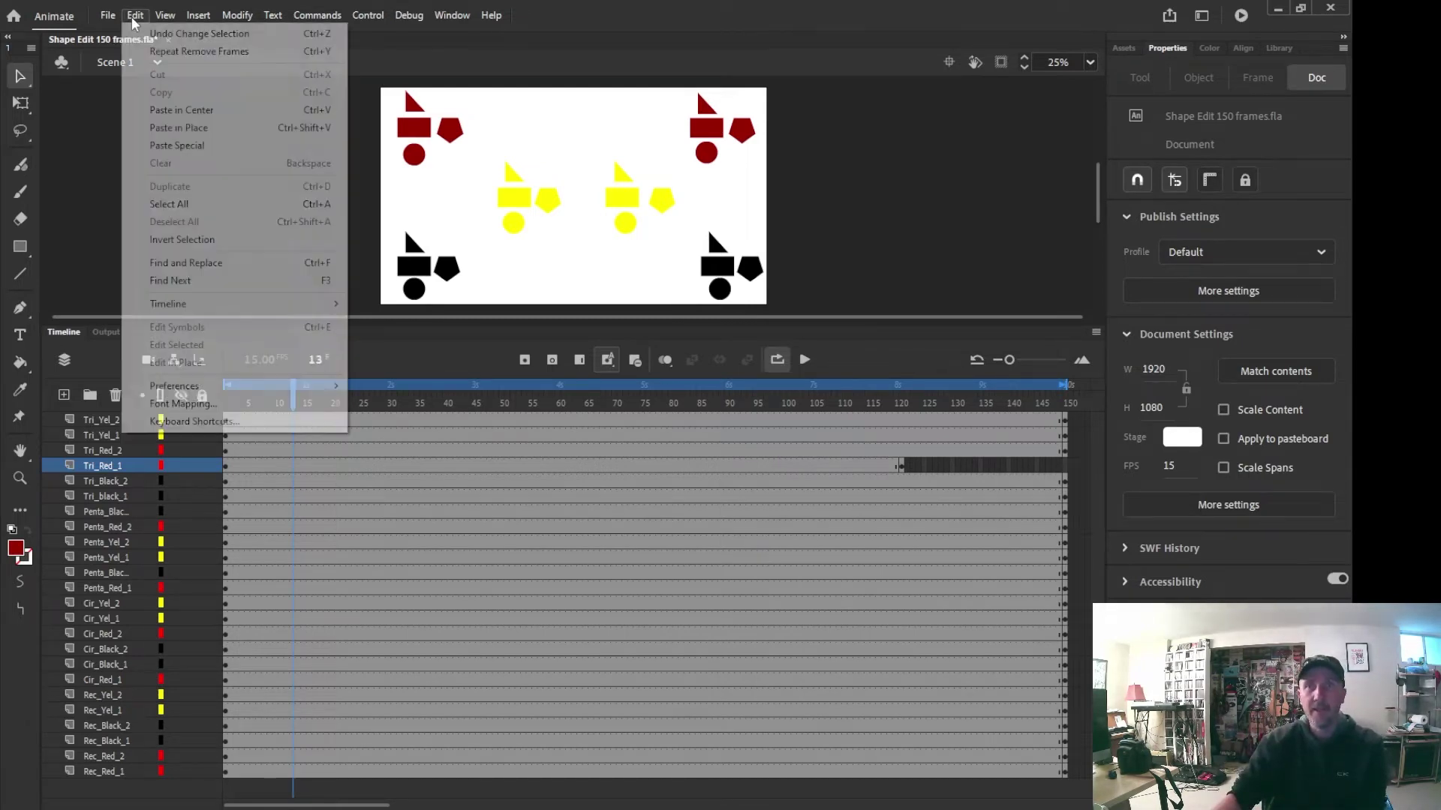
{"action": "left_click", "coordinate": [200, 34]}
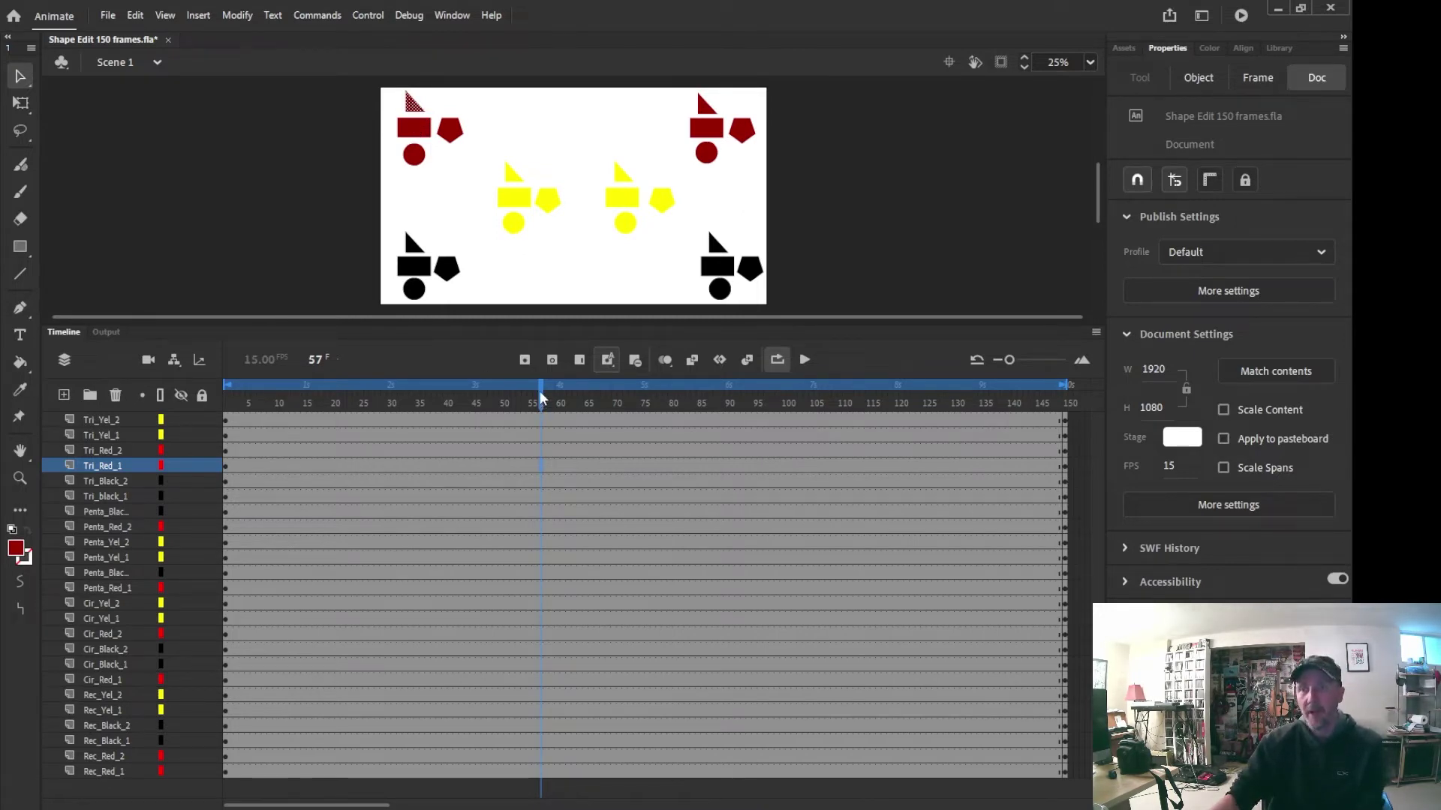
At frame 31, drag the red triangle onto the left pasteboard, then scrub to frame 36
{"action": "left_click_drag", "start_coordinate": [540, 398], "coordinate": [394, 390]}
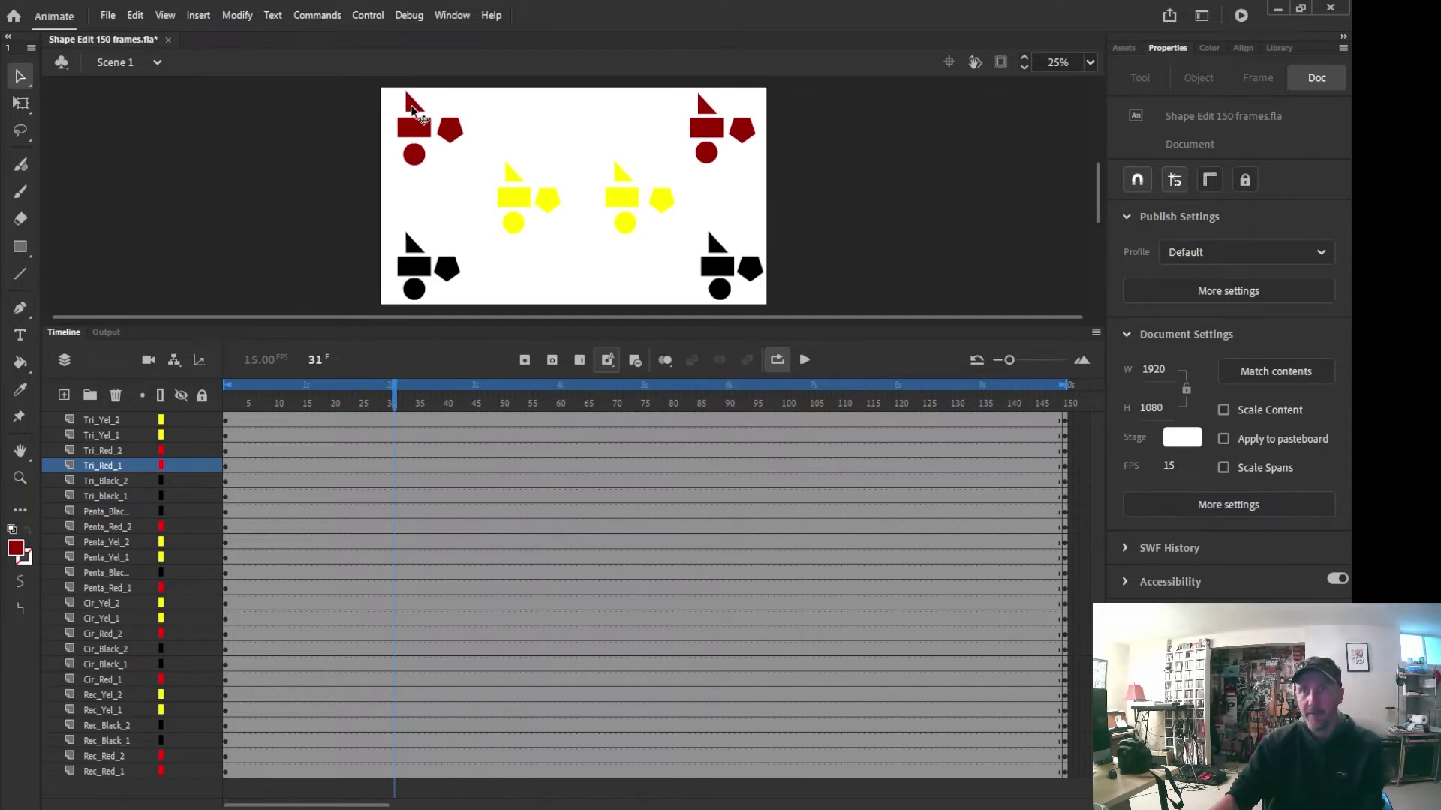
{"action": "left_click_drag", "start_coordinate": [408, 105], "coordinate": [272, 117]}
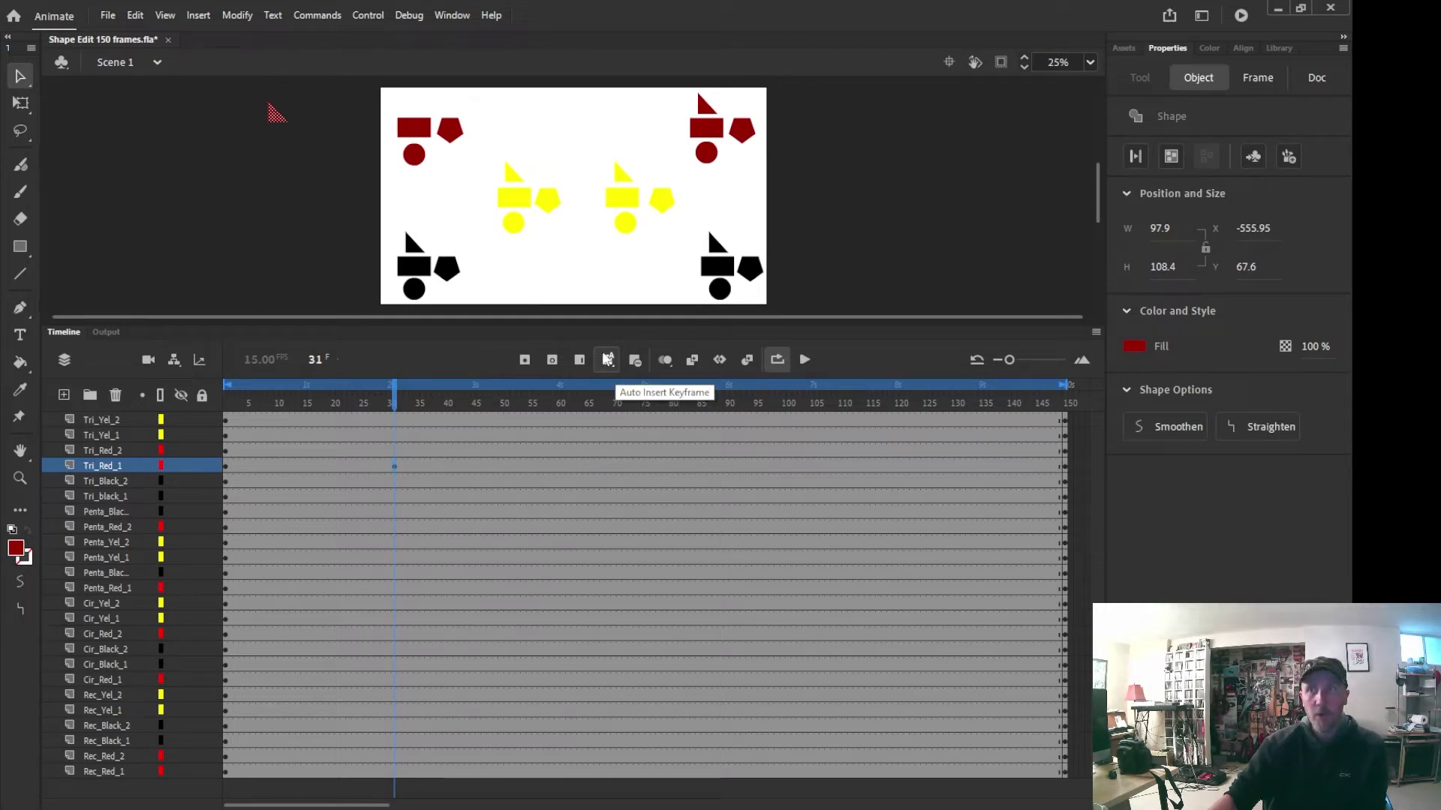
{"action": "left_click_drag", "start_coordinate": [394, 389], "coordinate": [424, 408]}
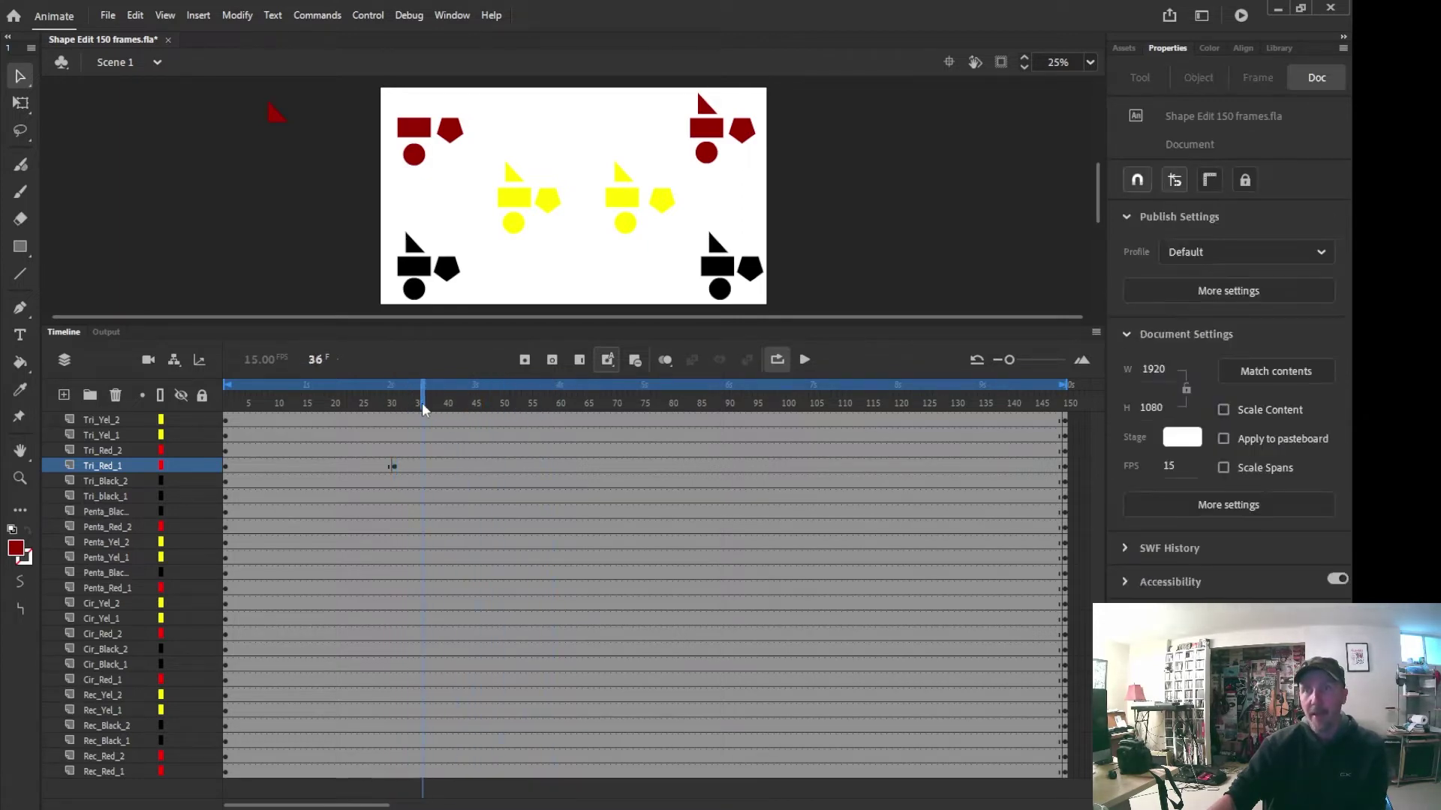
Drag the Rec_Yel_1 rectangle to the stage's top centre at frame 36, then return to frame 1
{"action": "left_click", "coordinate": [514, 199]}
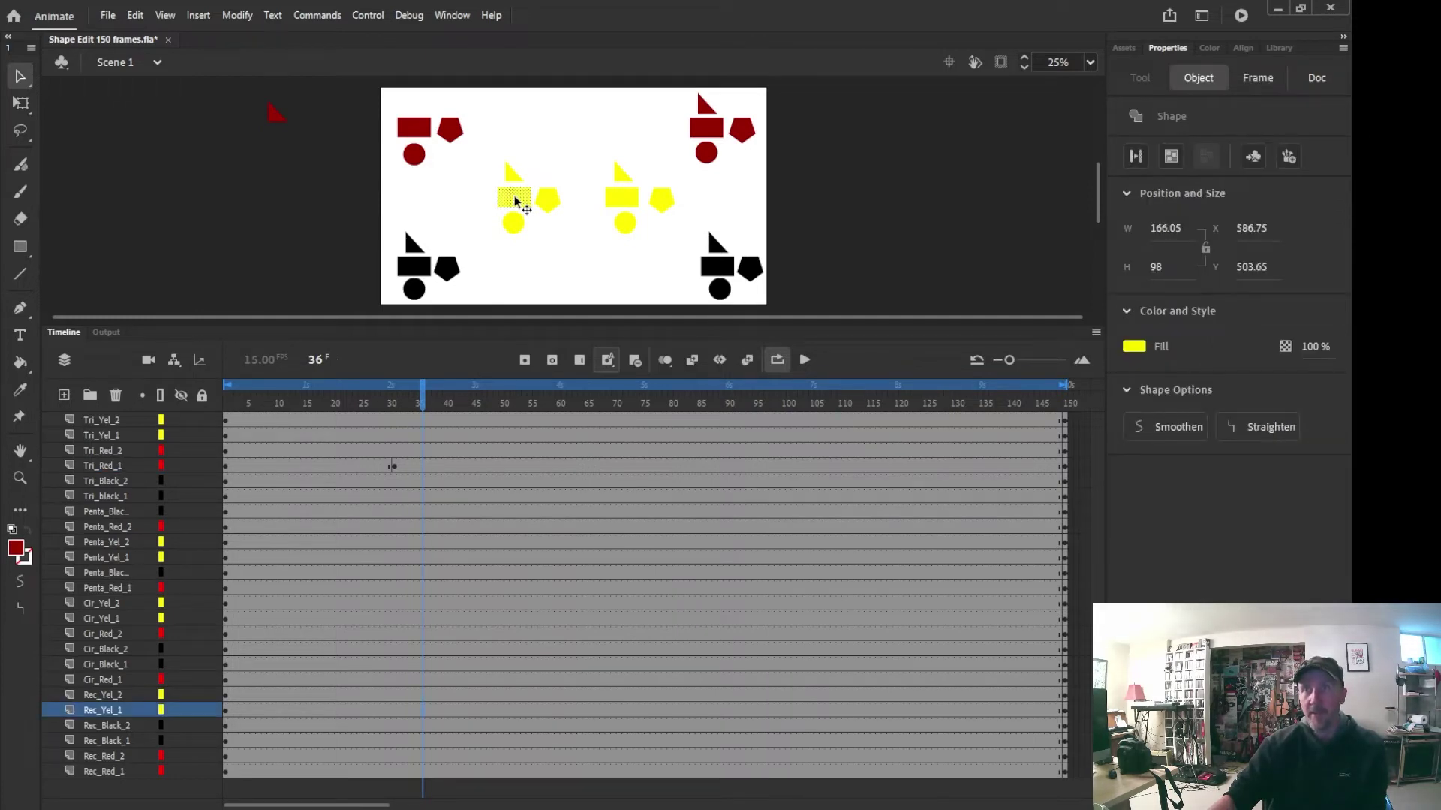
{"action": "left_click_drag", "start_coordinate": [514, 200], "coordinate": [578, 131]}
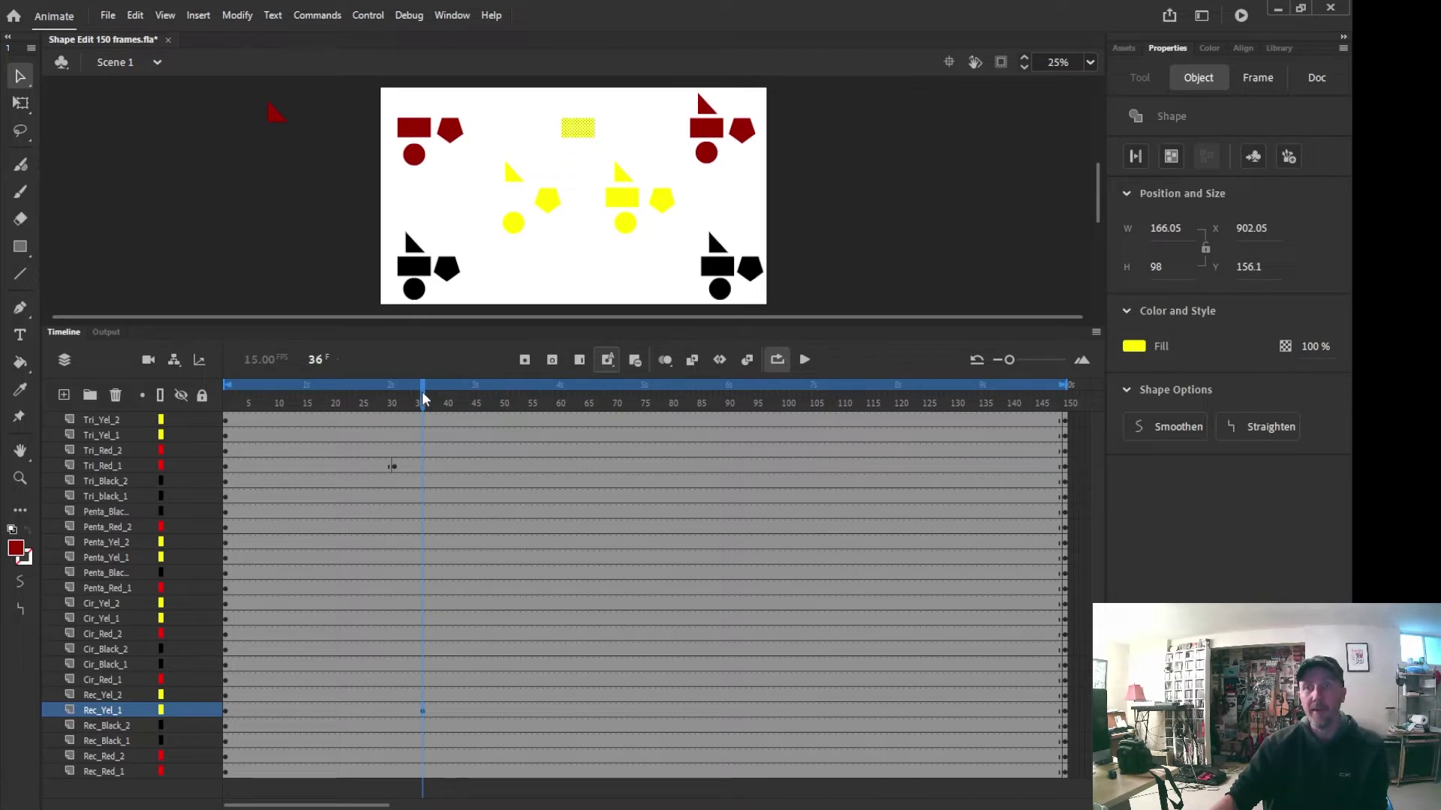
{"action": "left_click_drag", "start_coordinate": [421, 391], "coordinate": [228, 393]}
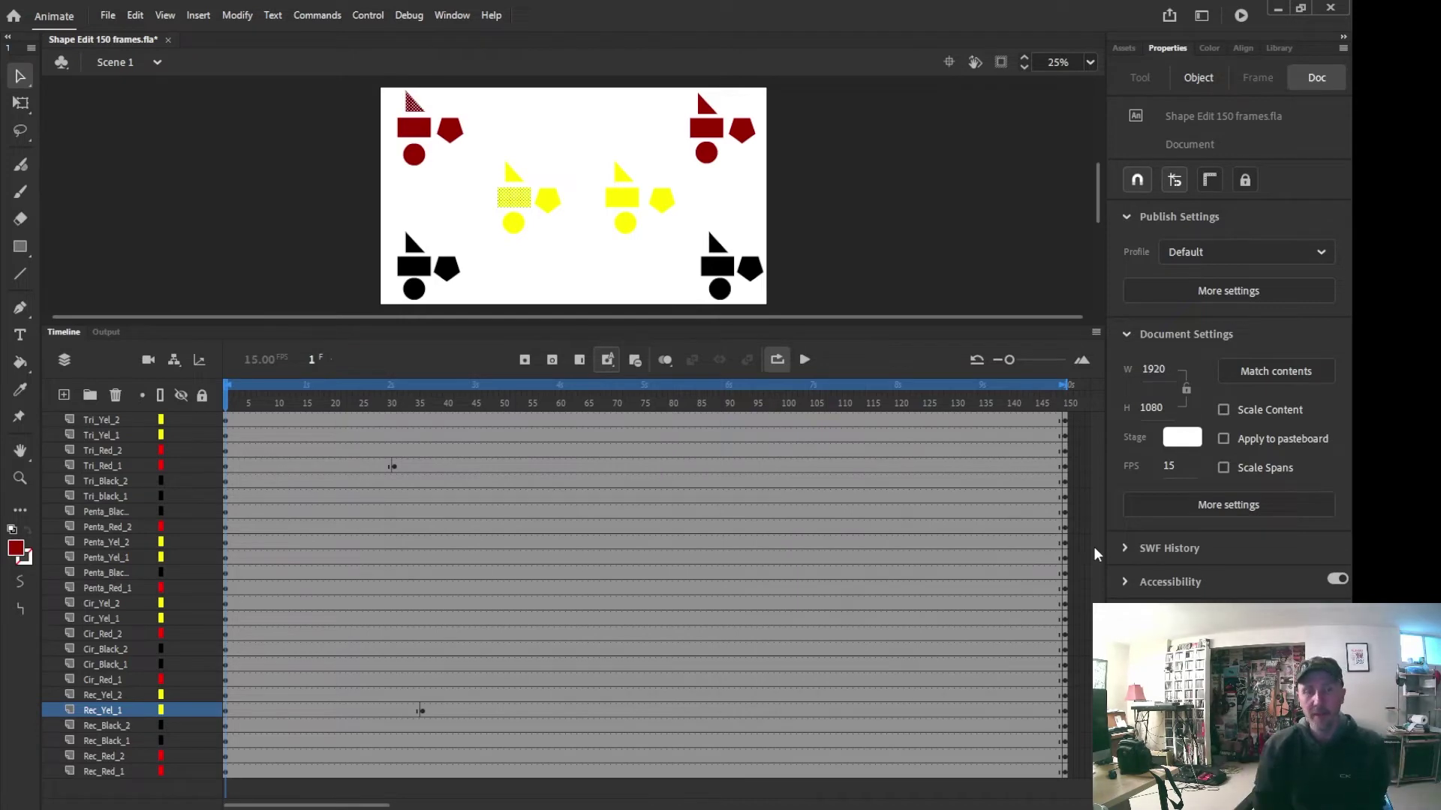
Play from frame 1, pause at 35, step back to 33, then play and pause at frame 62
{"action": "left_click", "coordinate": [804, 361]}
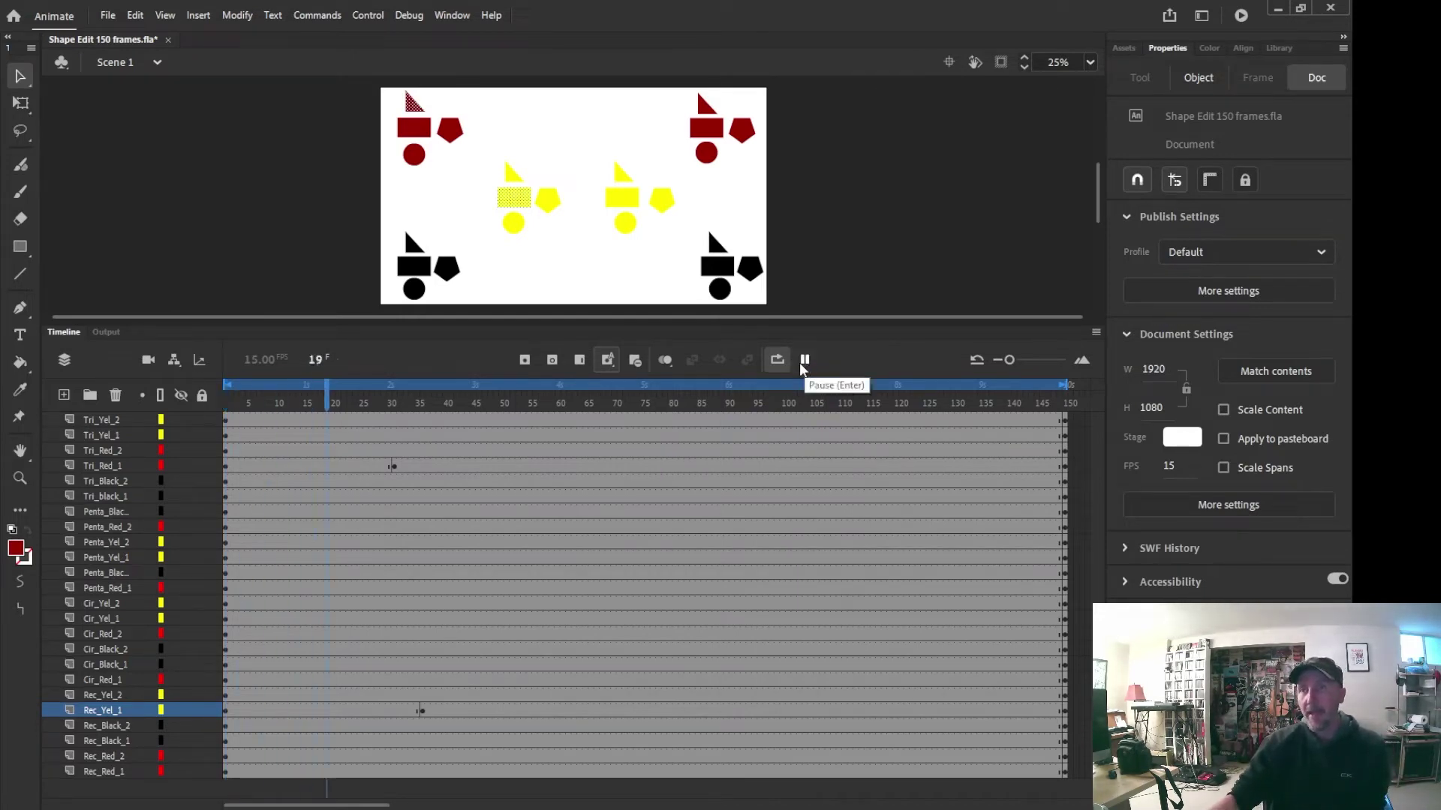
{"action": "left_click", "coordinate": [804, 362]}
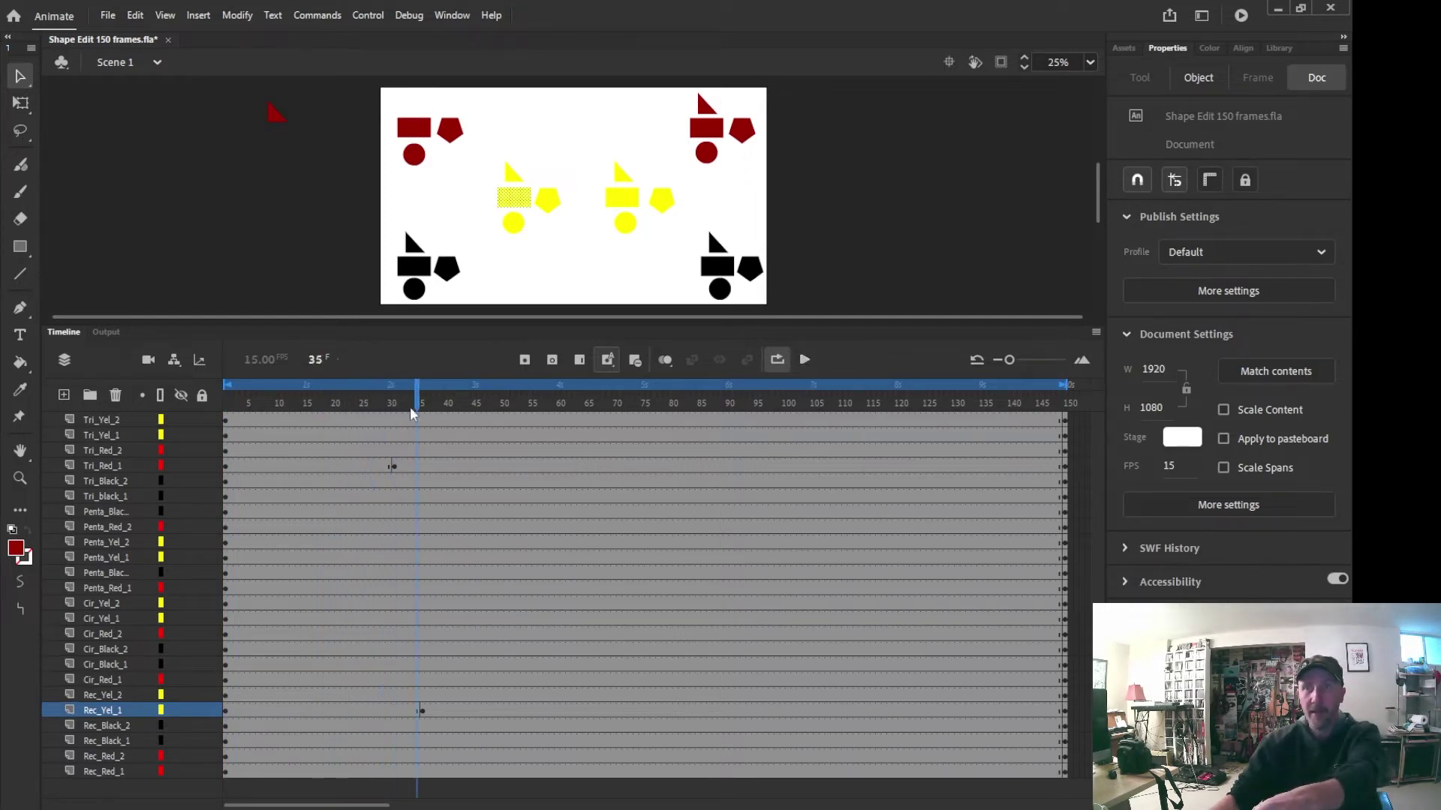
{"action": "left_click_drag", "start_coordinate": [419, 403], "coordinate": [406, 403]}
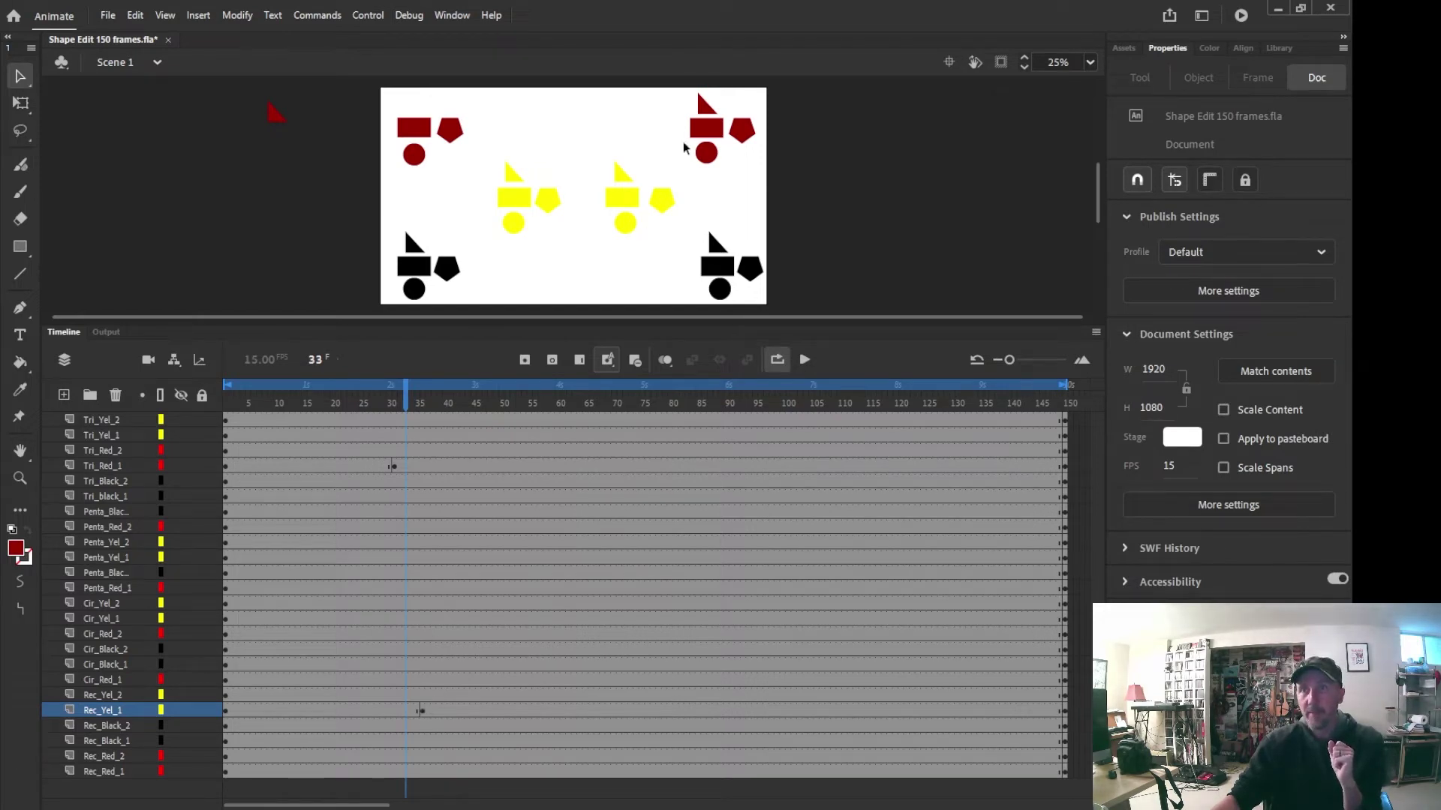
{"action": "left_click", "coordinate": [805, 361]}
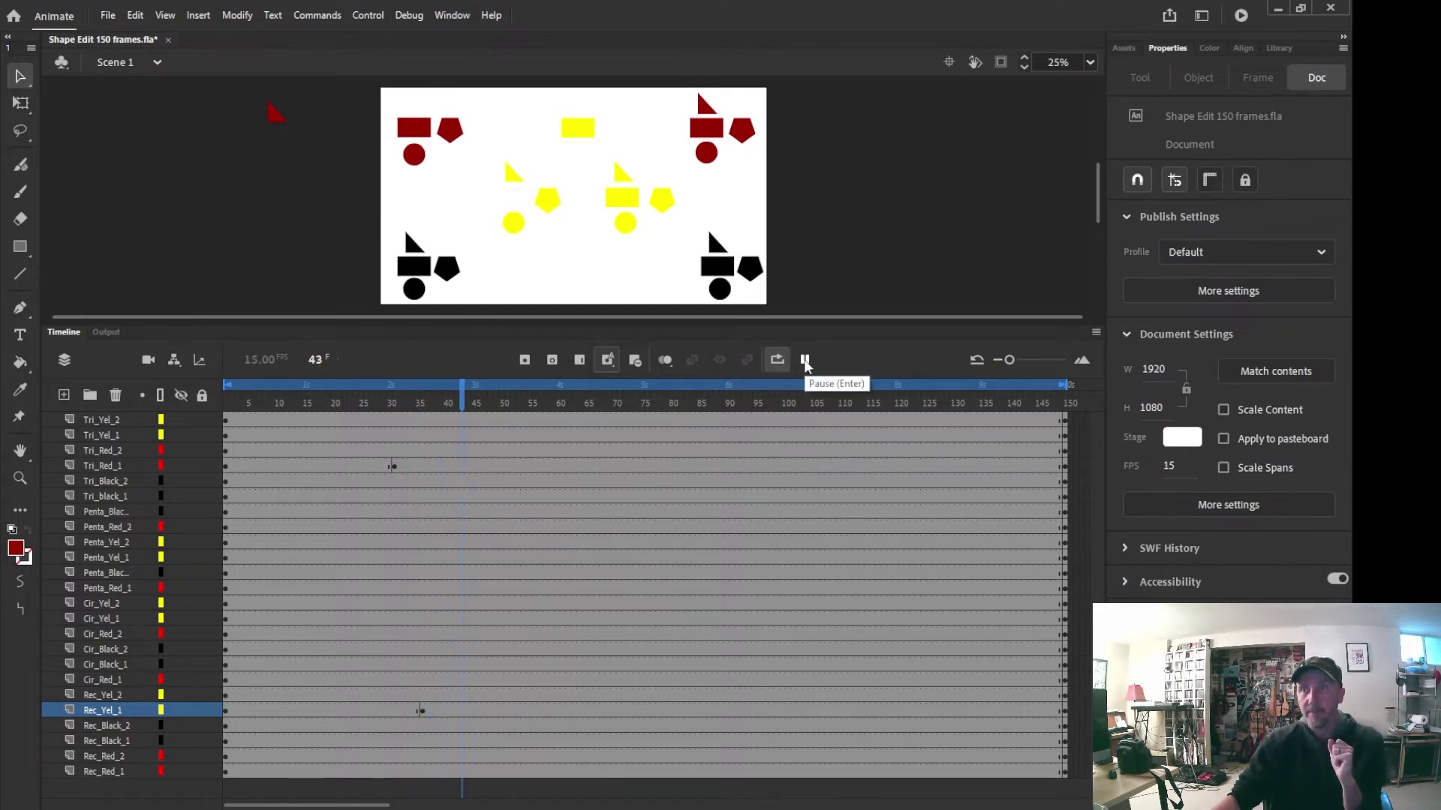
{"action": "left_click", "coordinate": [805, 361]}
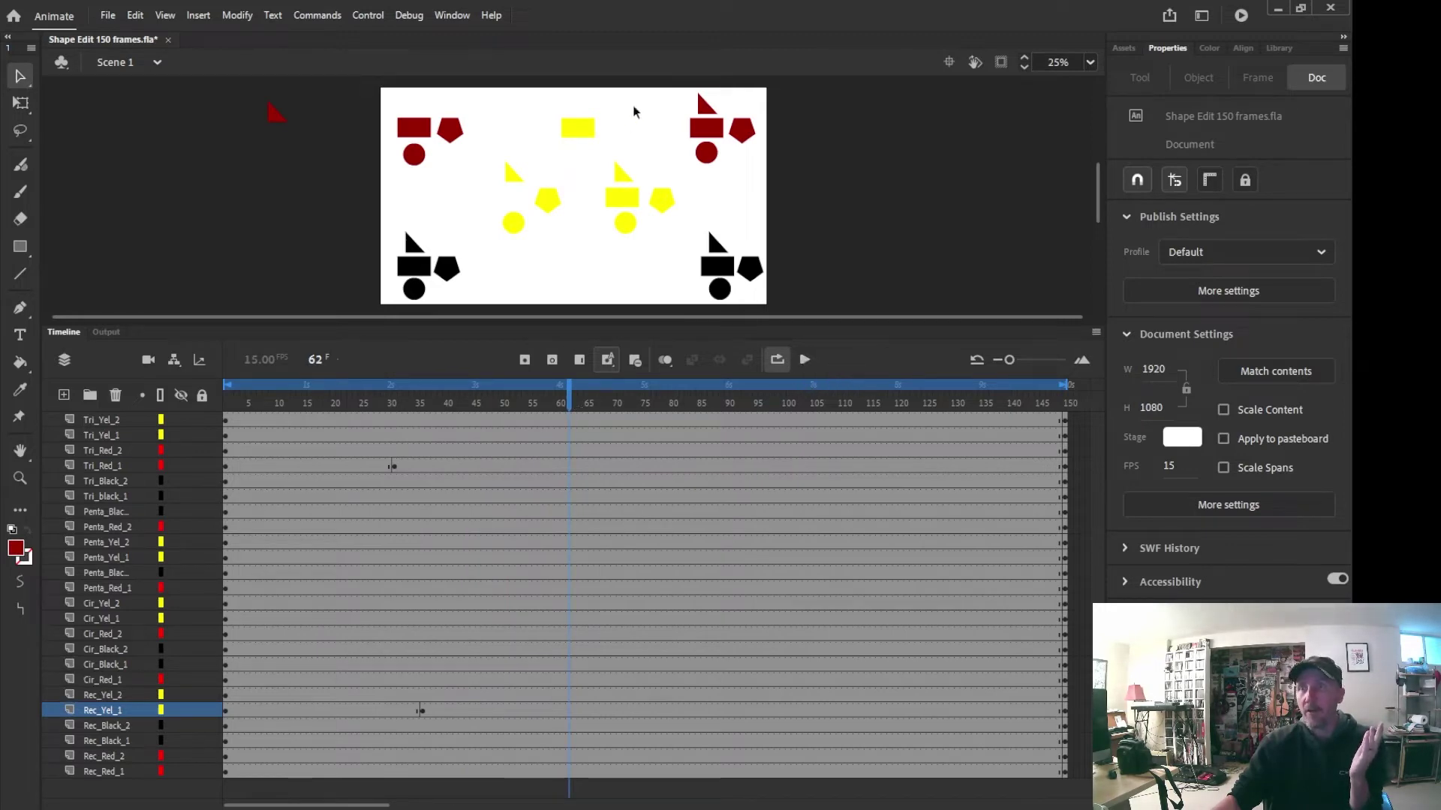
Marquee the top-right red shape group at frame 62 and move it to bottom centre, undoing a misstep
{"action": "left_click_drag", "start_coordinate": [671, 102], "coordinate": [754, 159]}
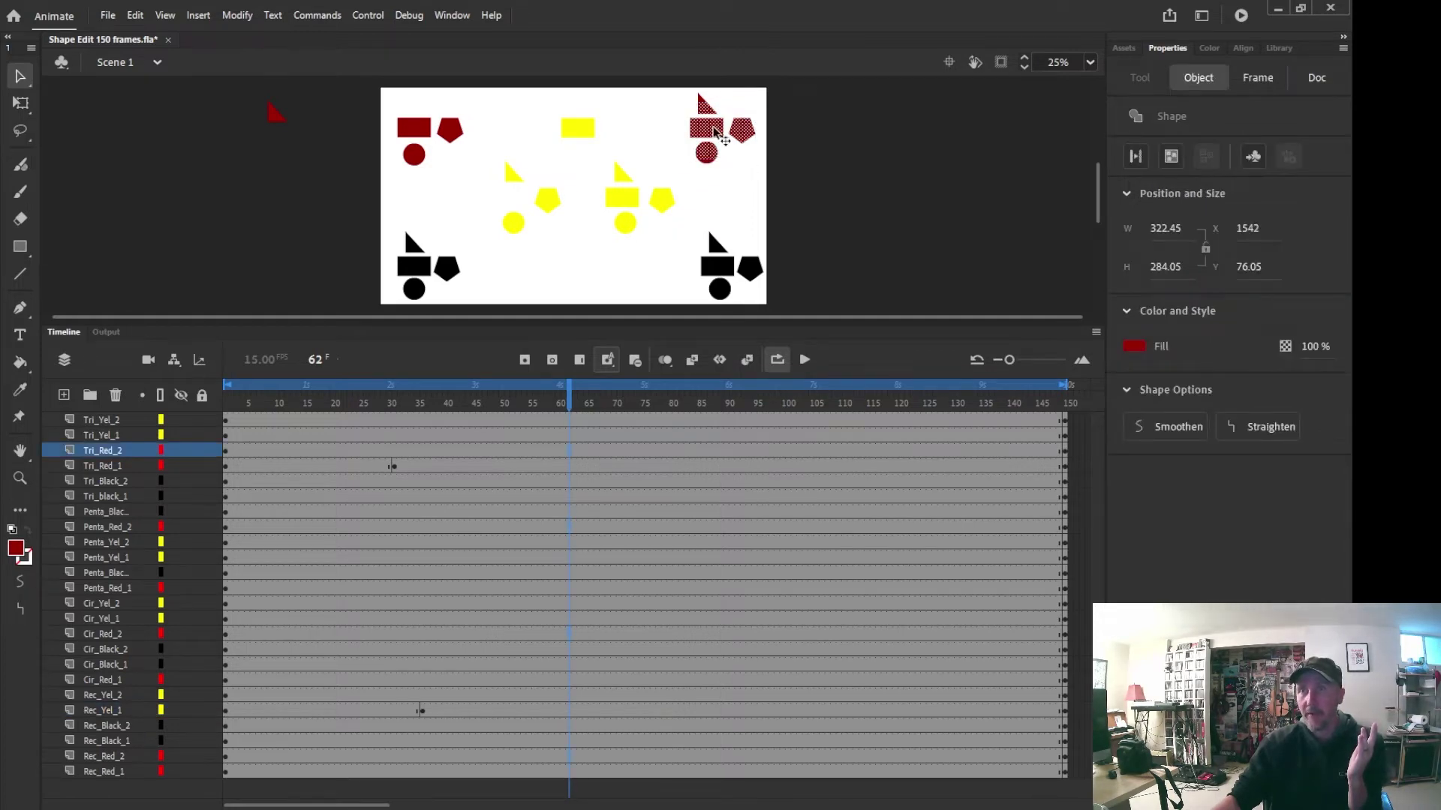
{"action": "mouse_move", "coordinate": [712, 132]}
{"action": "left_mouse_down"}
{"action": "mouse_move", "coordinate": [559, 255]}
{"action": "mouse_move", "coordinate": [701, 114]}
{"action": "mouse_move", "coordinate": [717, 134]}
{"action": "left_mouse_up"}
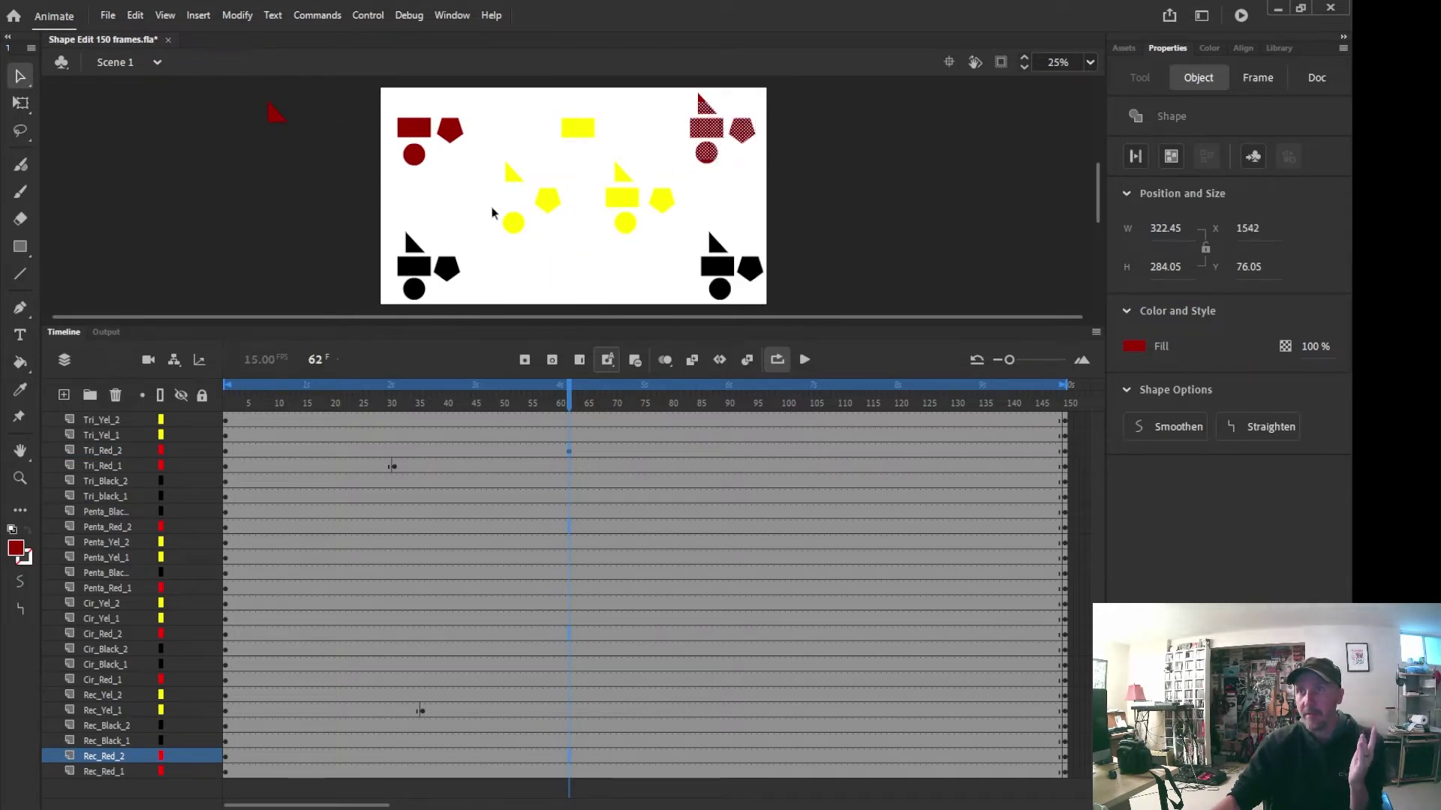
{"action": "left_click", "coordinate": [136, 15]}
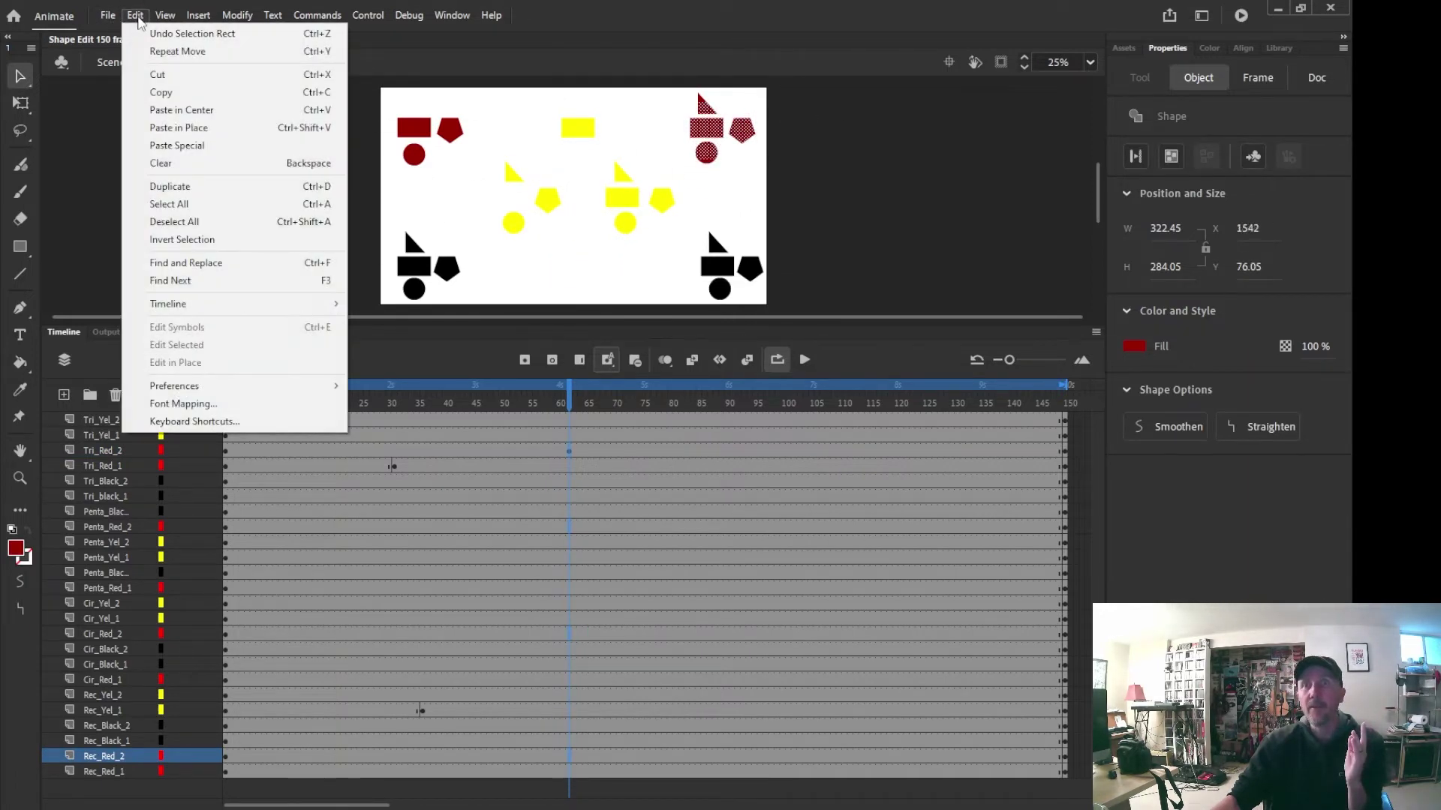
{"action": "left_click", "coordinate": [180, 34]}
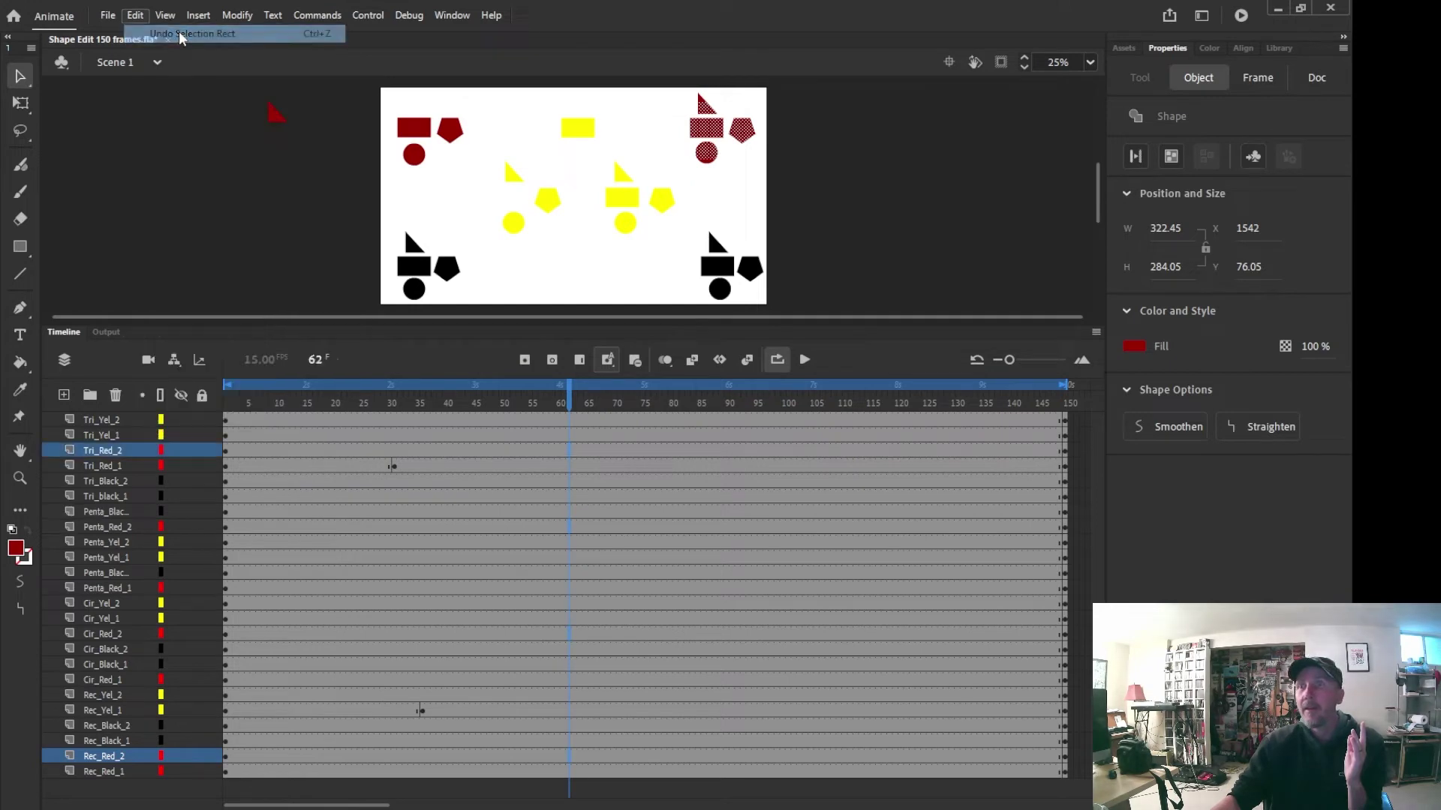
{"action": "left_click", "coordinate": [670, 96]}
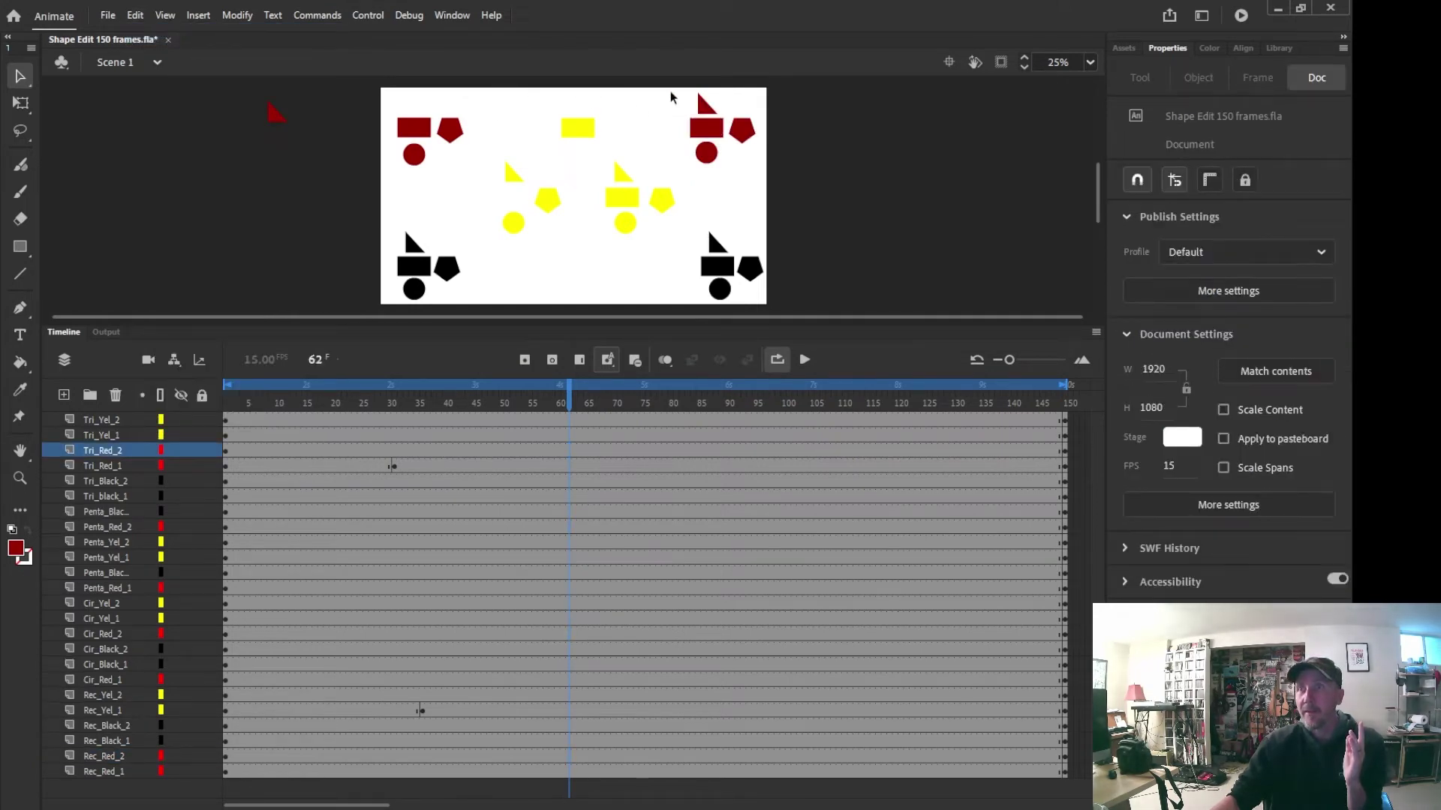
{"action": "left_click_drag", "start_coordinate": [669, 89], "coordinate": [761, 184]}
{"action": "left_click_drag", "start_coordinate": [708, 130], "coordinate": [575, 259]}
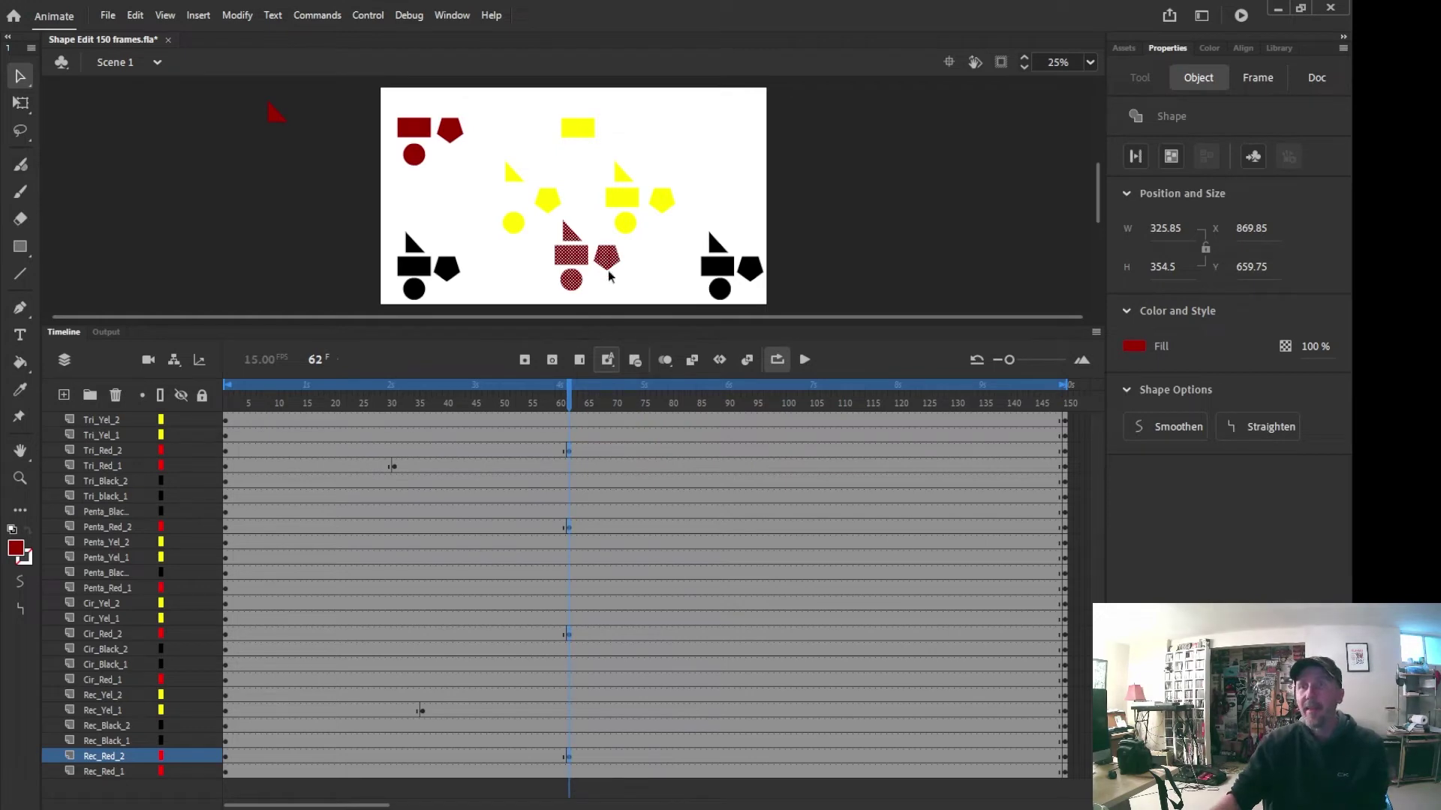
Move the red triangle up between the two yellow groups at frame 62
{"action": "left_click", "coordinate": [670, 266]}
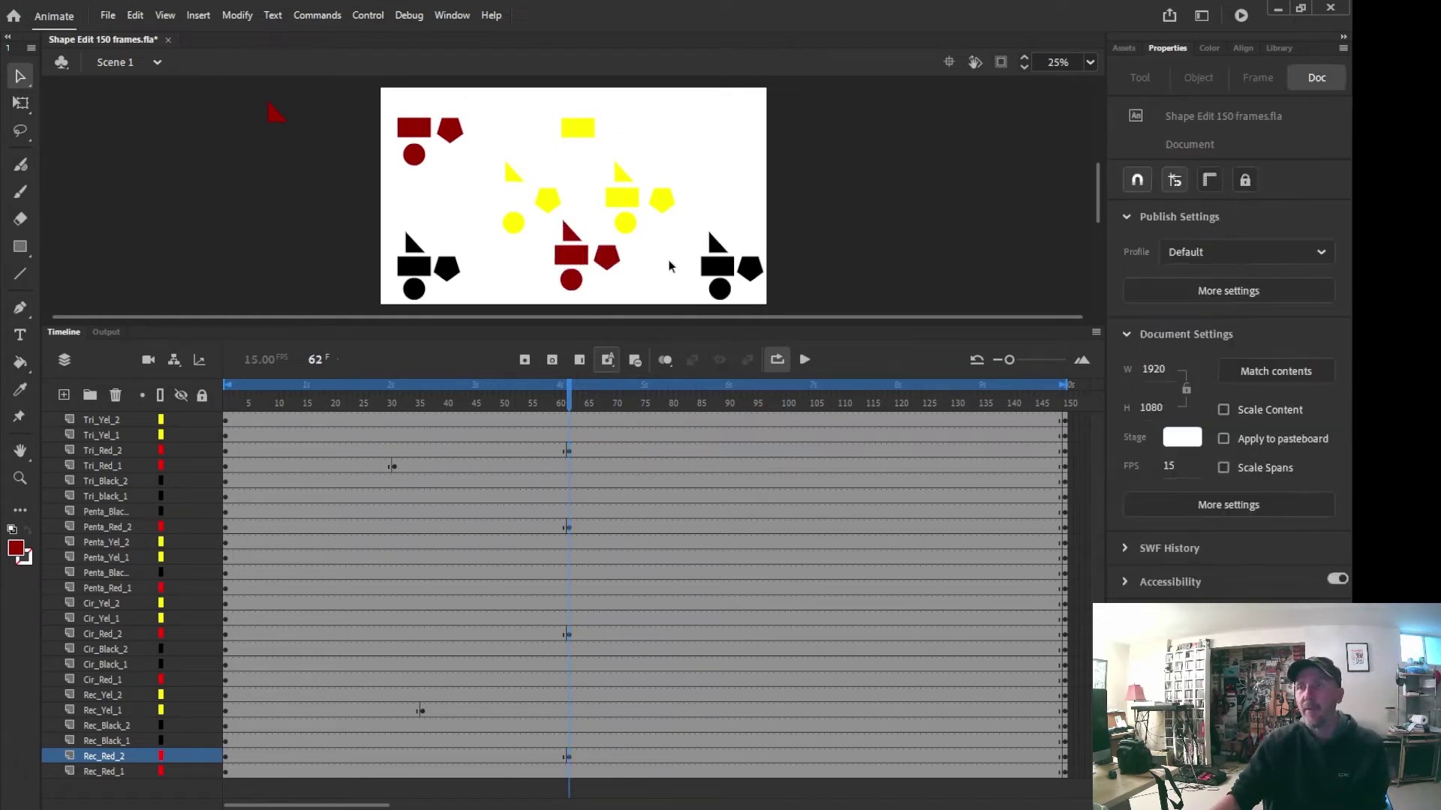
{"action": "left_click", "coordinate": [570, 239]}
{"action": "left_click_drag", "start_coordinate": [570, 238], "coordinate": [576, 171]}
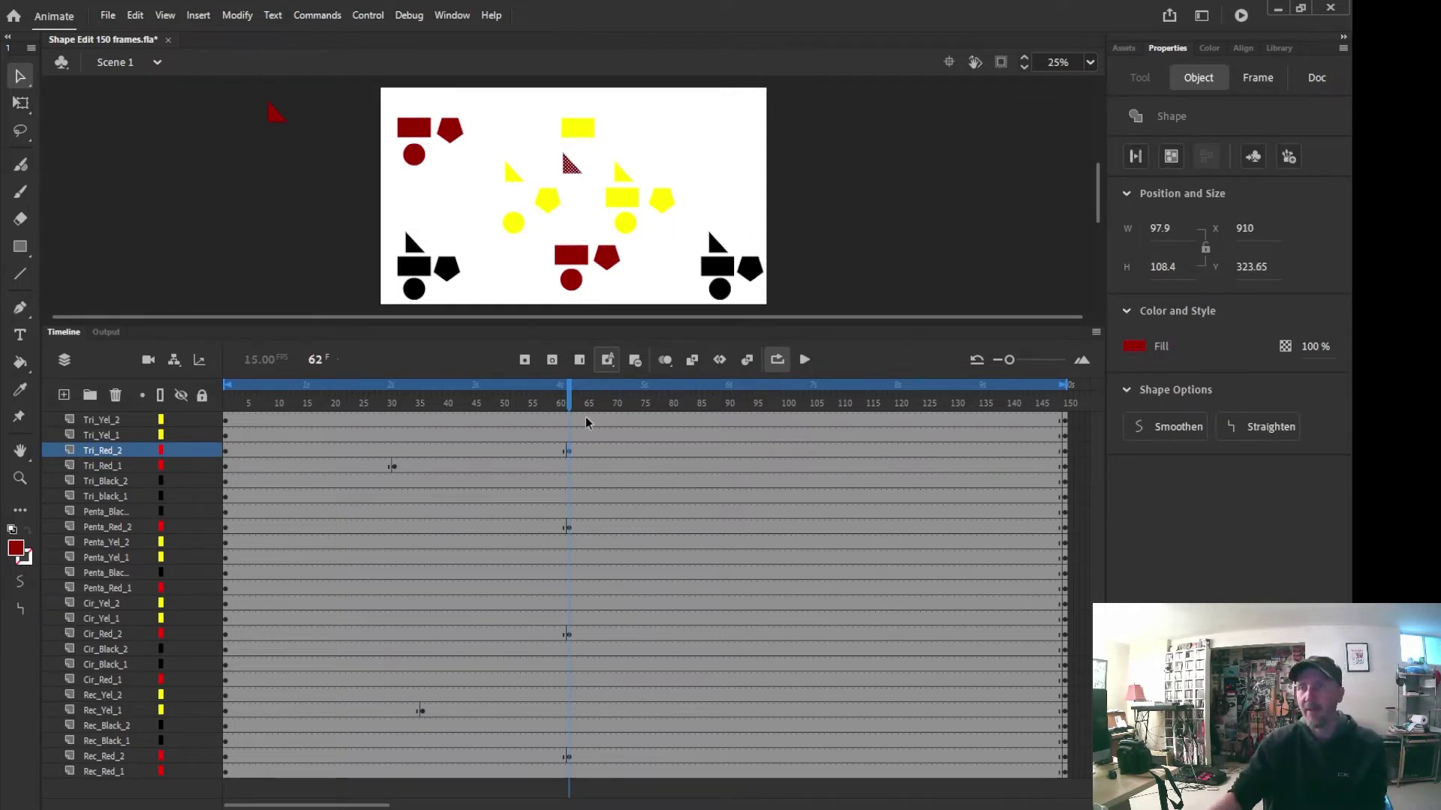
Jump back to frame 44, play, and stop at frame 77
{"action": "left_click_drag", "start_coordinate": [567, 397], "coordinate": [468, 386]}
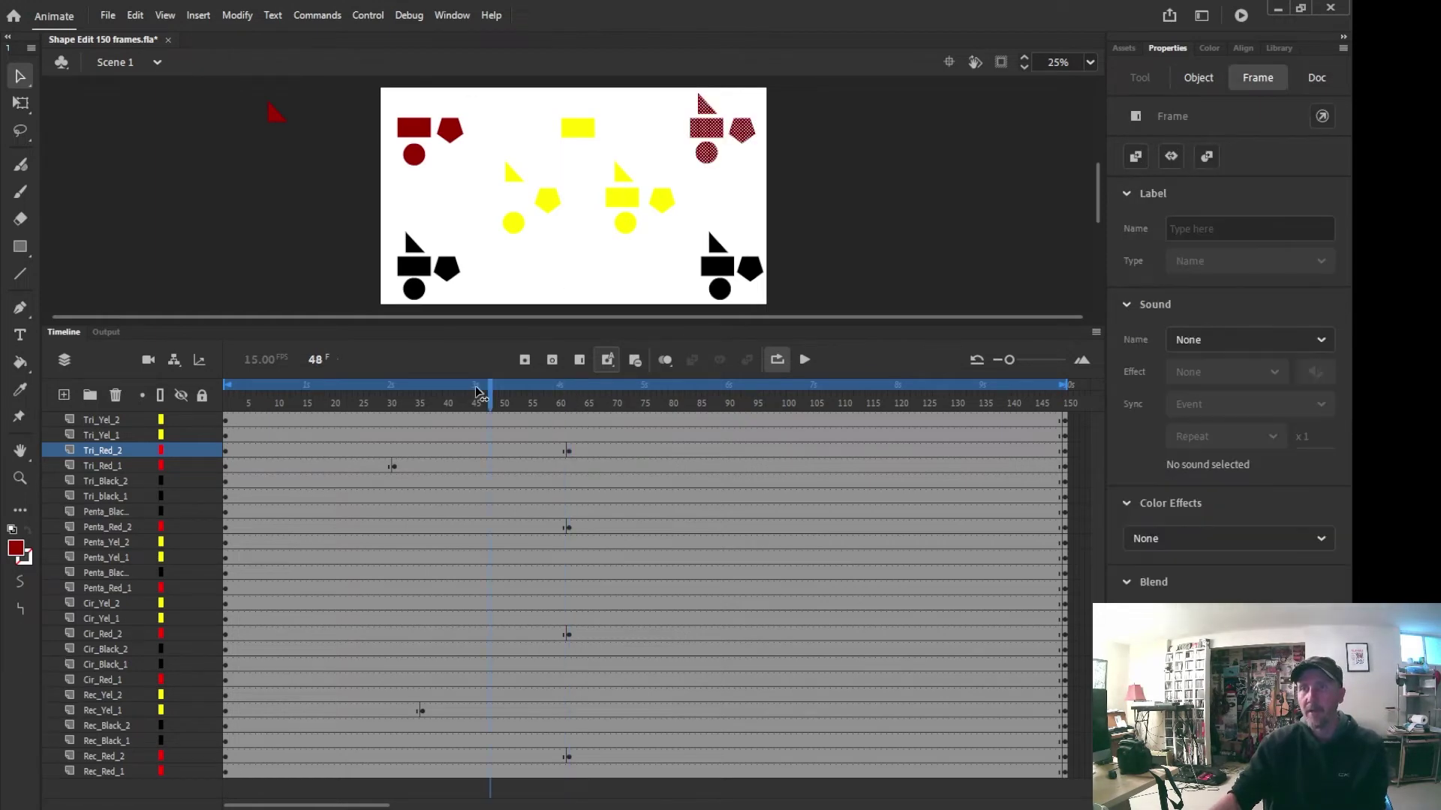
{"action": "left_click", "coordinate": [806, 361]}
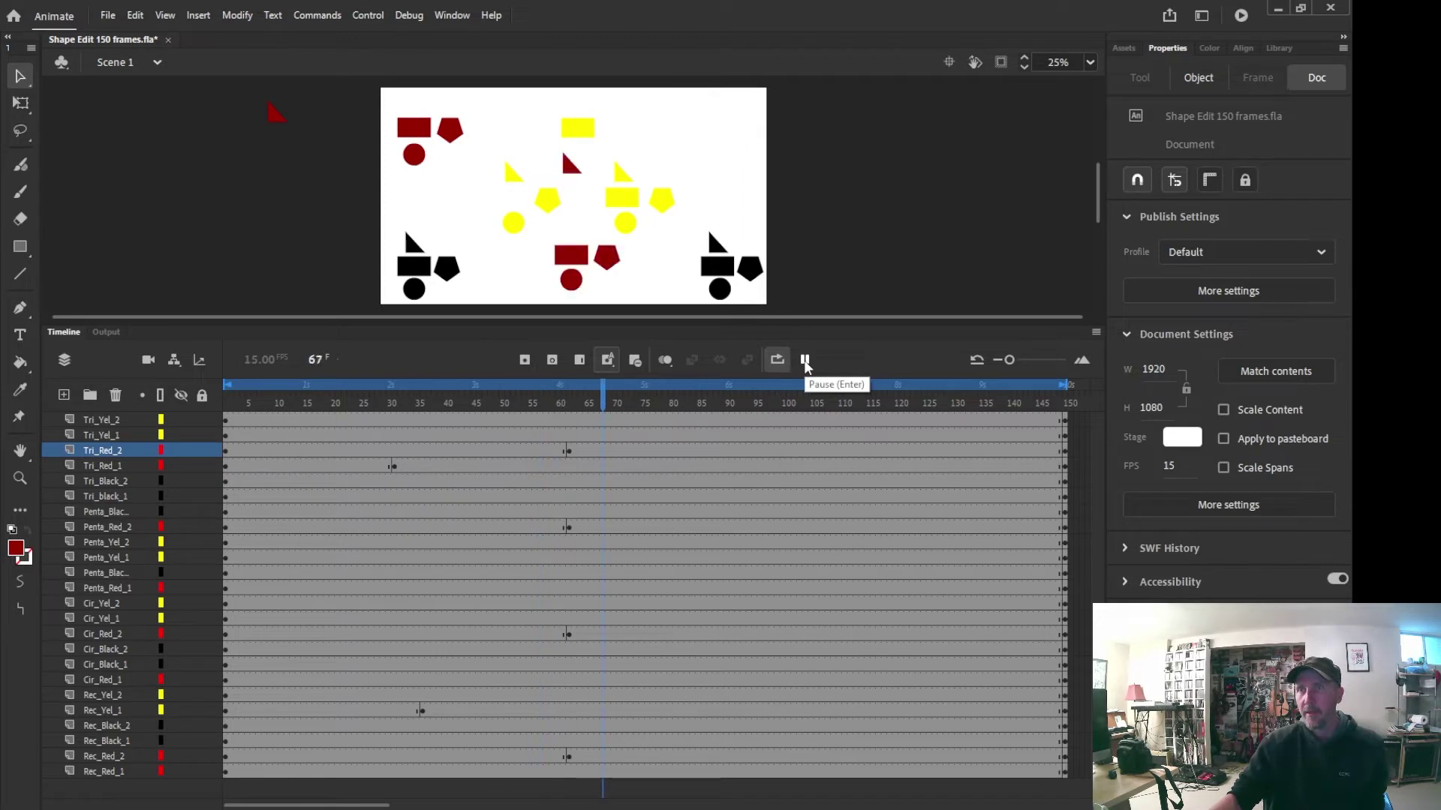
{"action": "left_click", "coordinate": [806, 361]}
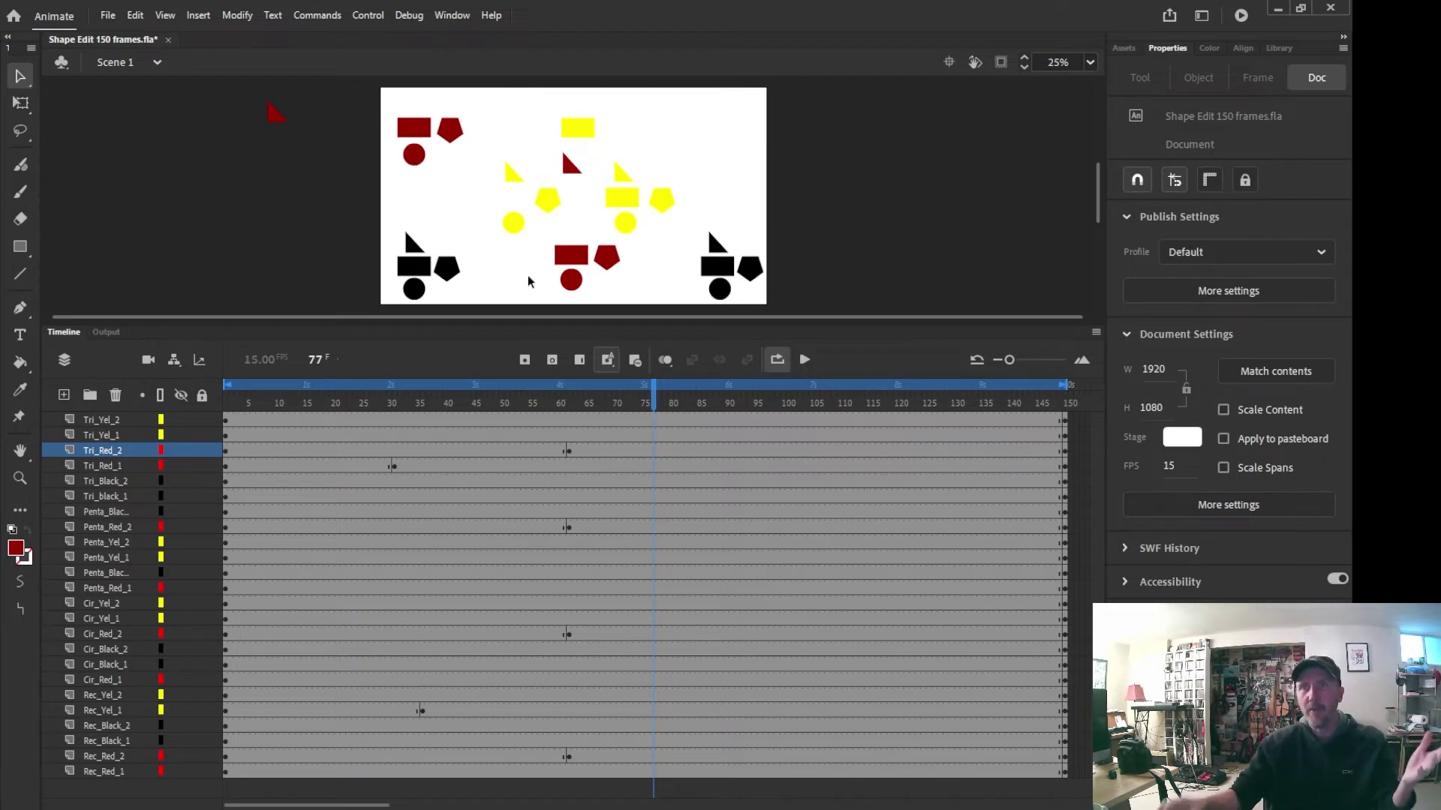
Scale up the red triangle with Free Transform and distort it into a thin sliver
{"action": "left_click", "coordinate": [21, 105]}
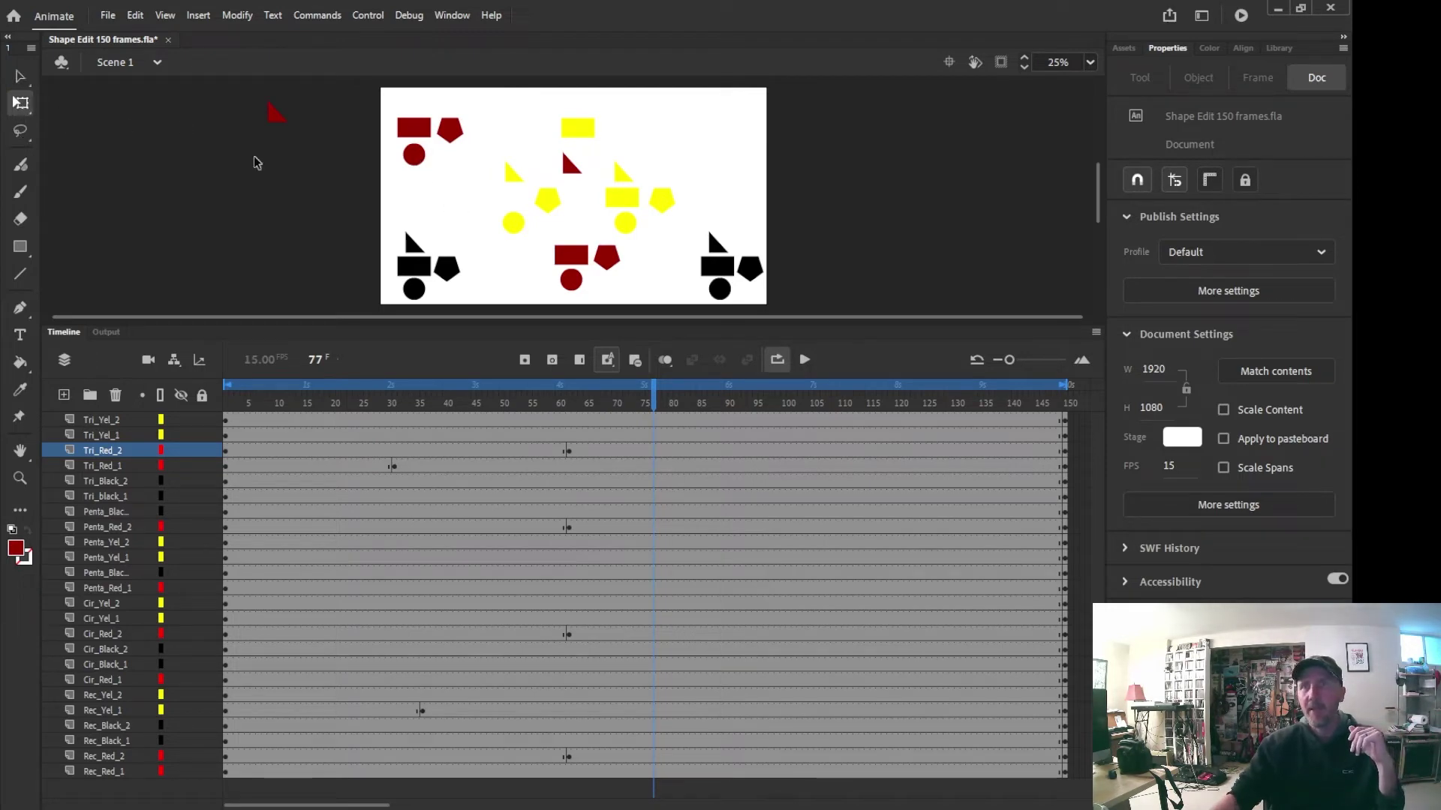
{"action": "left_click", "coordinate": [569, 171]}
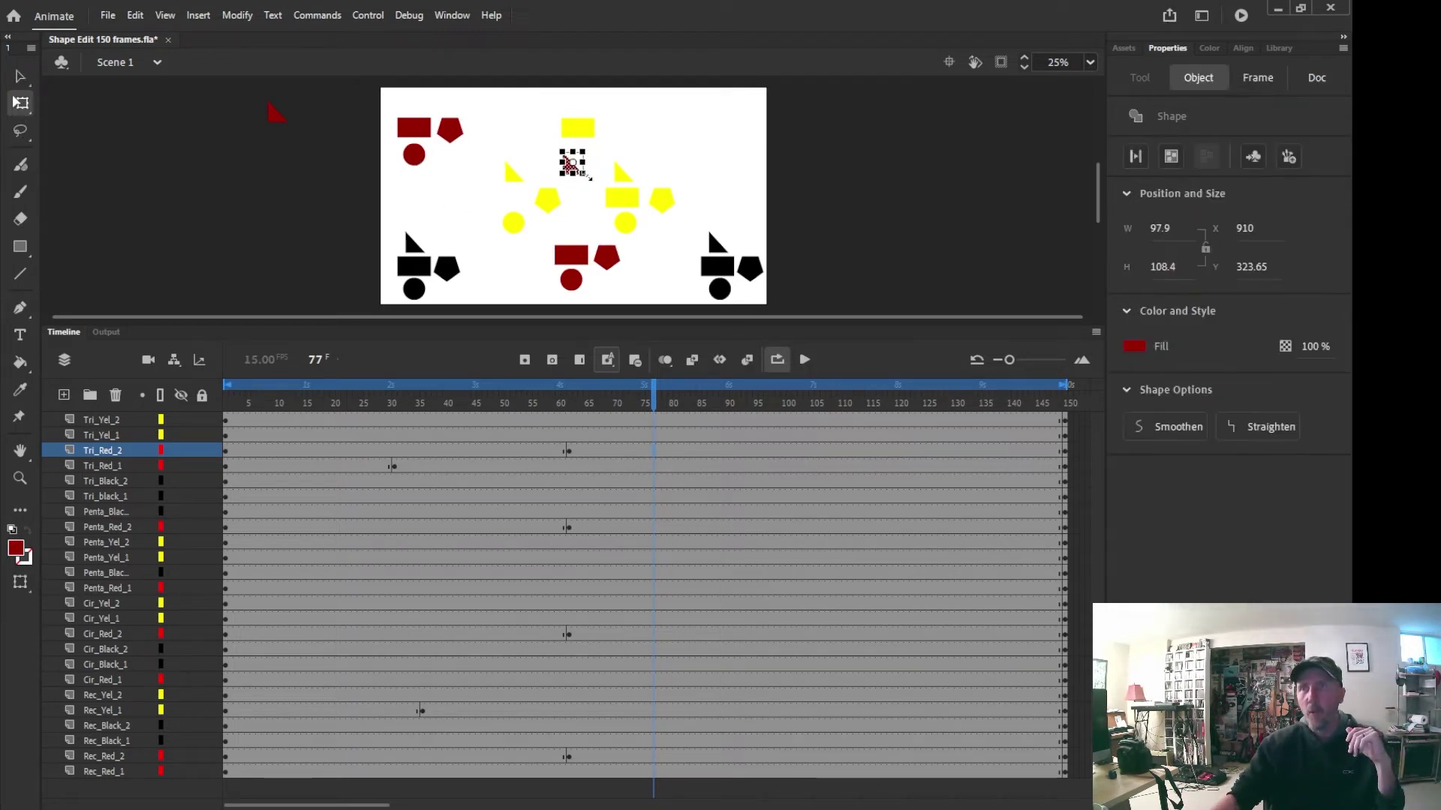
{"action": "mouse_move", "coordinate": [588, 177]}
{"action": "left_mouse_down"}
{"action": "mouse_move", "coordinate": [597, 198]}
{"action": "mouse_move", "coordinate": [600, 162]}
{"action": "left_mouse_up"}
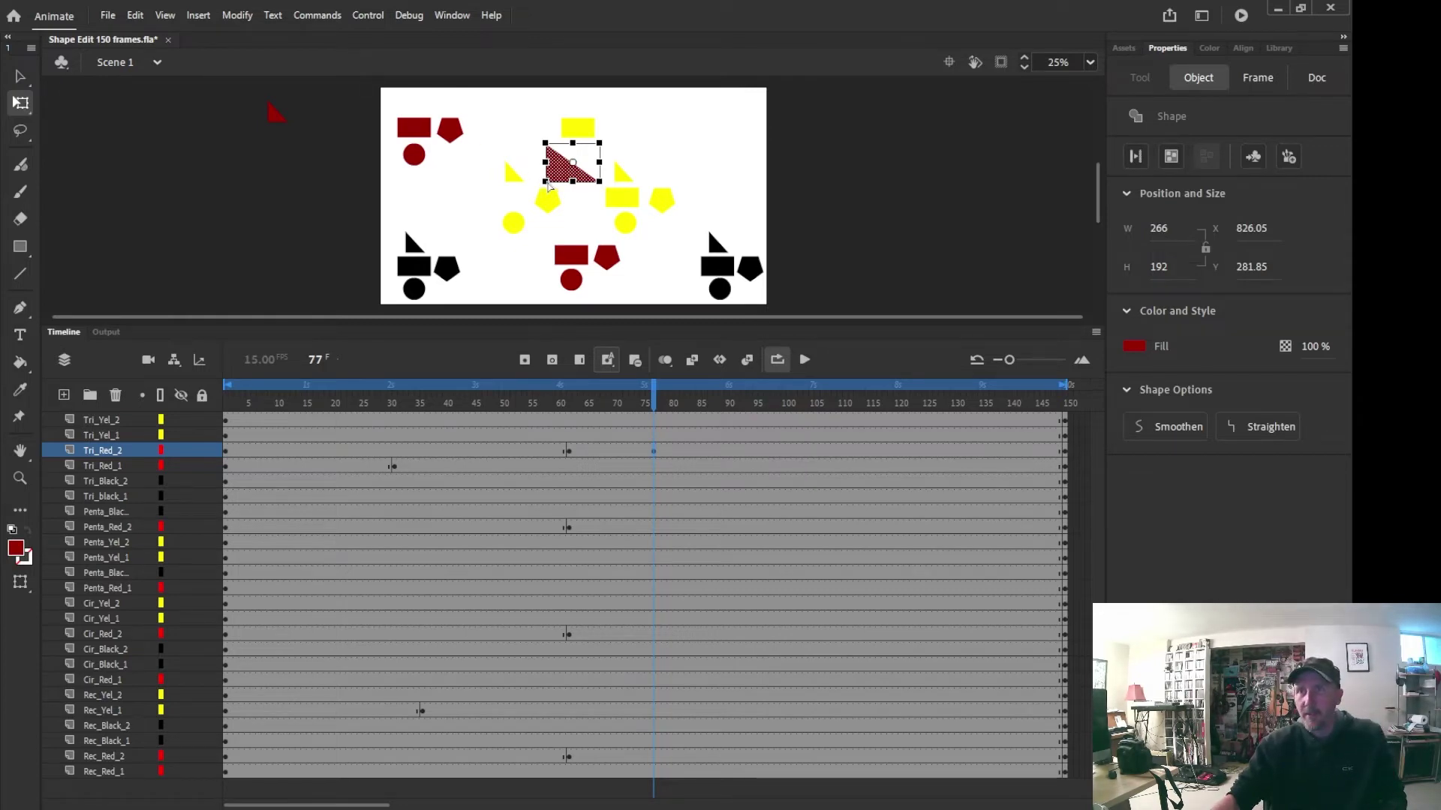
{"action": "mouse_move", "coordinate": [548, 186]}
{"action": "left_mouse_down"}
{"action": "mouse_move", "coordinate": [558, 174]}
{"action": "mouse_move", "coordinate": [519, 161]}
{"action": "mouse_move", "coordinate": [571, 193]}
{"action": "left_mouse_up"}
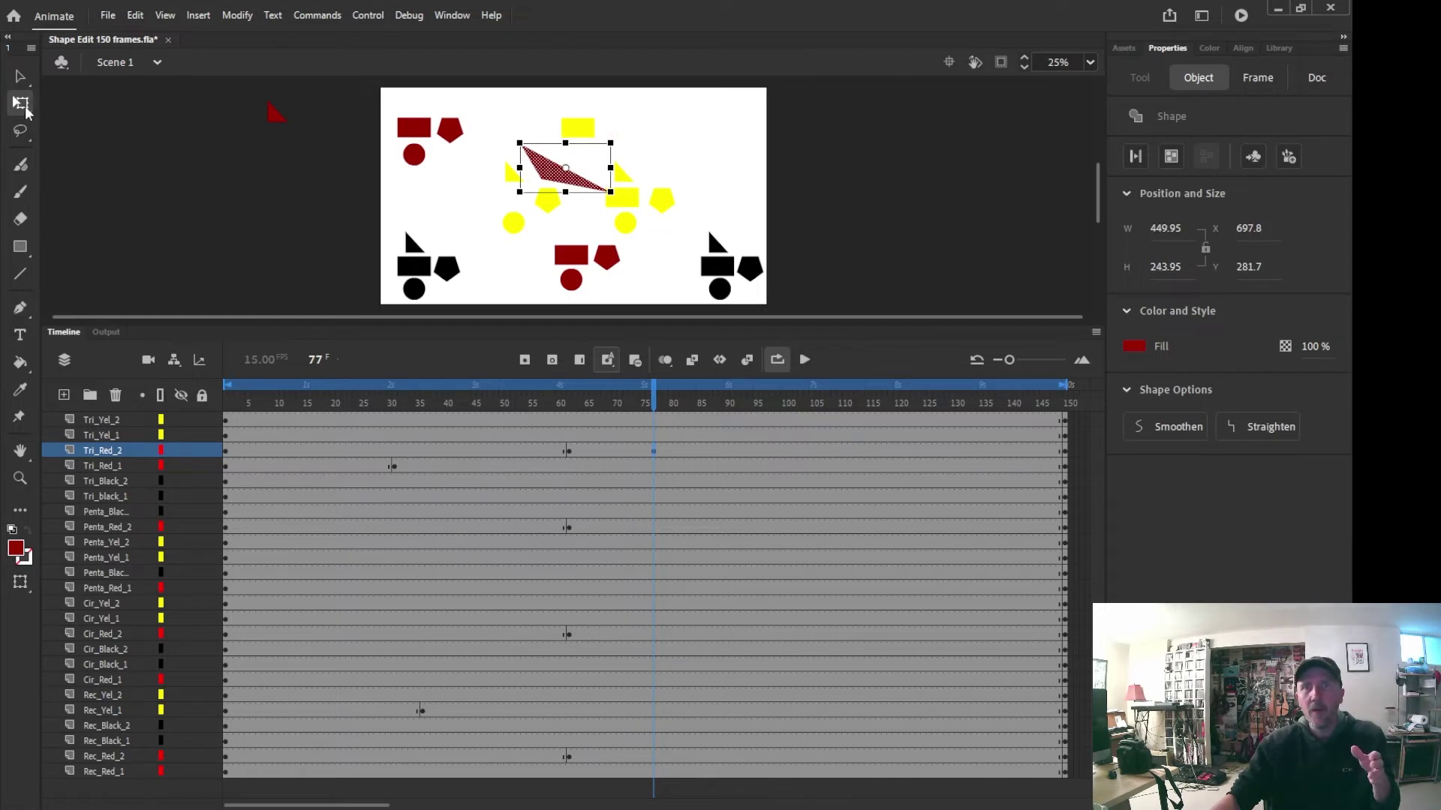
Switch back to the Selection tool and move the warped triangle up and left
{"action": "left_click", "coordinate": [25, 109]}
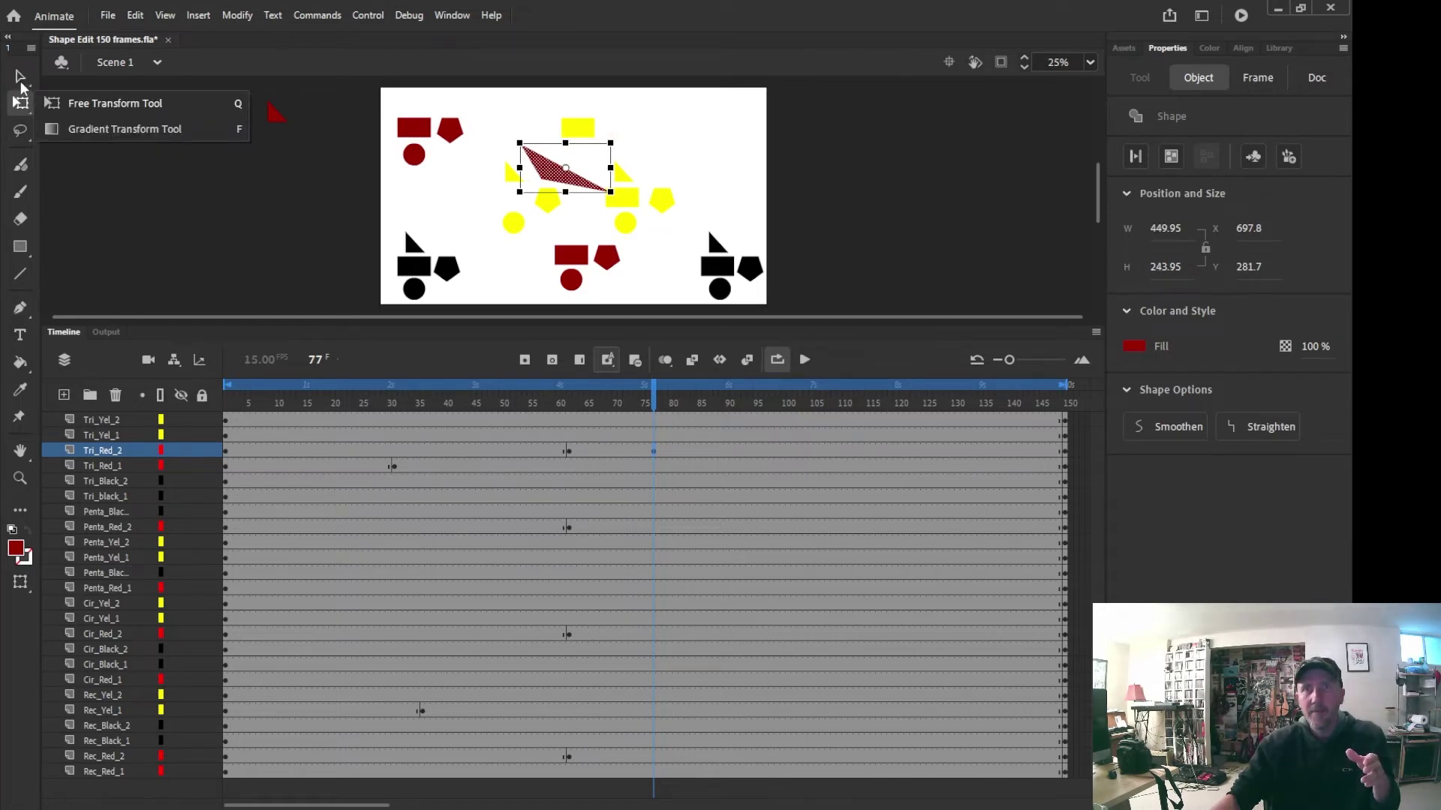
{"action": "left_click", "coordinate": [20, 81]}
{"action": "left_click", "coordinate": [20, 81]}
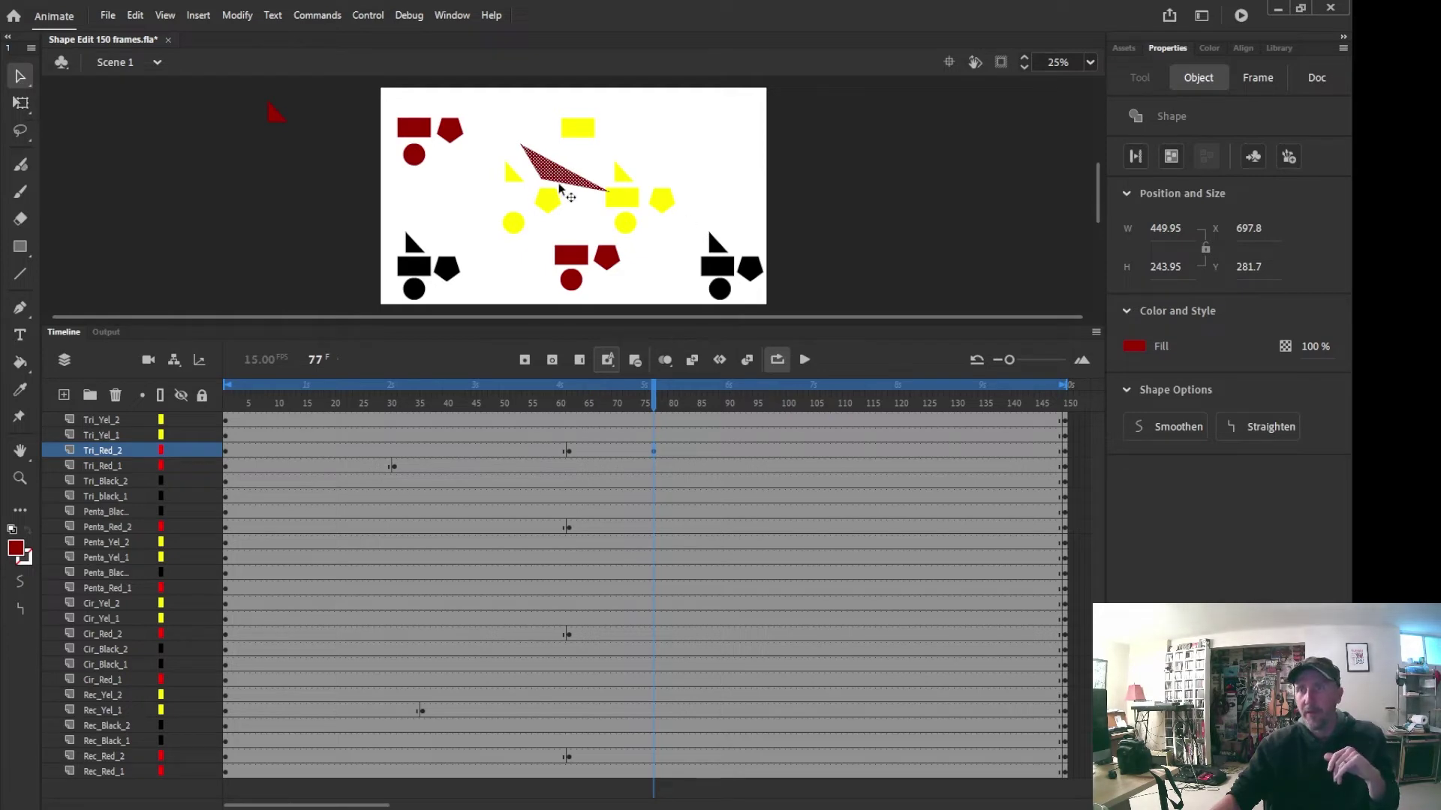
{"action": "left_click_drag", "start_coordinate": [555, 176], "coordinate": [547, 160]}
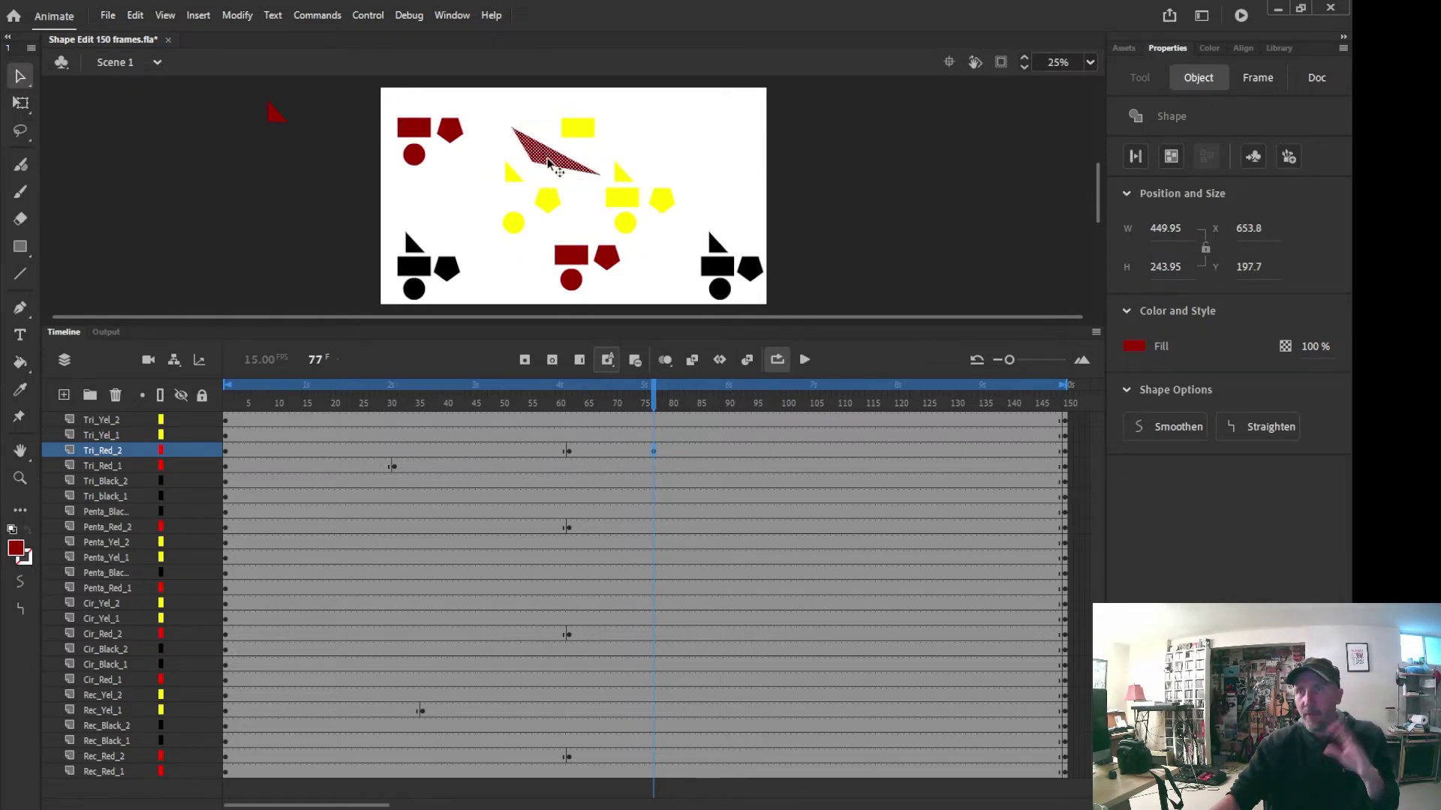
Check the tween at frame 70, then play from frame 58 and stop at frame 104
{"action": "left_click", "coordinate": [614, 452]}
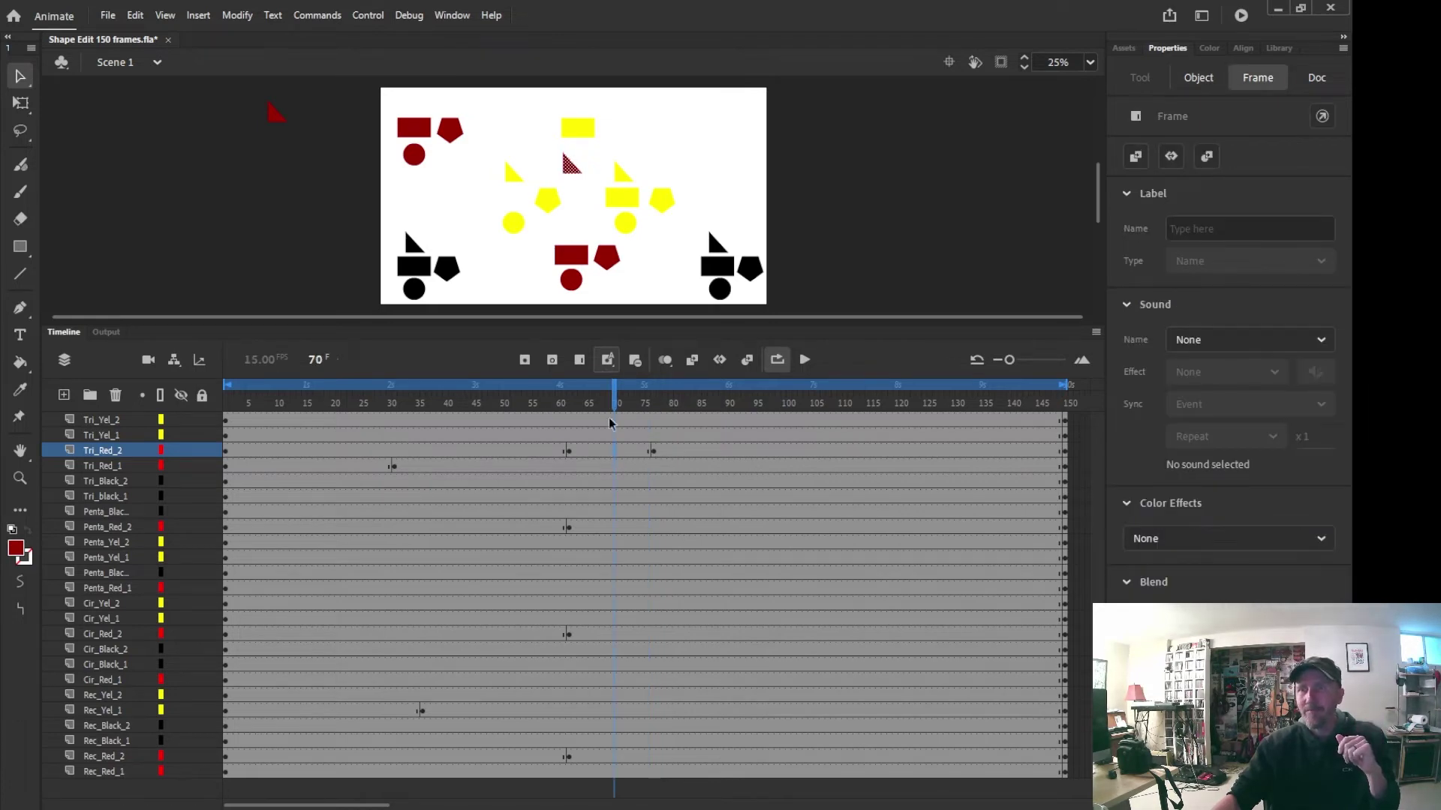
{"action": "left_click_drag", "start_coordinate": [613, 401], "coordinate": [547, 393]}
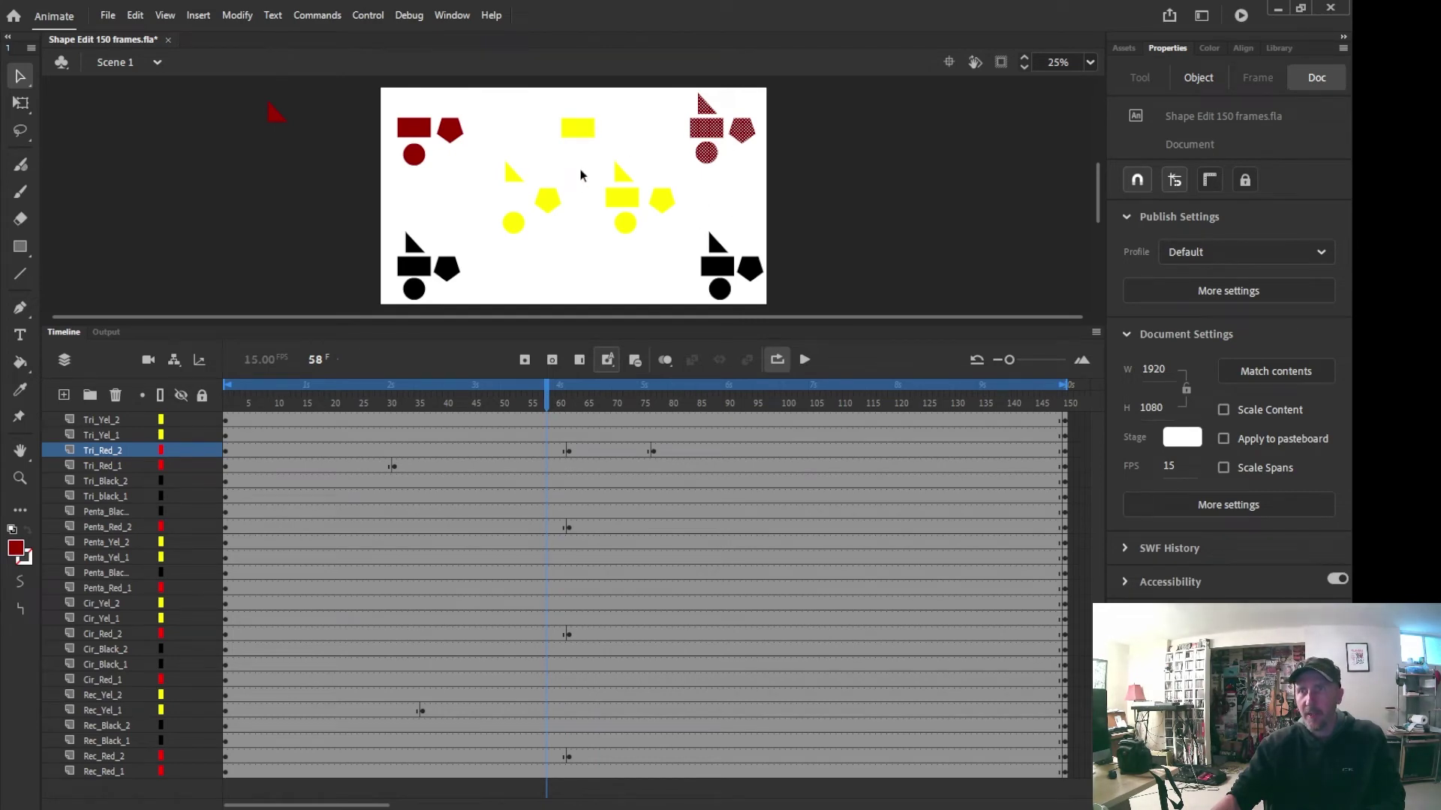
{"action": "left_click", "coordinate": [804, 360]}
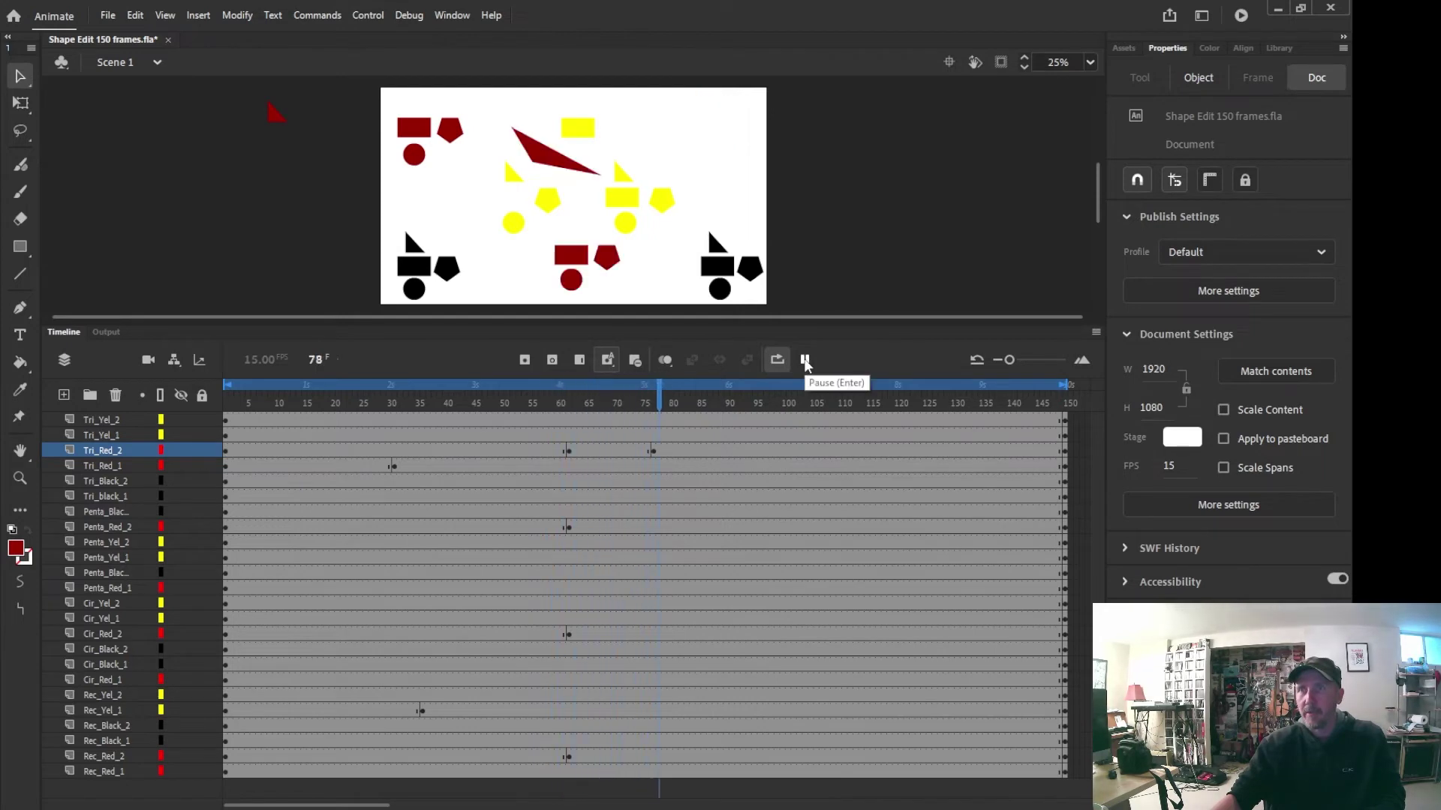
{"action": "left_click", "coordinate": [804, 360]}
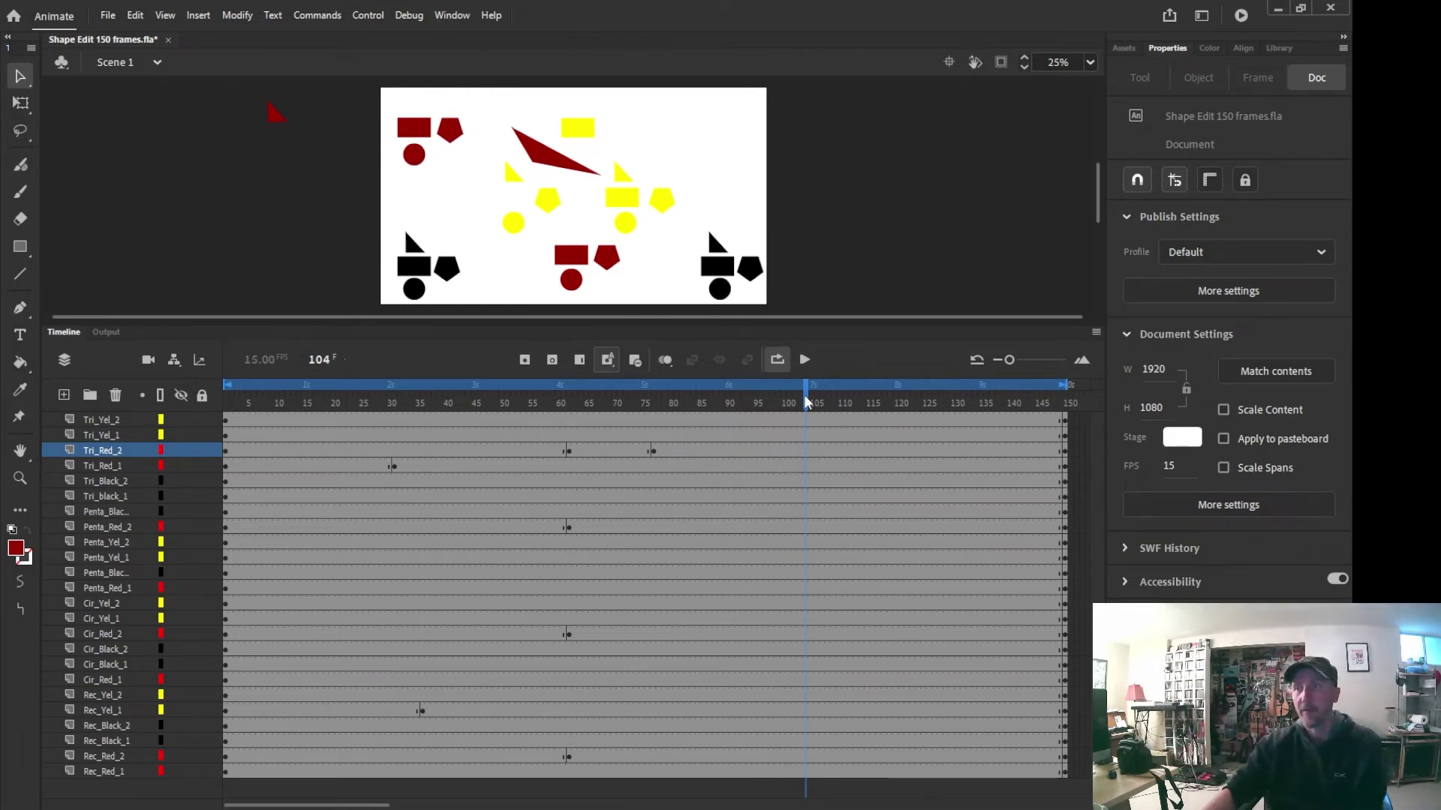
Scrub frames 28–148 to inspect the triangle around the frame-30 keyframe and the stretched shape at 77
{"action": "left_click_drag", "start_coordinate": [804, 394], "coordinate": [488, 396]}
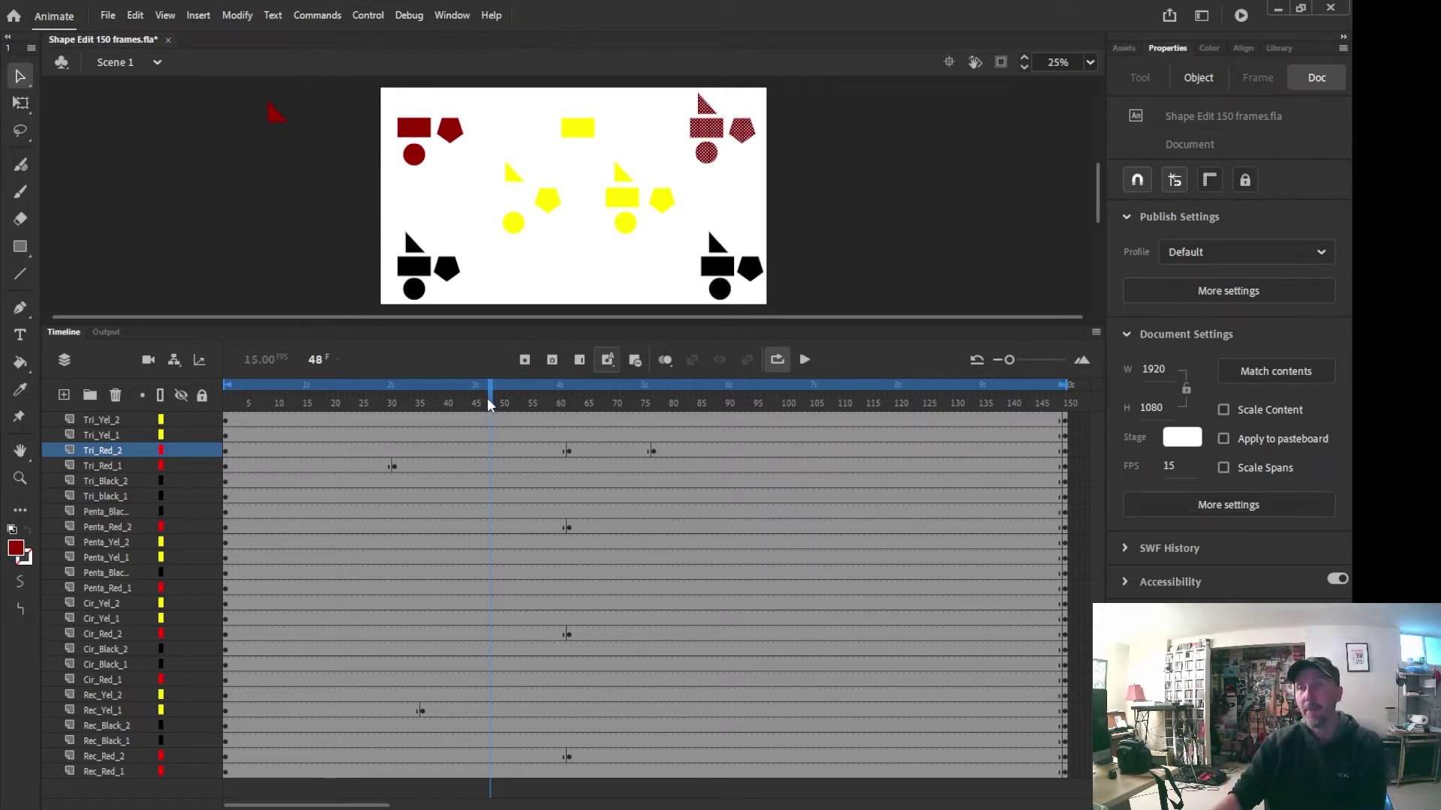
{"action": "left_click_drag", "start_coordinate": [488, 398], "coordinate": [444, 401]}
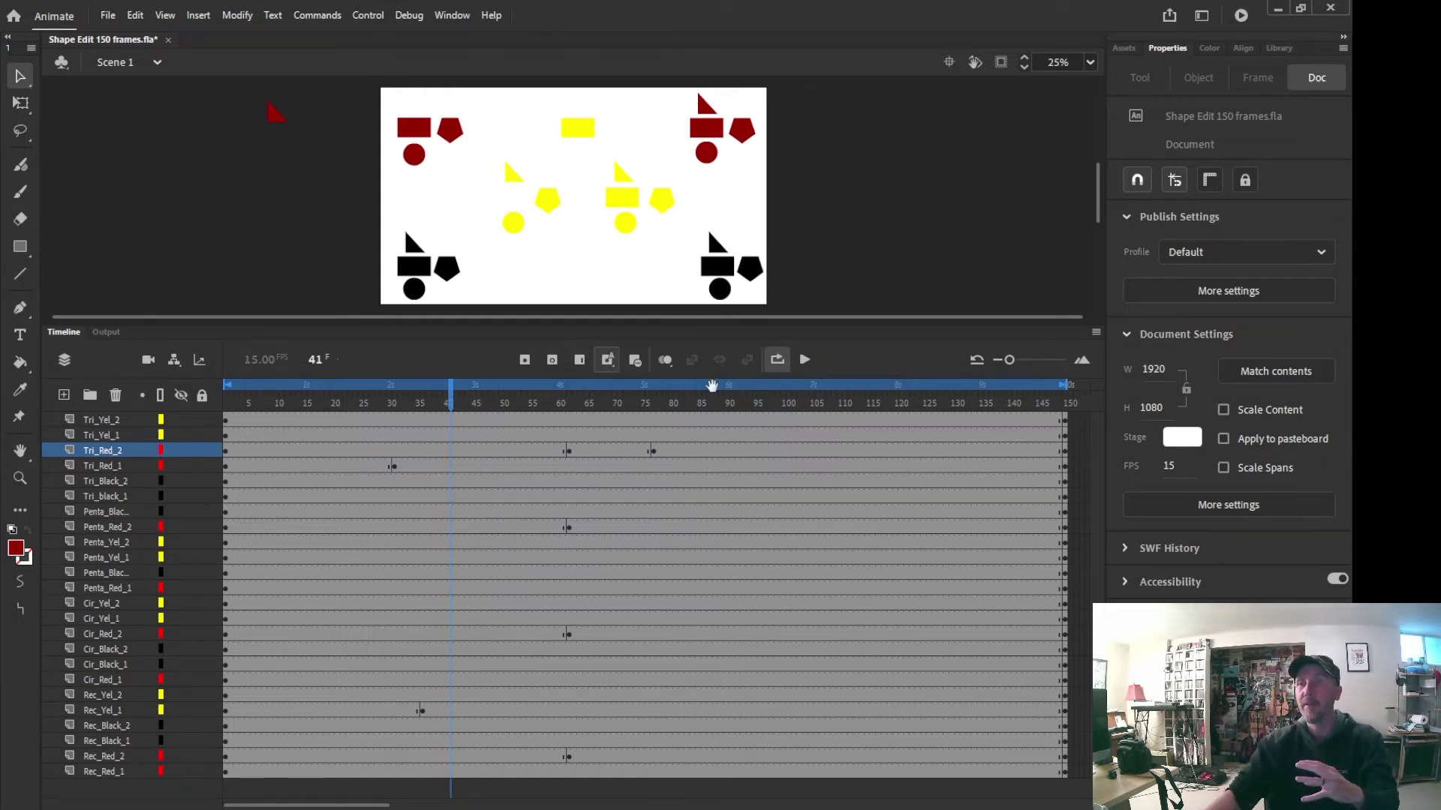
{"action": "left_click_drag", "start_coordinate": [450, 403], "coordinate": [1055, 421]}
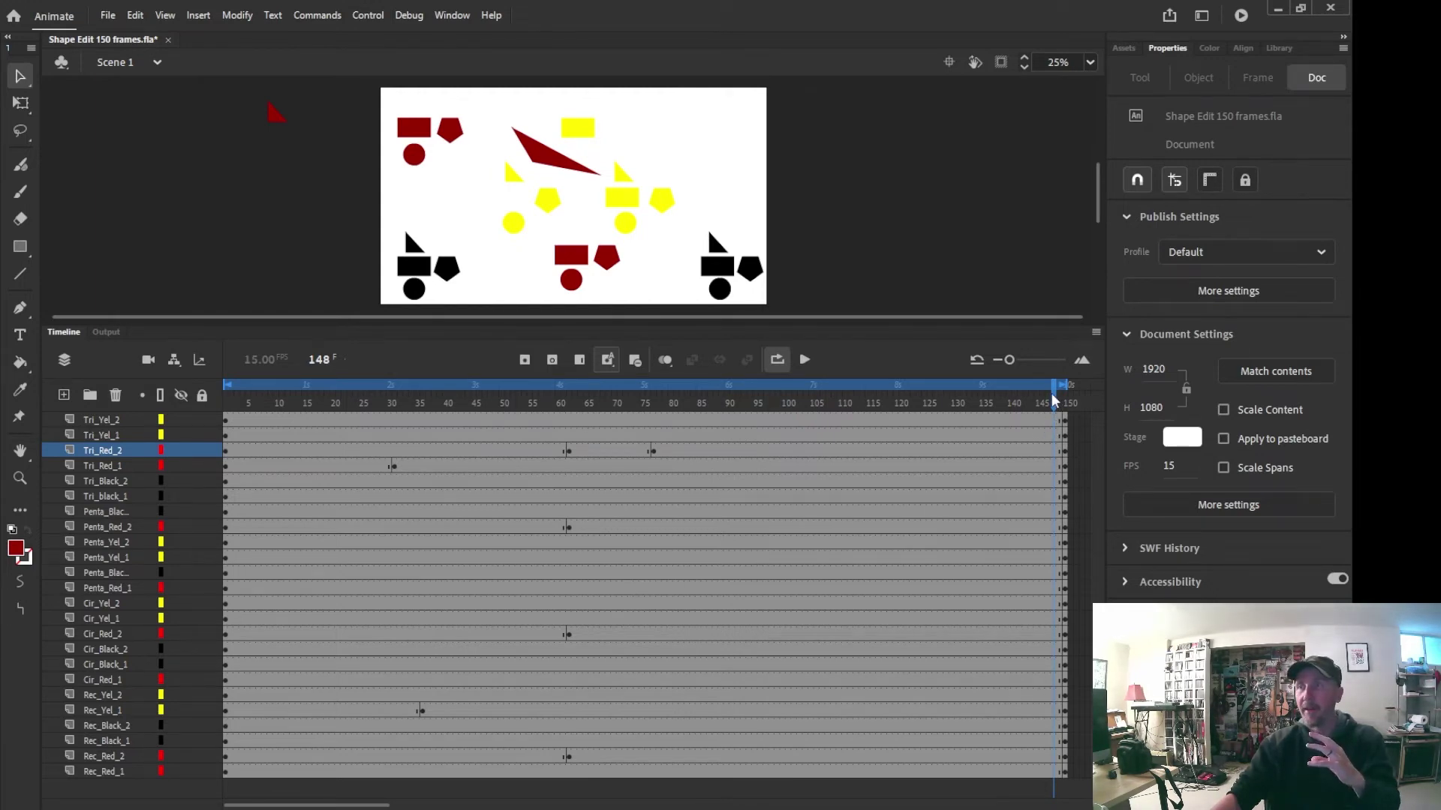
{"action": "left_click_drag", "start_coordinate": [1052, 393], "coordinate": [377, 374]}
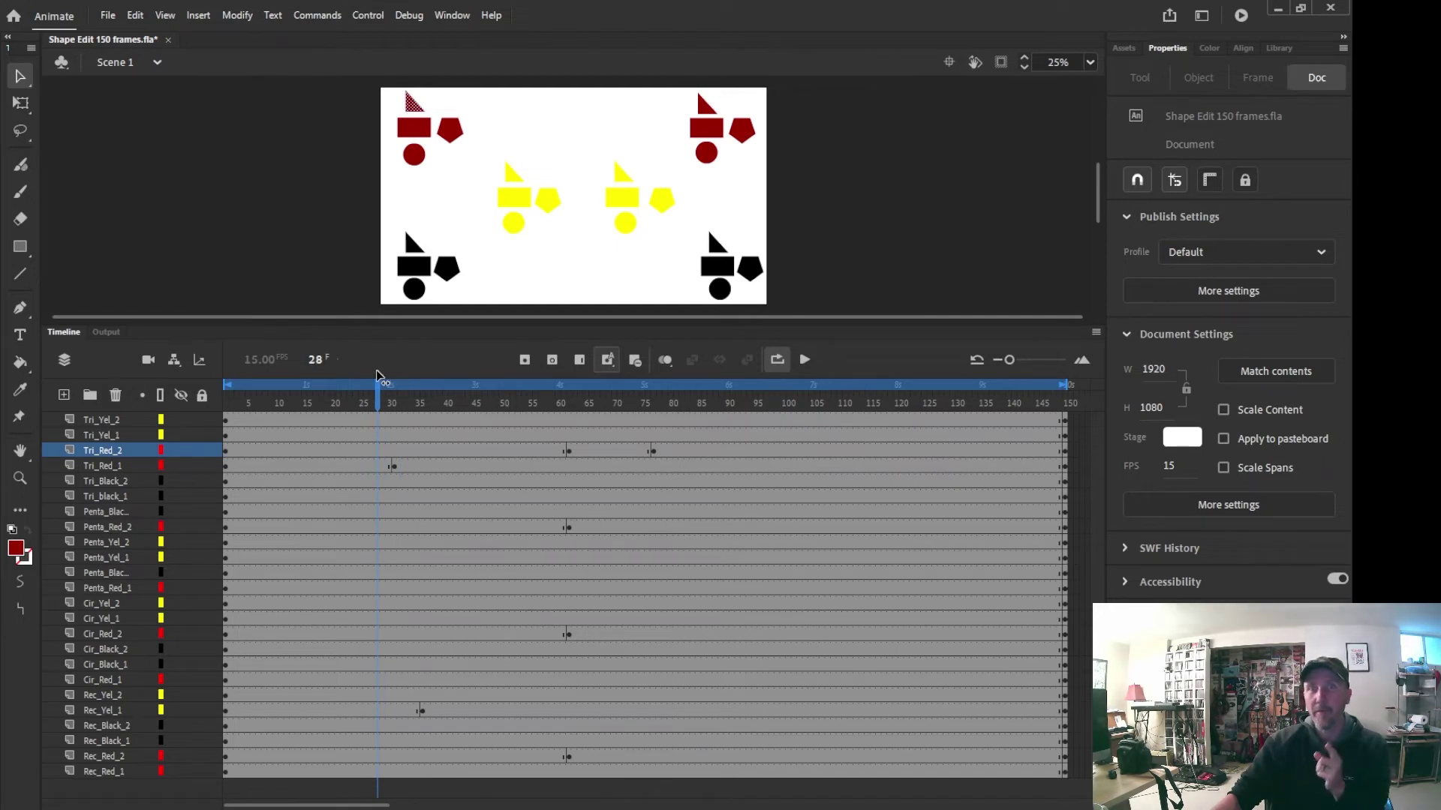
{"action": "left_click_drag", "start_coordinate": [378, 374], "coordinate": [397, 371]}
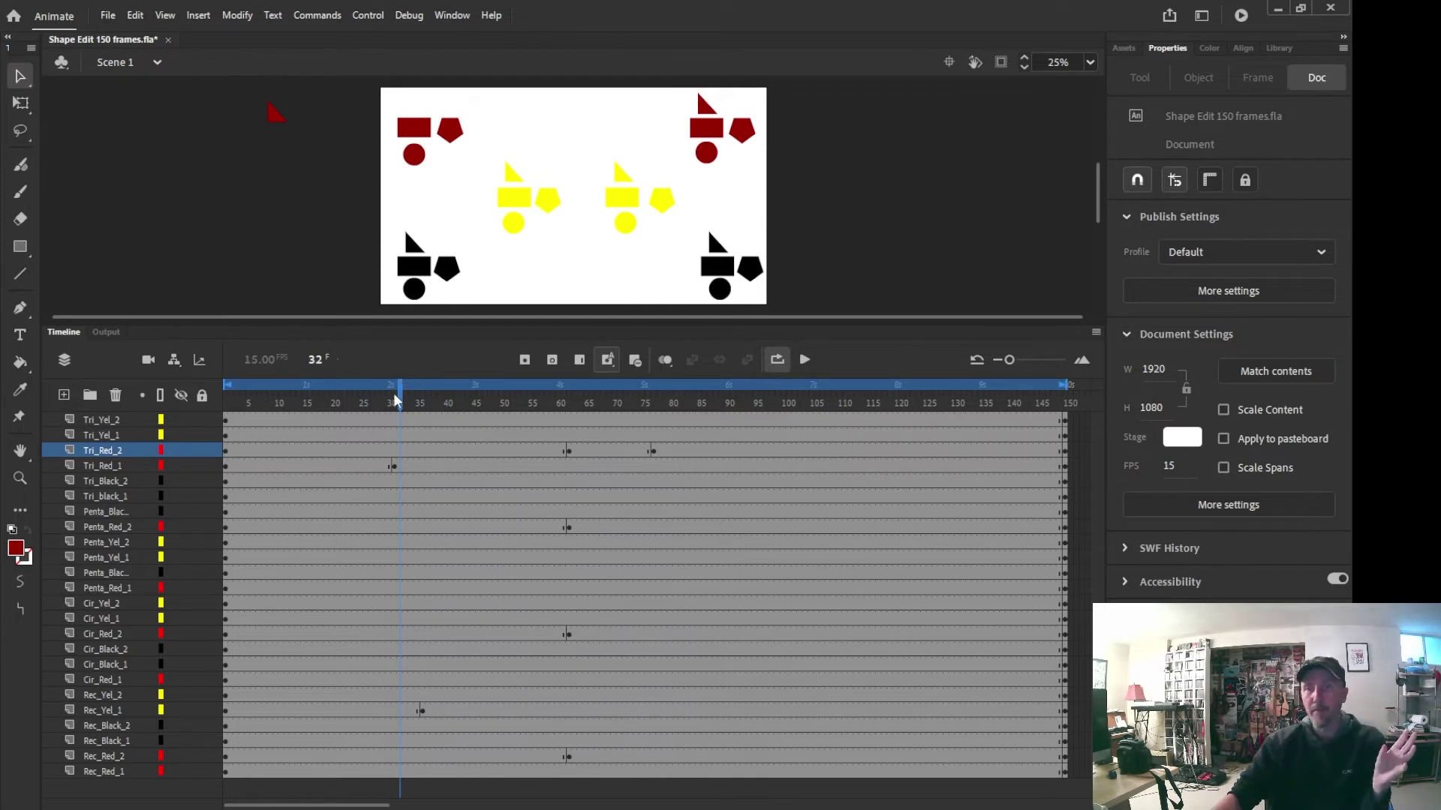
{"action": "left_click_drag", "start_coordinate": [400, 394], "coordinate": [383, 395]}
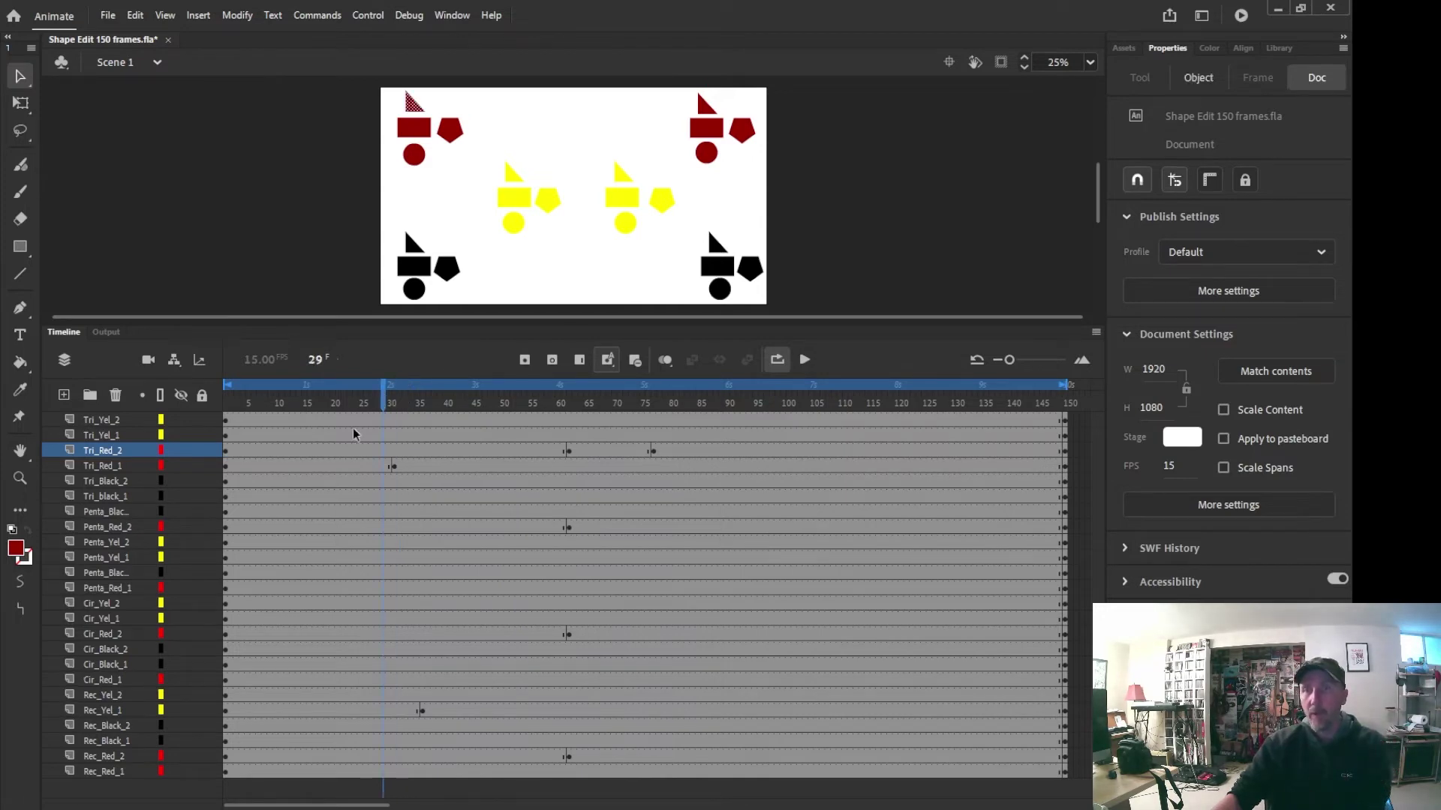
Add a shape tween to Tri_Red_1 between its keyframes at frame 20
{"action": "left_click", "coordinate": [334, 466]}
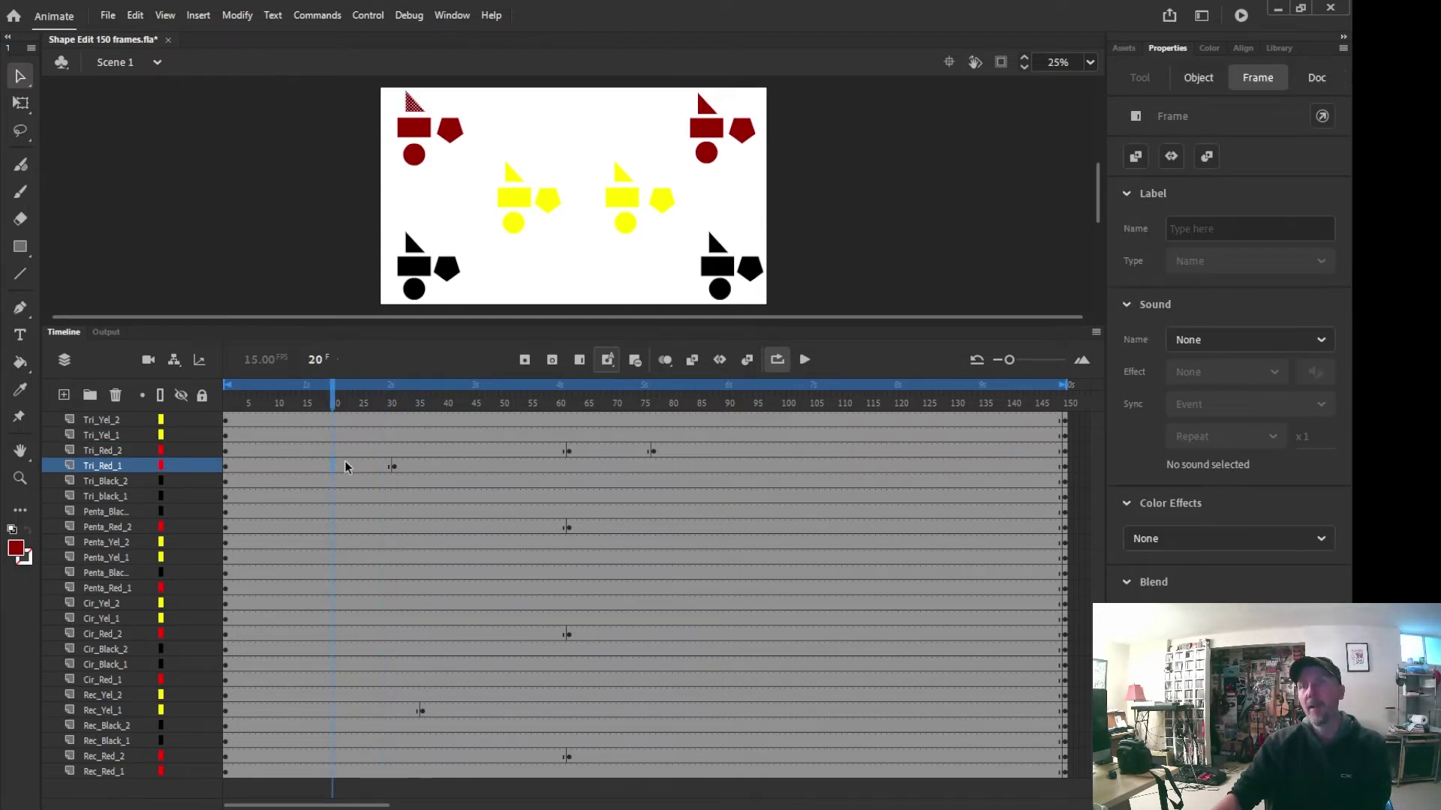
{"action": "right_click", "coordinate": [332, 463]}
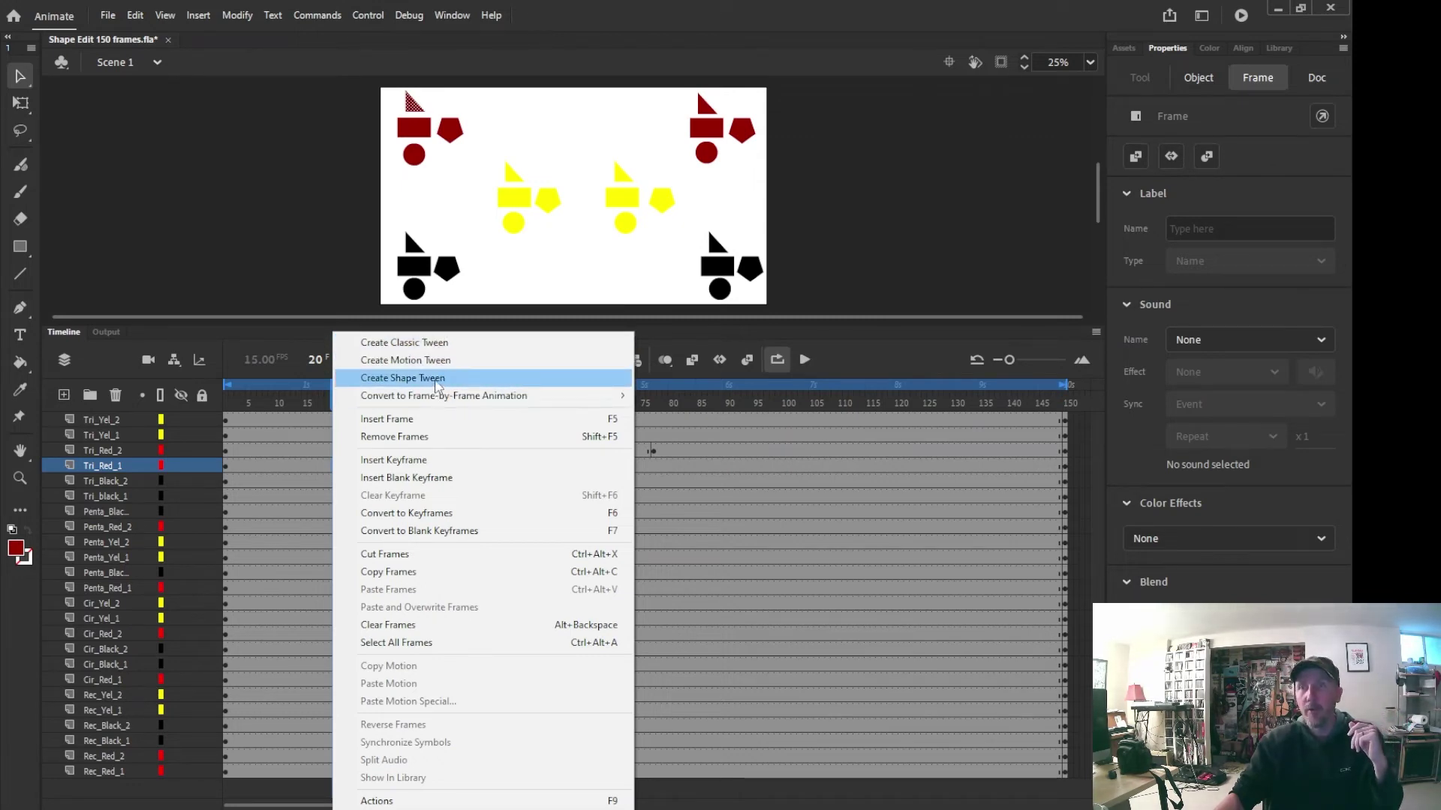
{"action": "left_click", "coordinate": [438, 385]}
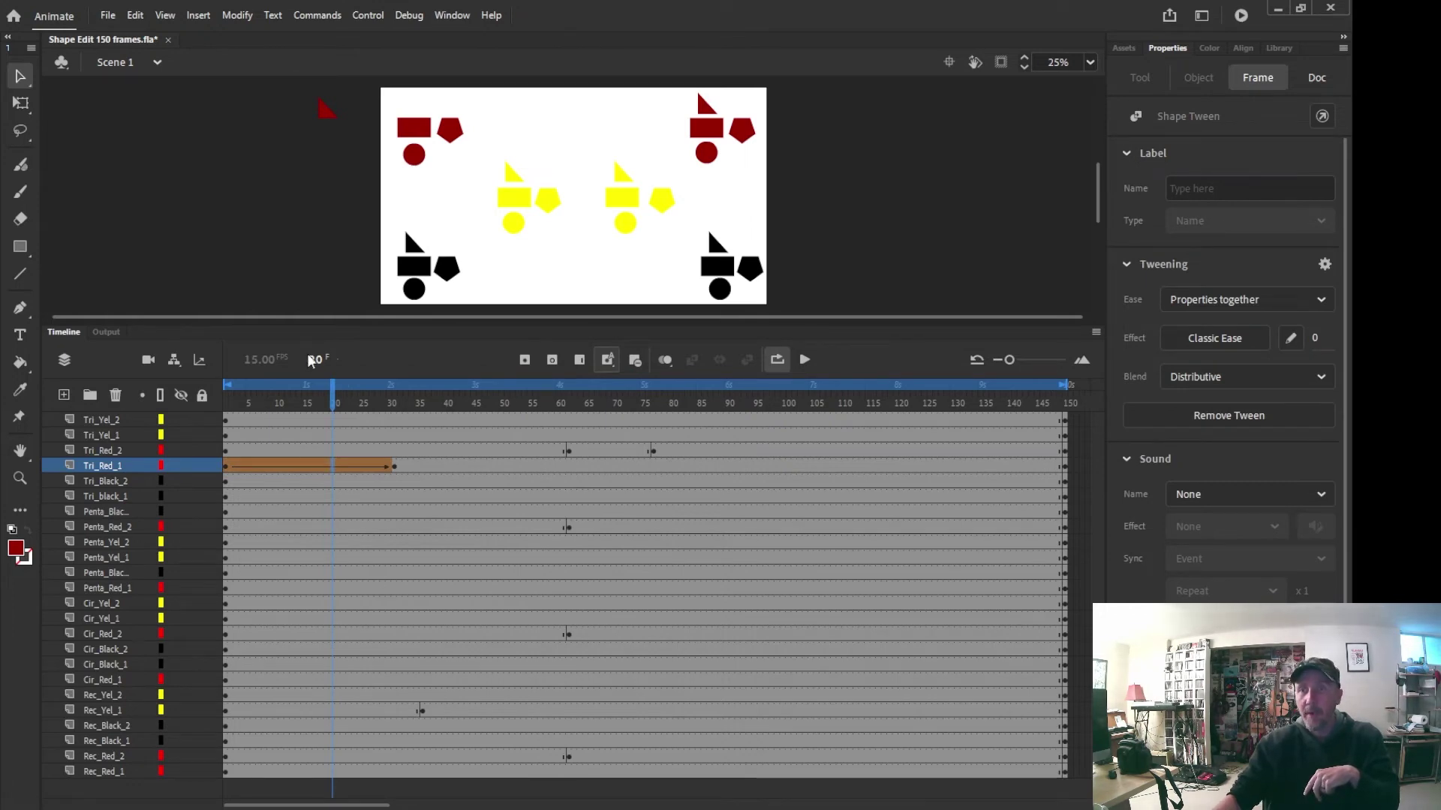
Preview the Tri_Red_1 tween from frame 1, then go to frame 62 on Tri_Red_2
{"action": "left_click_drag", "start_coordinate": [334, 403], "coordinate": [227, 400]}
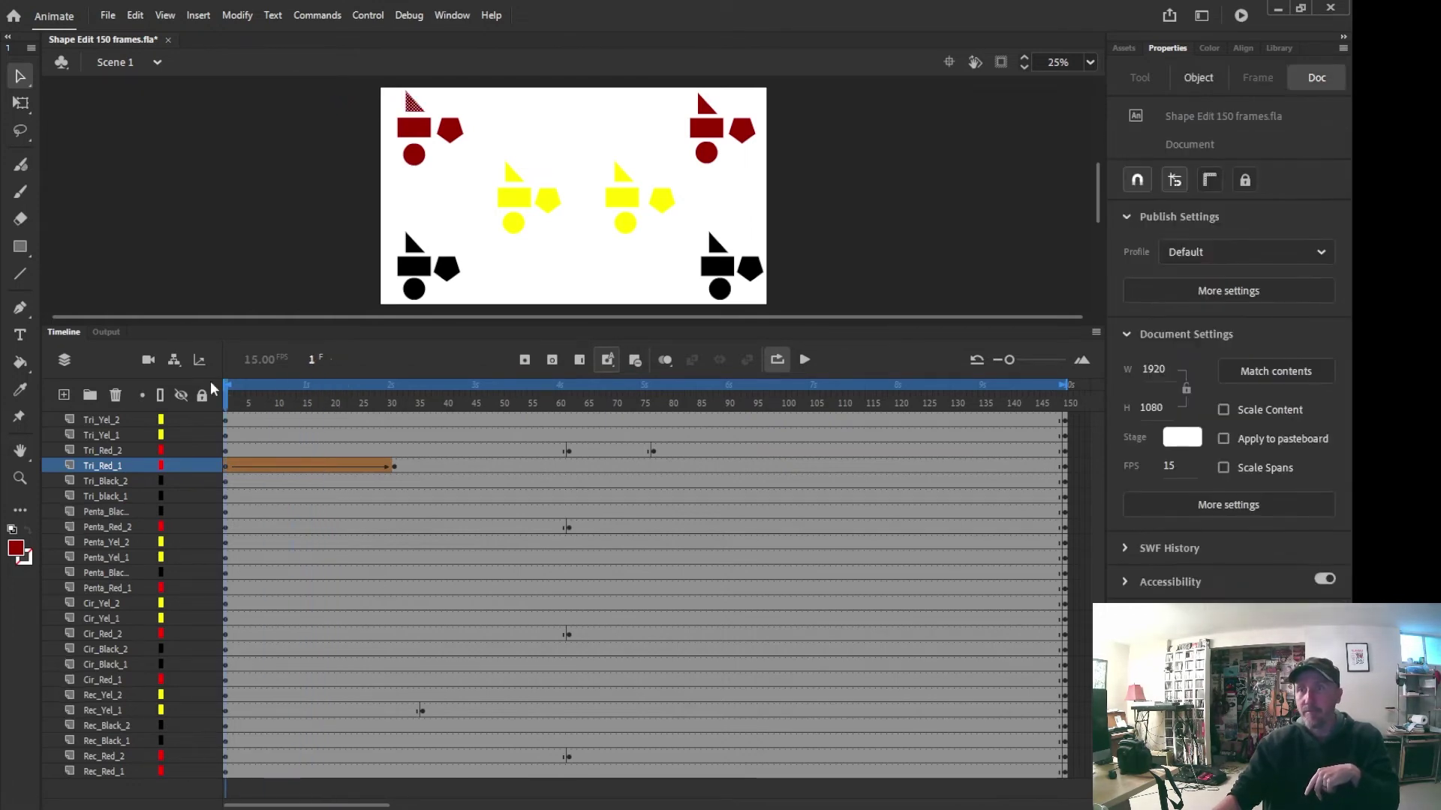
{"action": "left_click", "coordinate": [805, 361]}
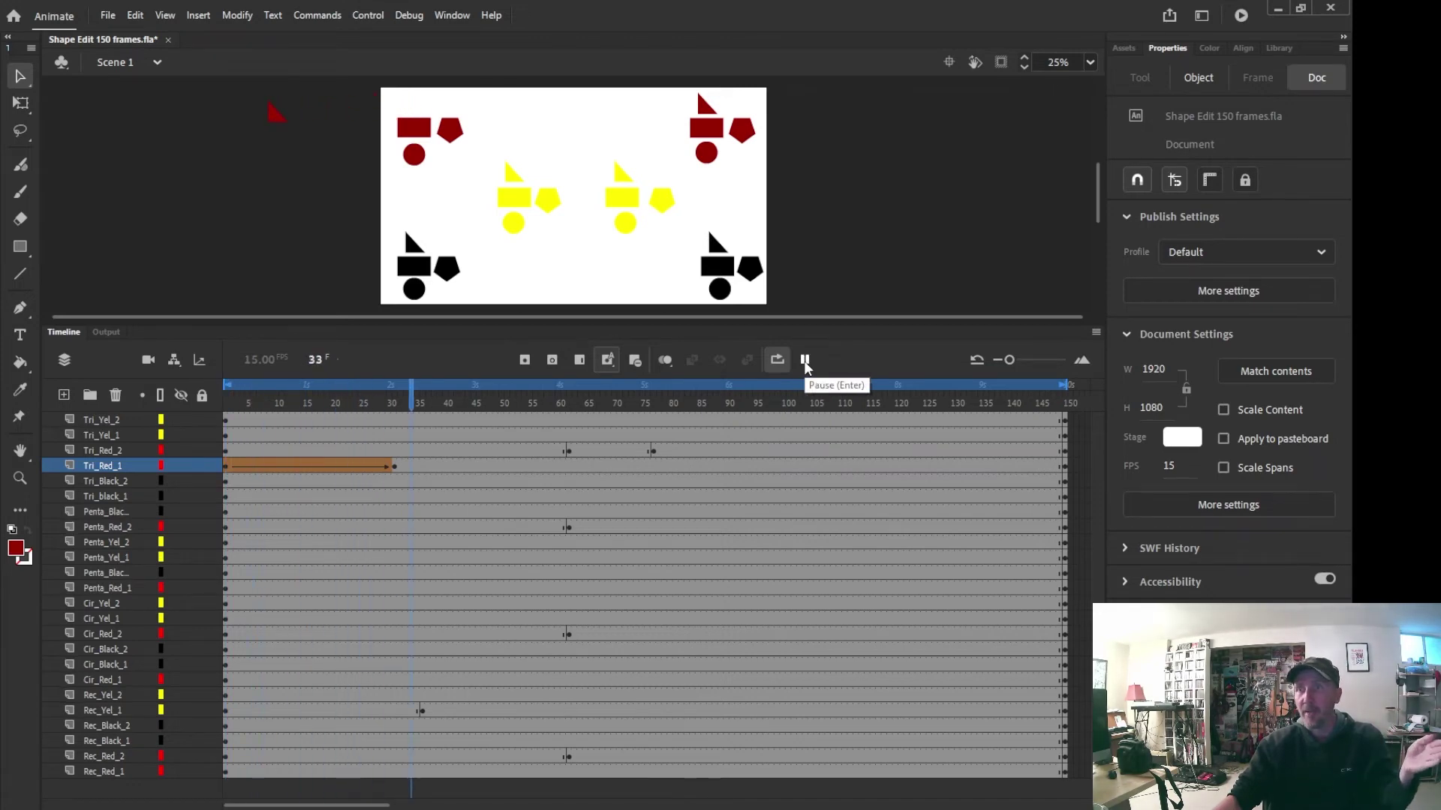
{"action": "left_click", "coordinate": [804, 361]}
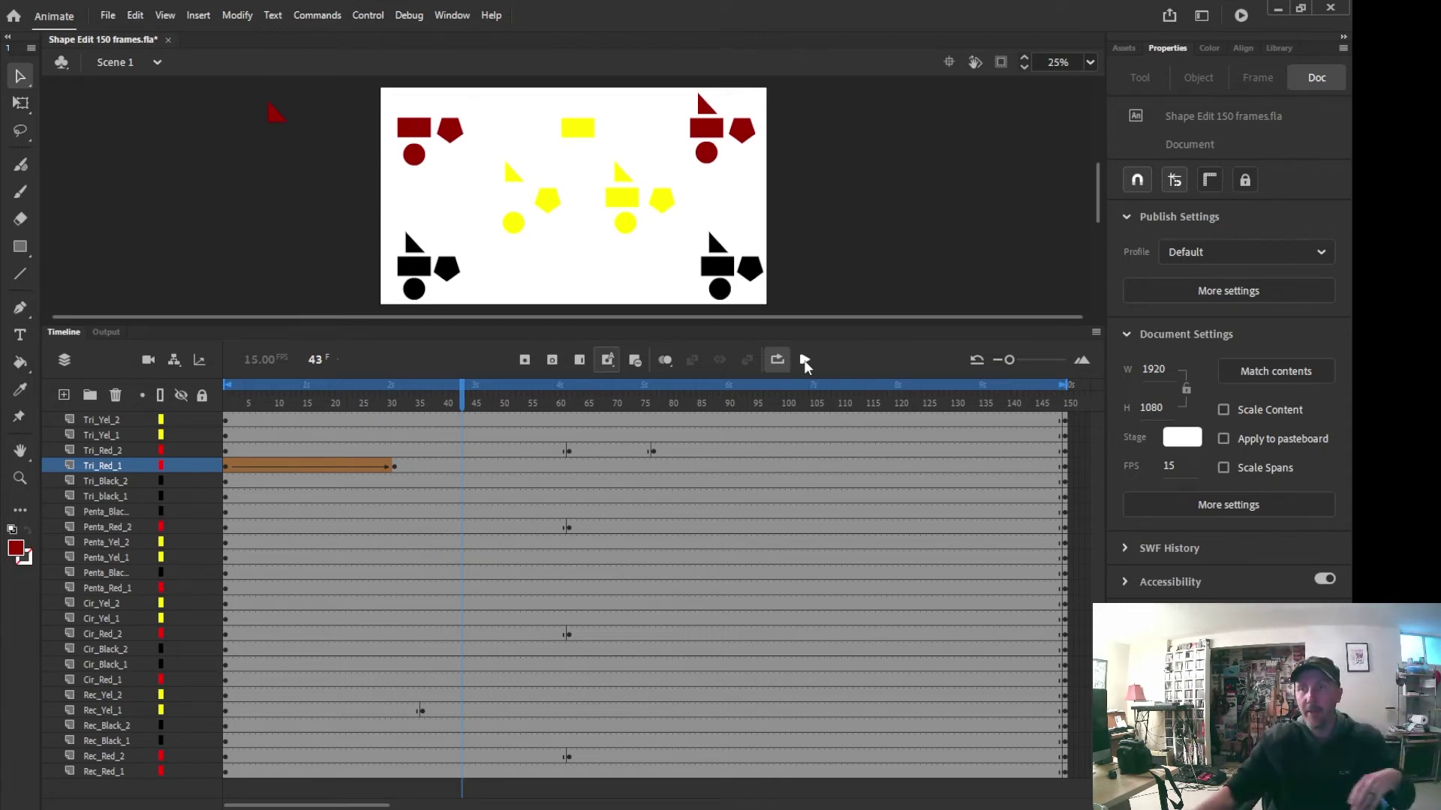
{"action": "left_click", "coordinate": [605, 450]}
{"action": "left_click_drag", "start_coordinate": [607, 394], "coordinate": [660, 395]}
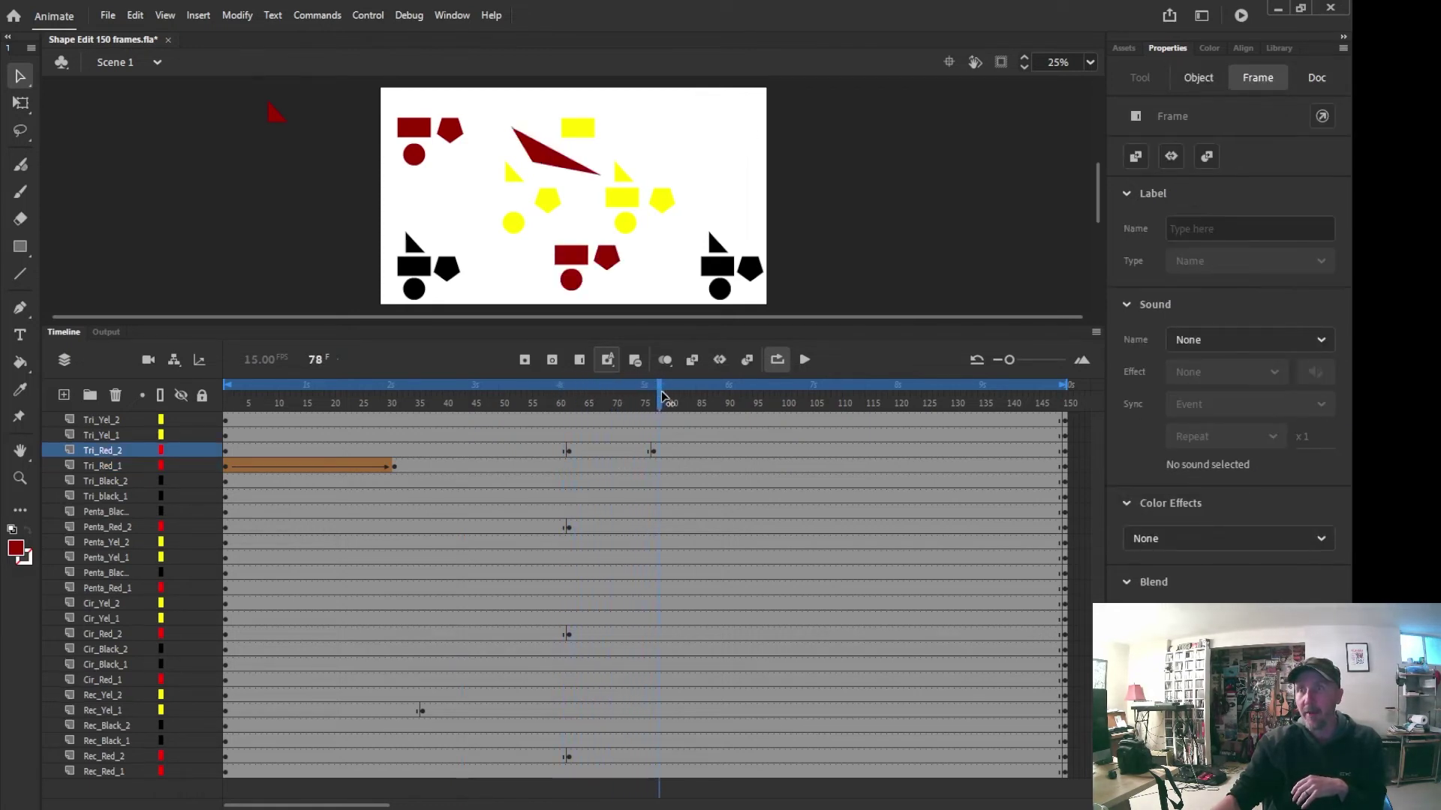
Shape-tween Tri_Red_2 between frames 61 and 76 and preview it from frame 60
{"action": "right_click", "coordinate": [605, 451]}
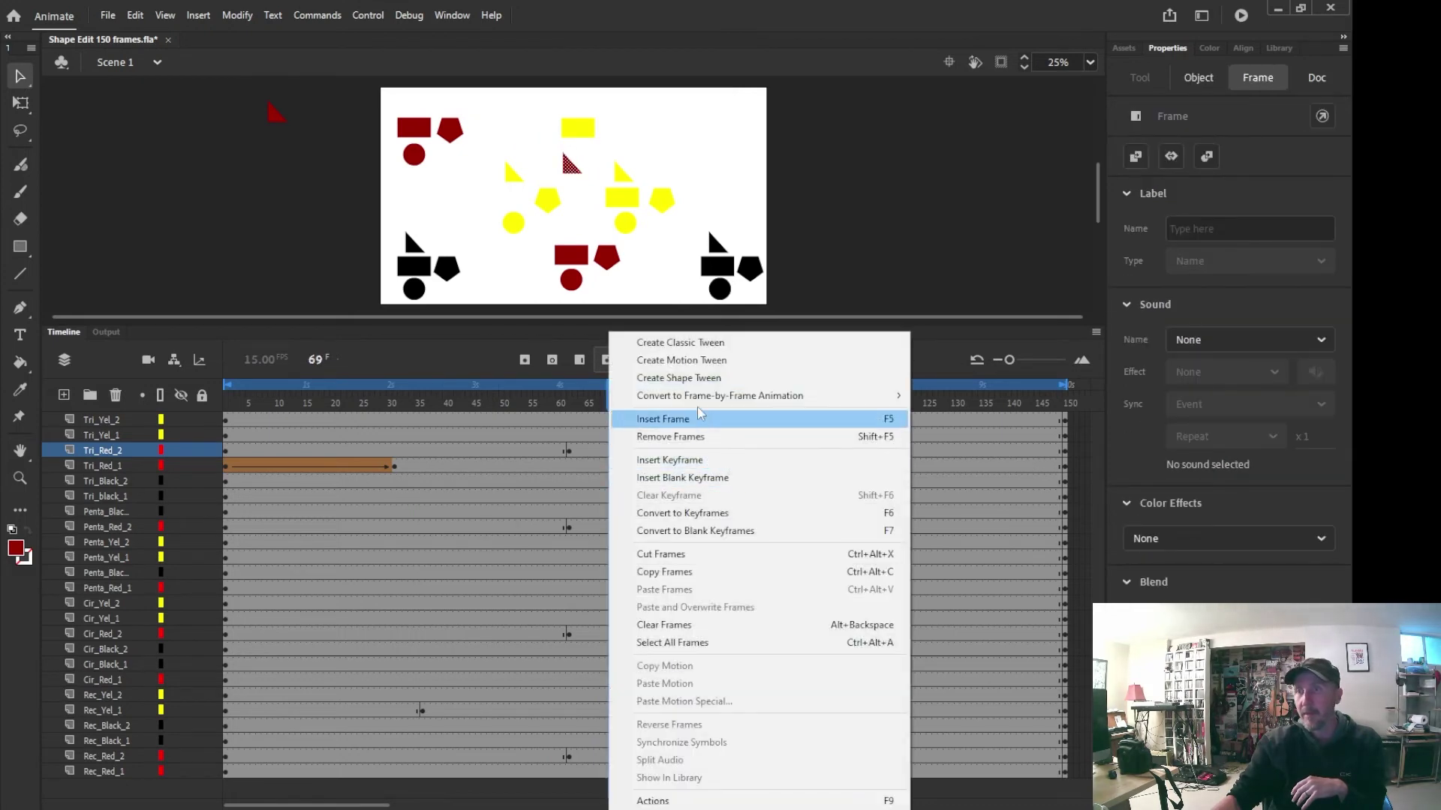
{"action": "left_click", "coordinate": [705, 379]}
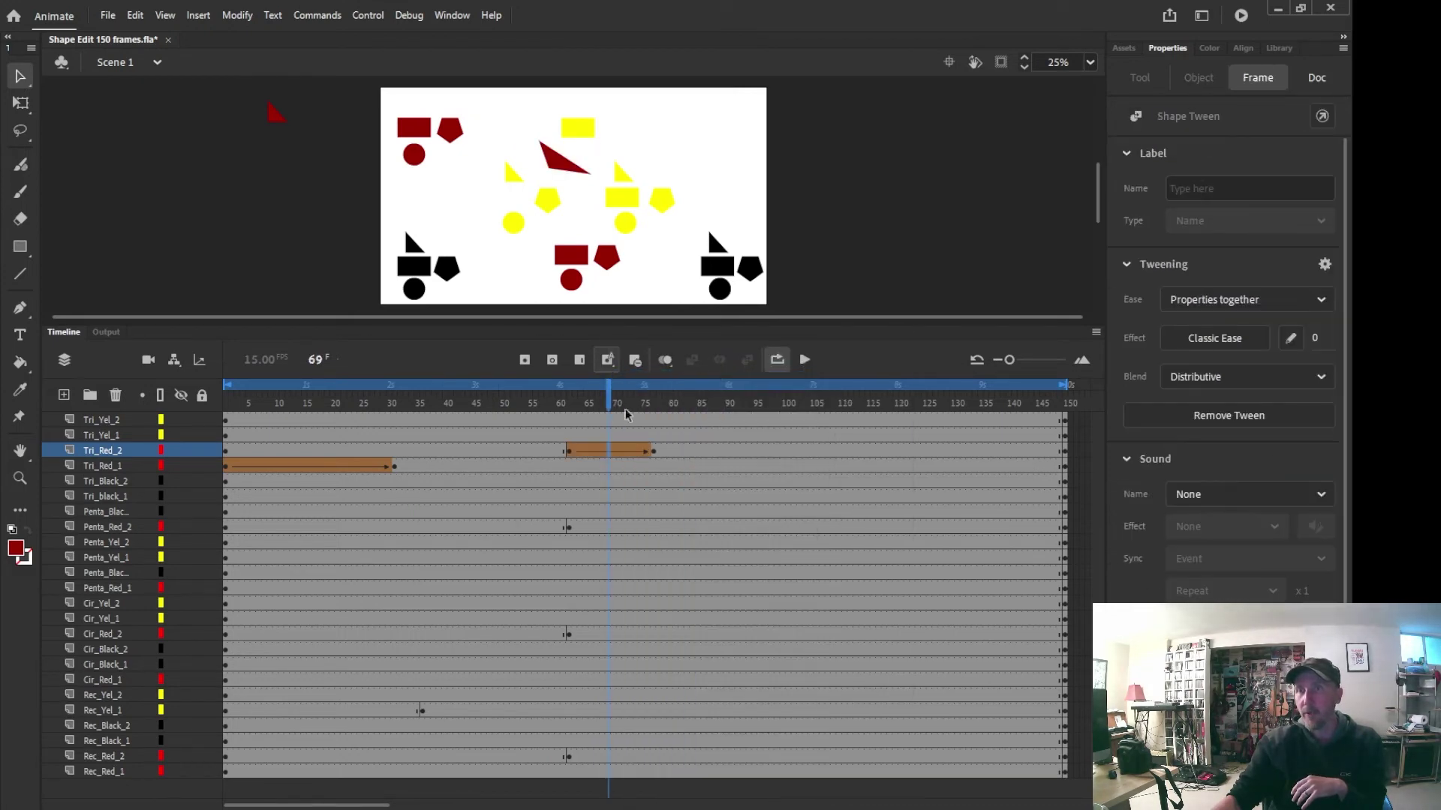
{"action": "left_click_drag", "start_coordinate": [607, 398], "coordinate": [559, 404]}
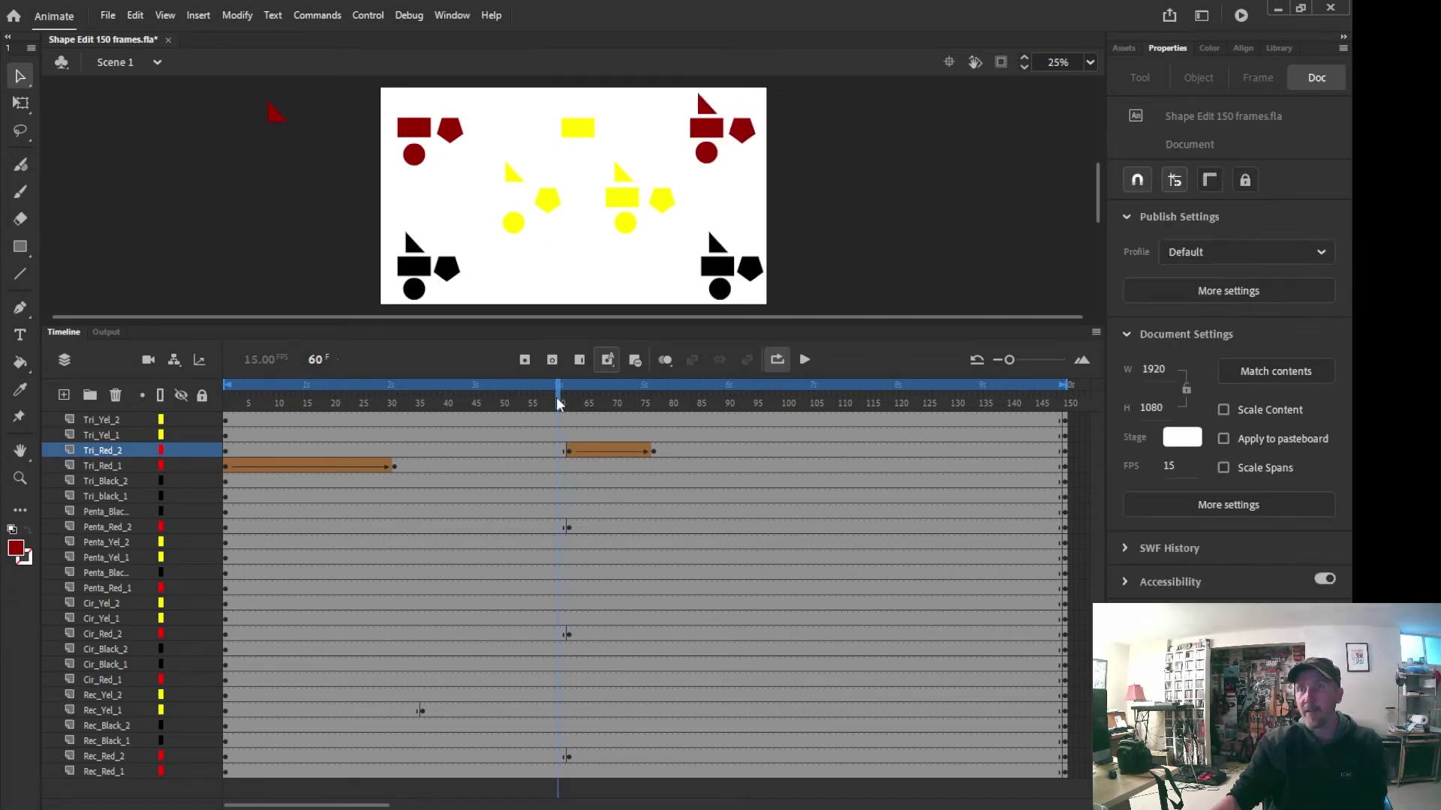
{"action": "left_click", "coordinate": [805, 361]}
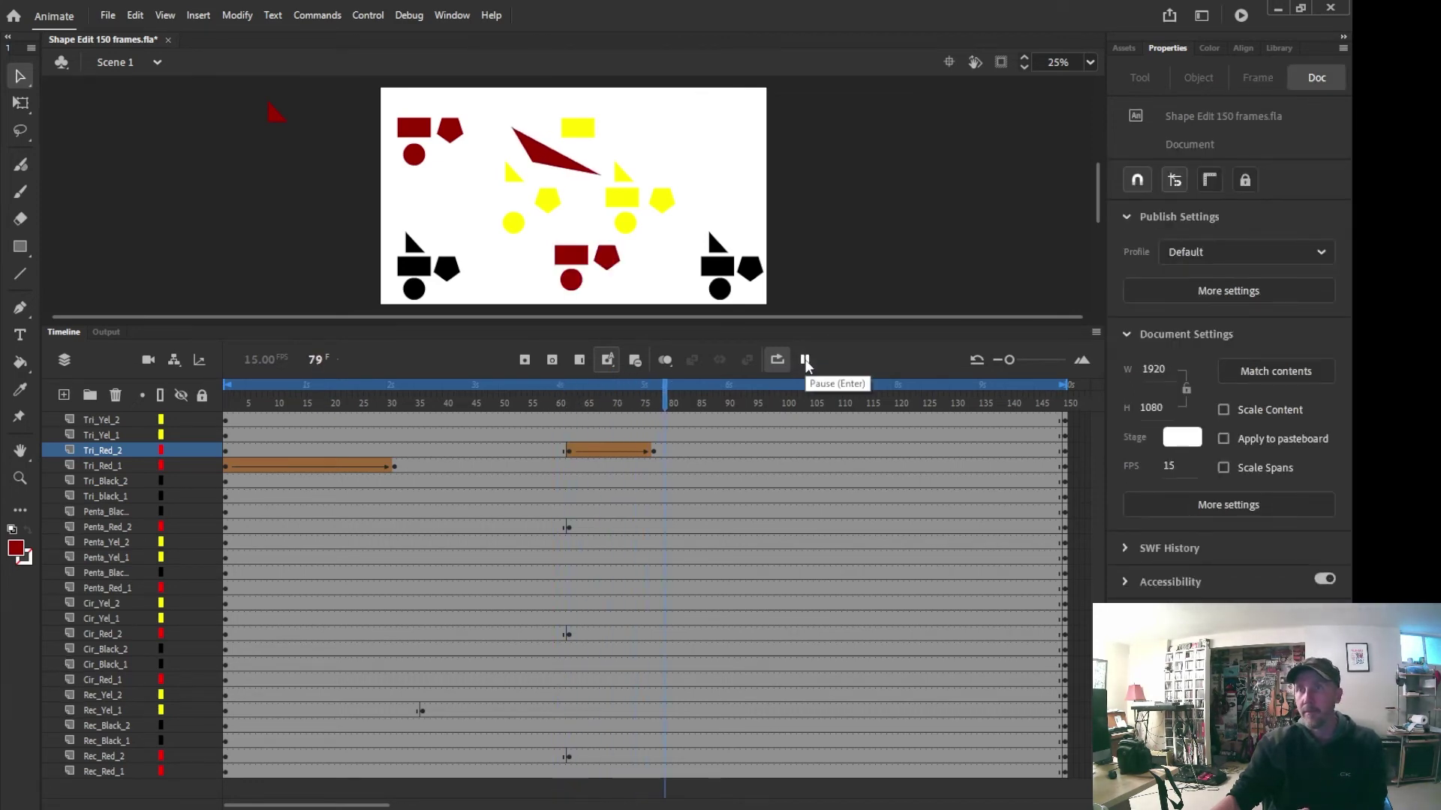
{"action": "left_click", "coordinate": [805, 361]}
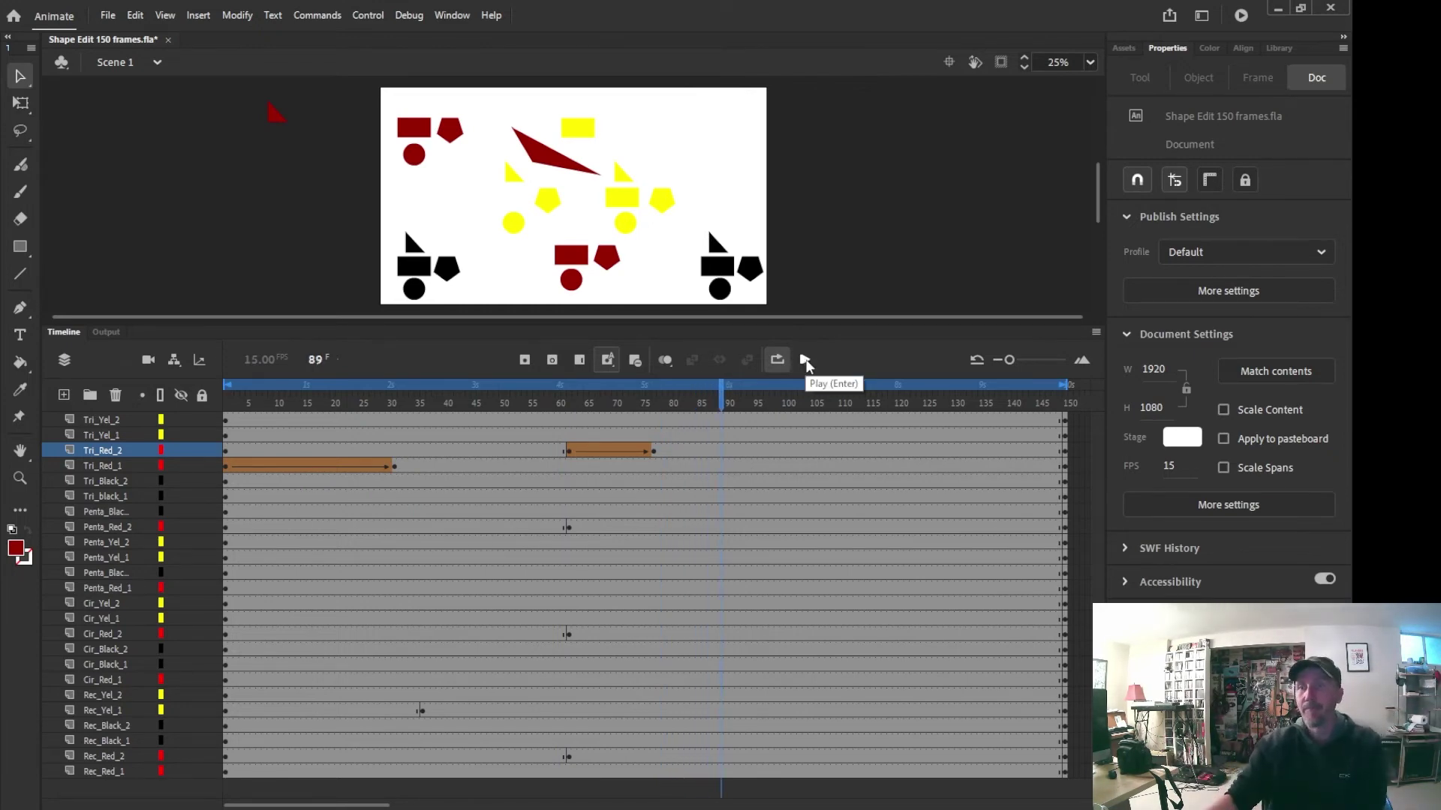
Shape-tween the Tri_Red_2 span from frame 90 through frame 150
{"action": "left_click", "coordinate": [727, 447]}
{"action": "right_click", "coordinate": [727, 449]}
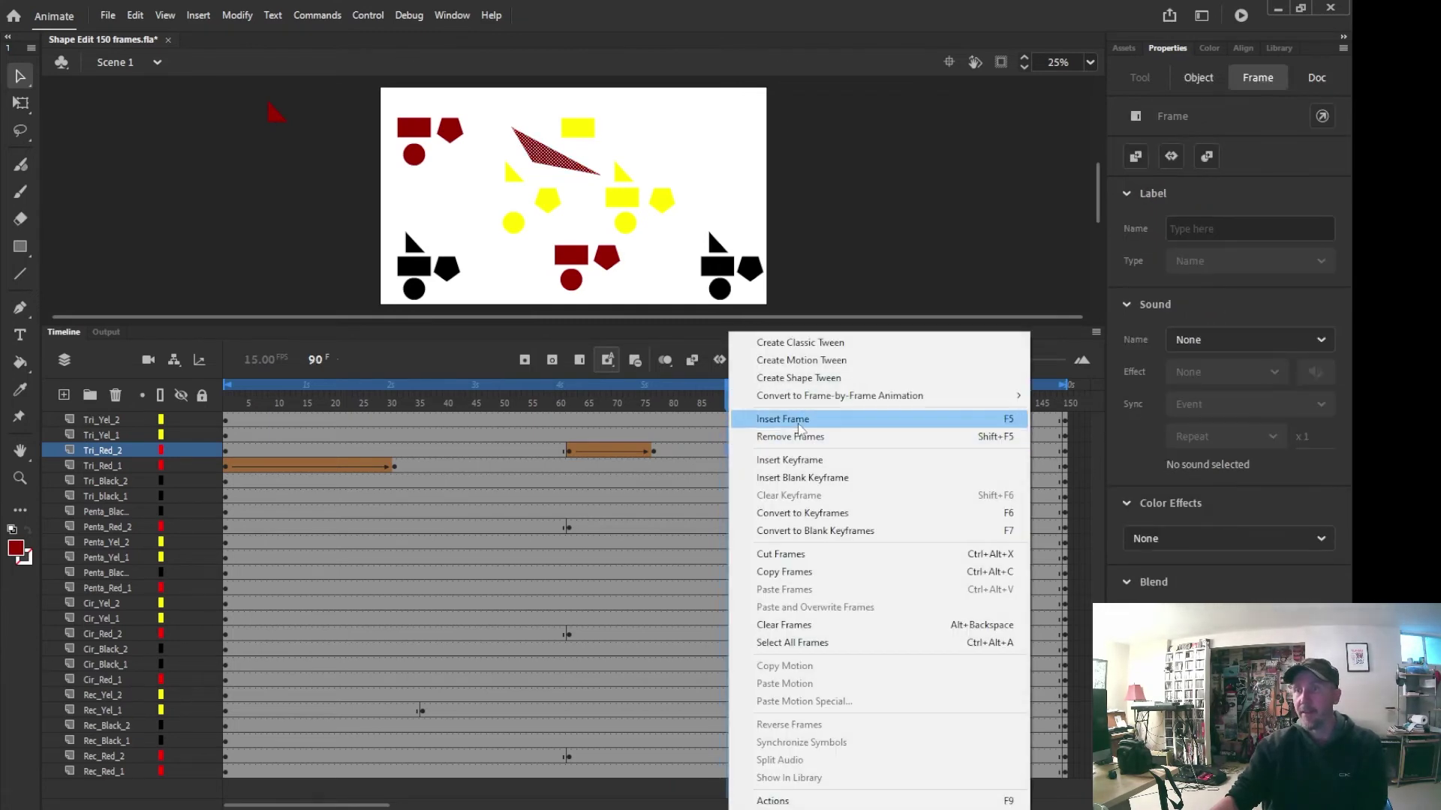
{"action": "left_click", "coordinate": [811, 377]}
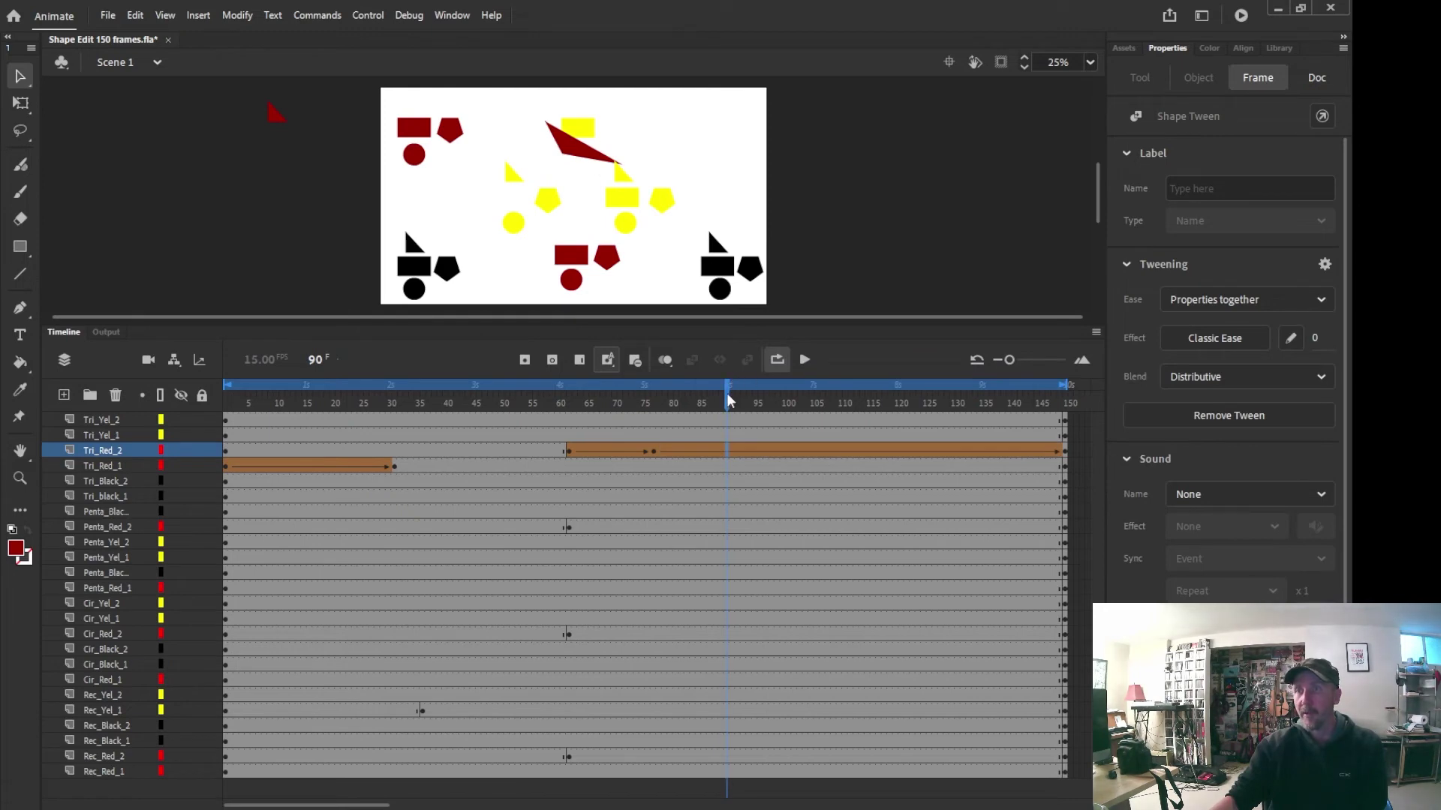
Shape-tween the opening span of Tri_Red_2, then rewind to frame 1 and deselect frames
{"action": "left_click_drag", "start_coordinate": [728, 389], "coordinate": [552, 385]}
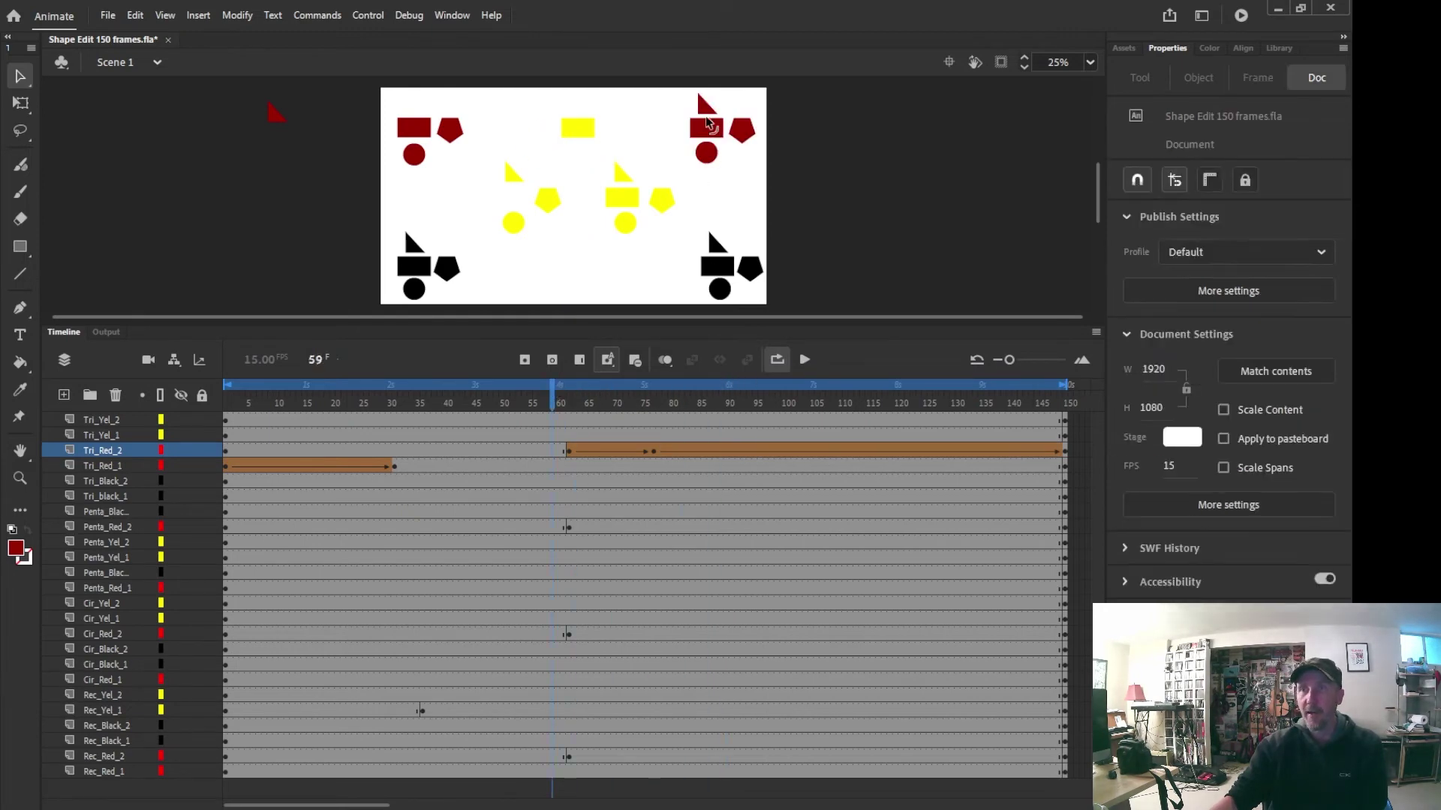
{"action": "right_click", "coordinate": [484, 450]}
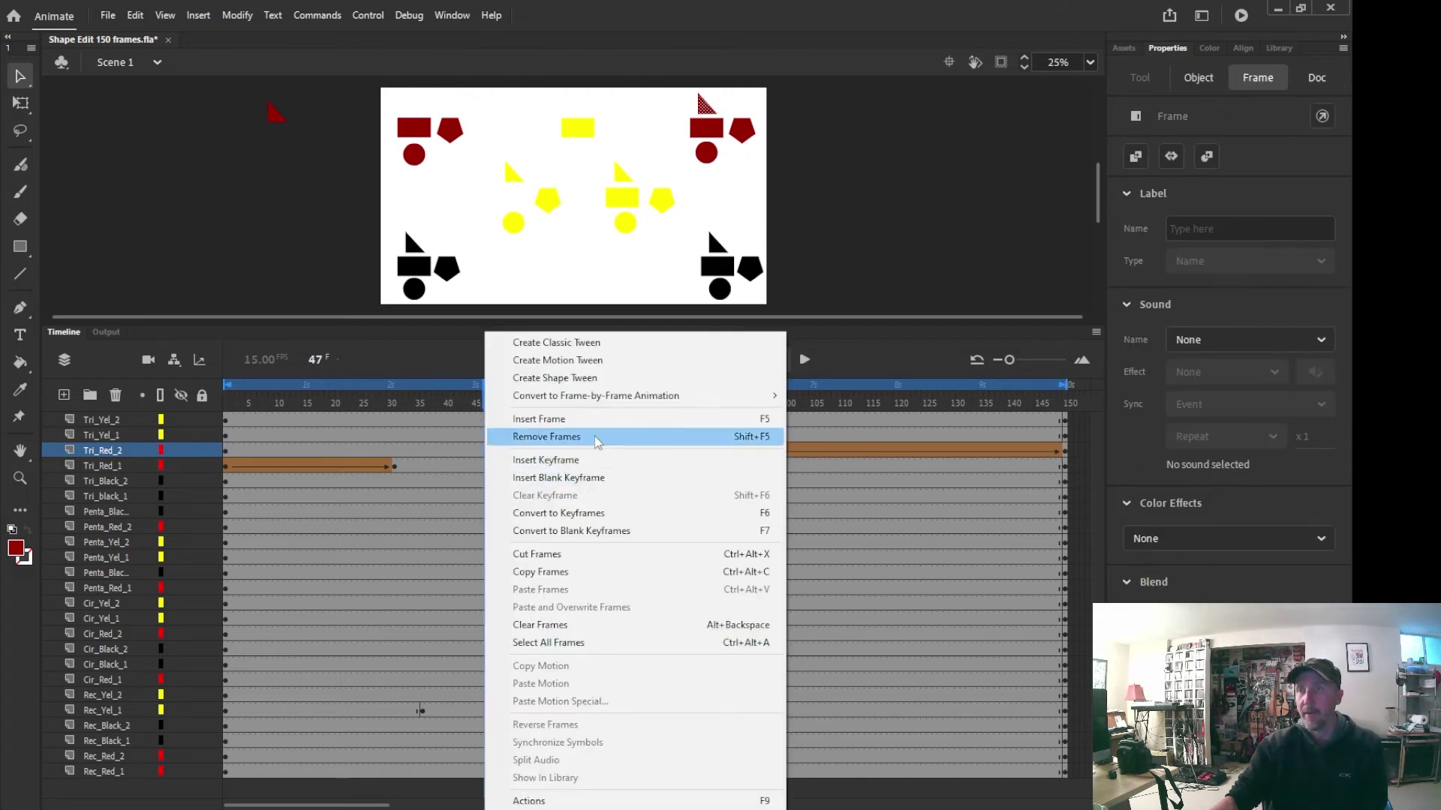
{"action": "left_click", "coordinate": [559, 379]}
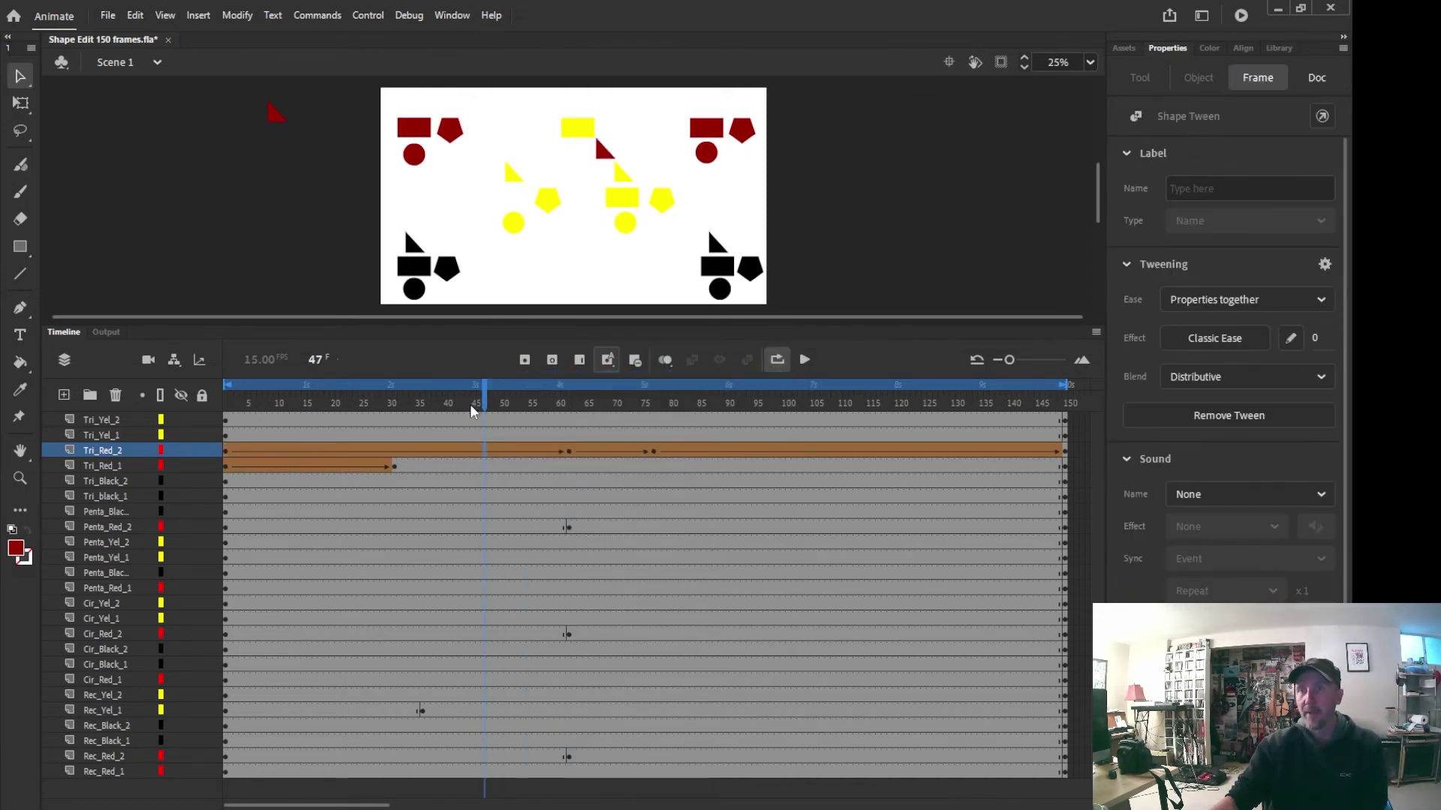
{"action": "left_click_drag", "start_coordinate": [484, 394], "coordinate": [225, 394]}
{"action": "left_click", "coordinate": [650, 176]}
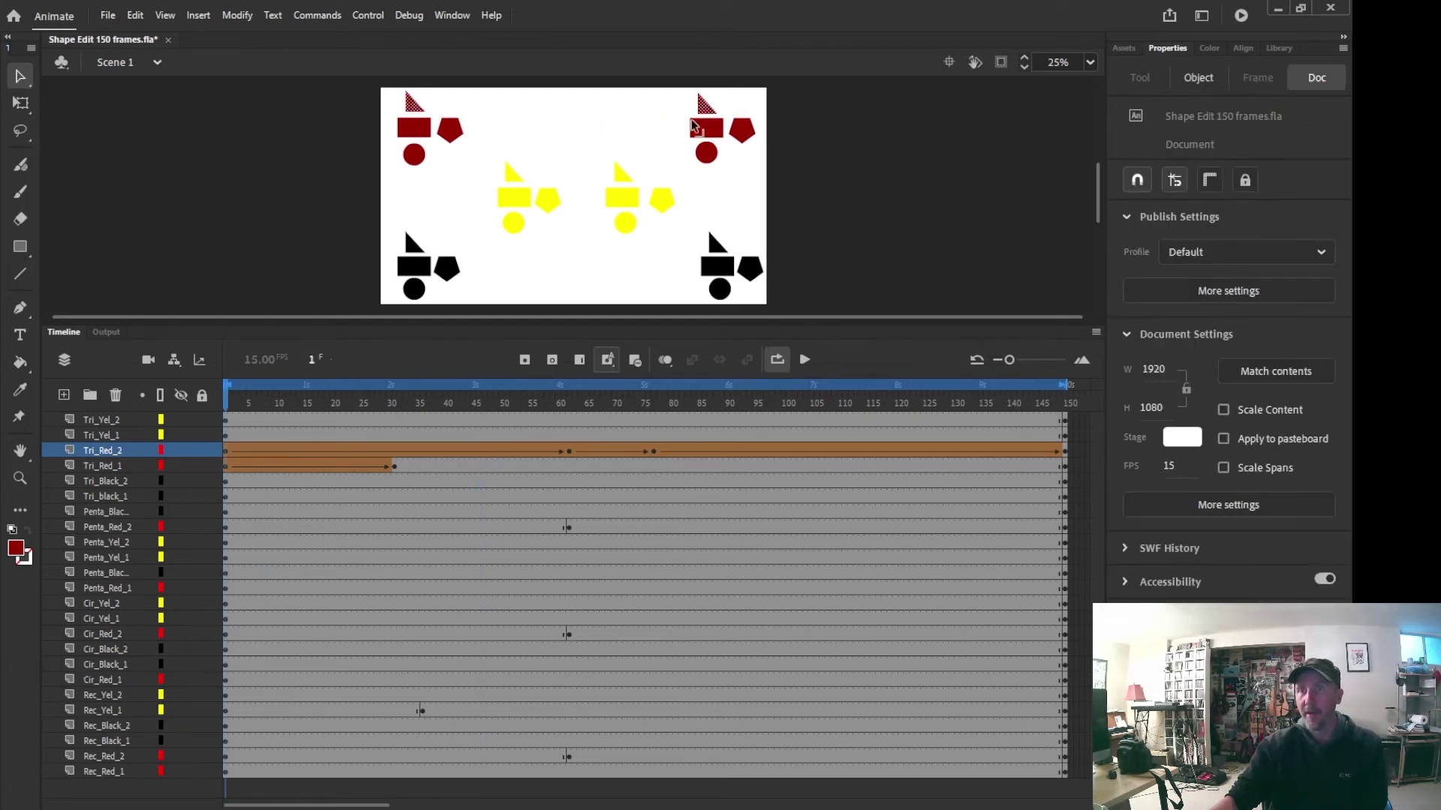
{"action": "left_click", "coordinate": [807, 357]}
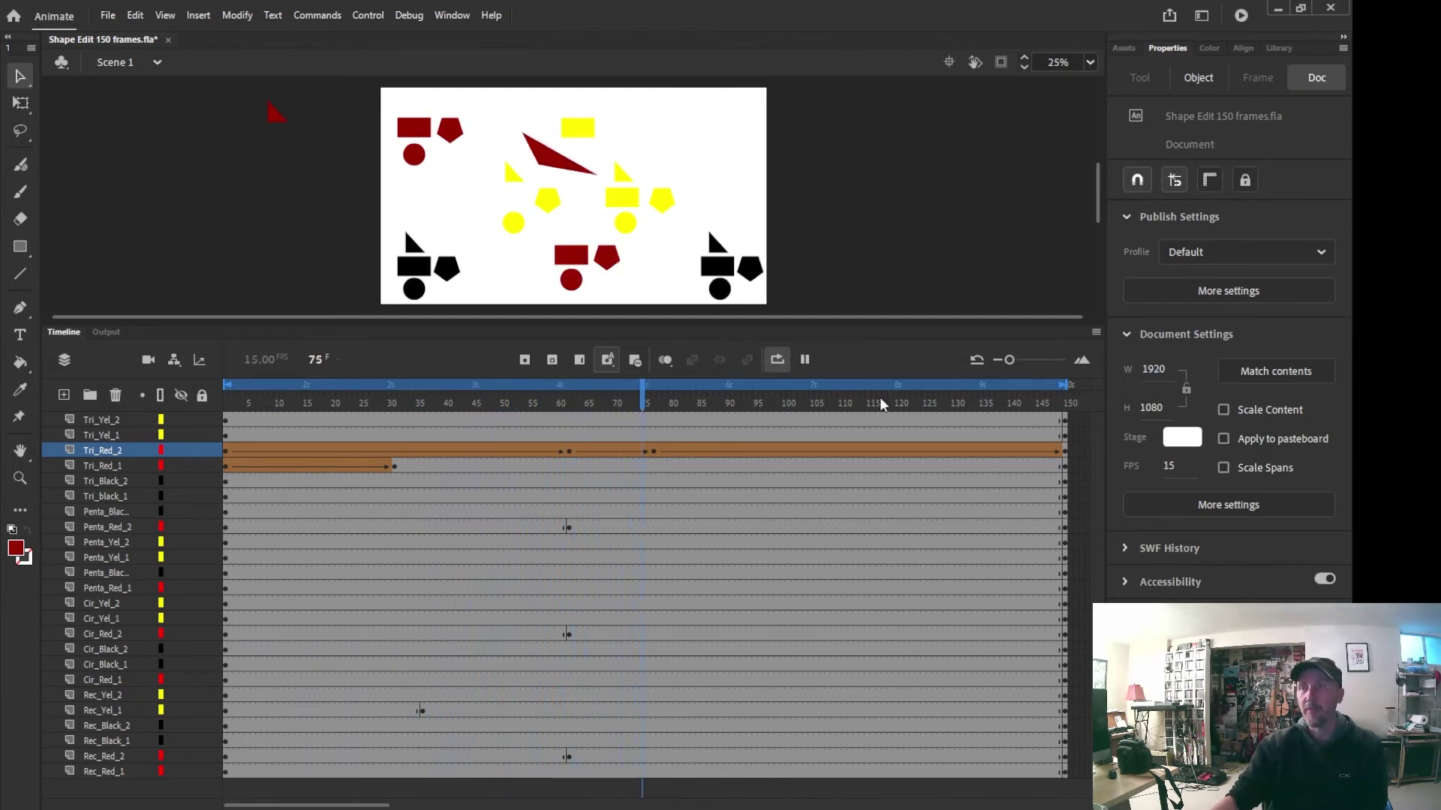
{"action": "left_click", "coordinate": [805, 361]}
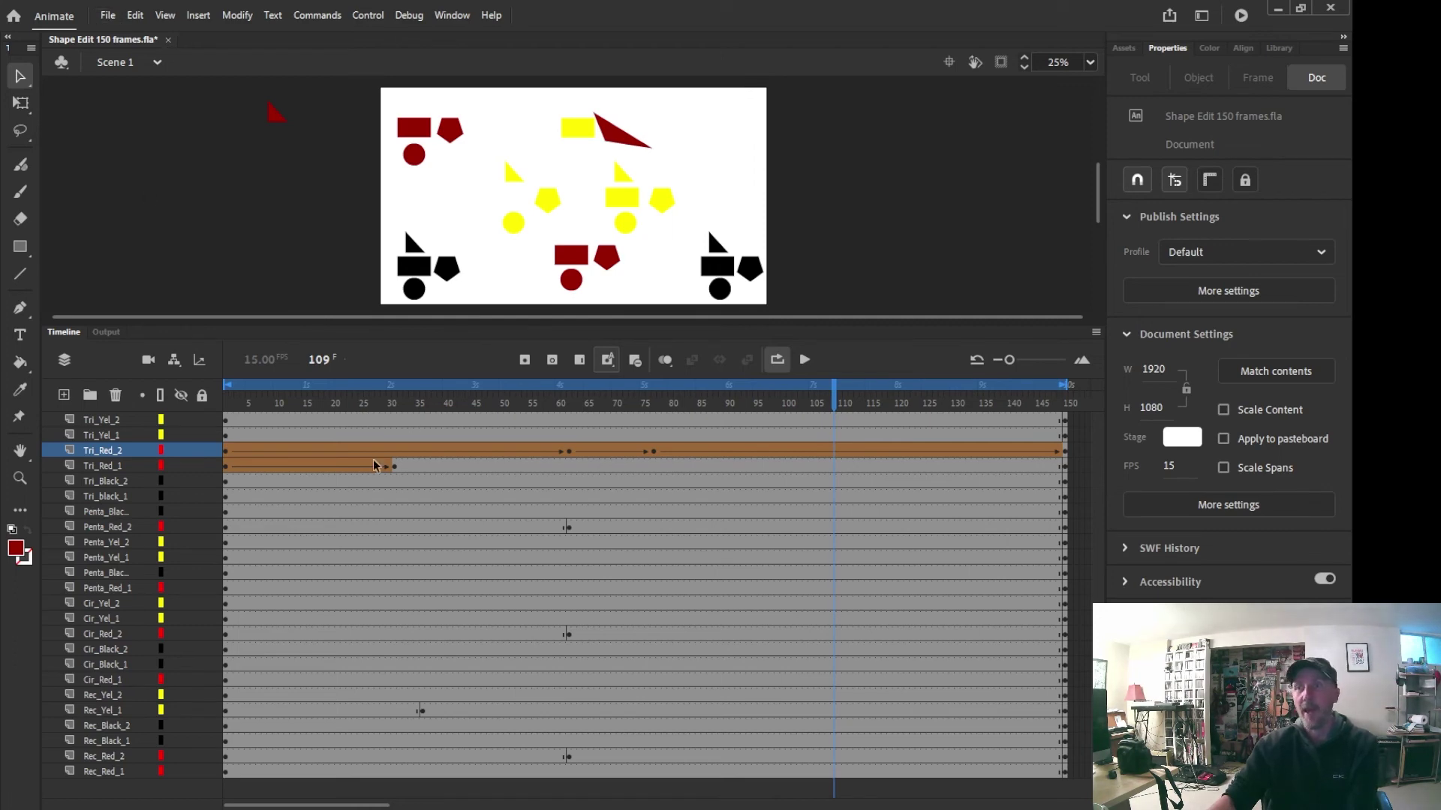
{"action": "left_click", "coordinate": [107, 15]}
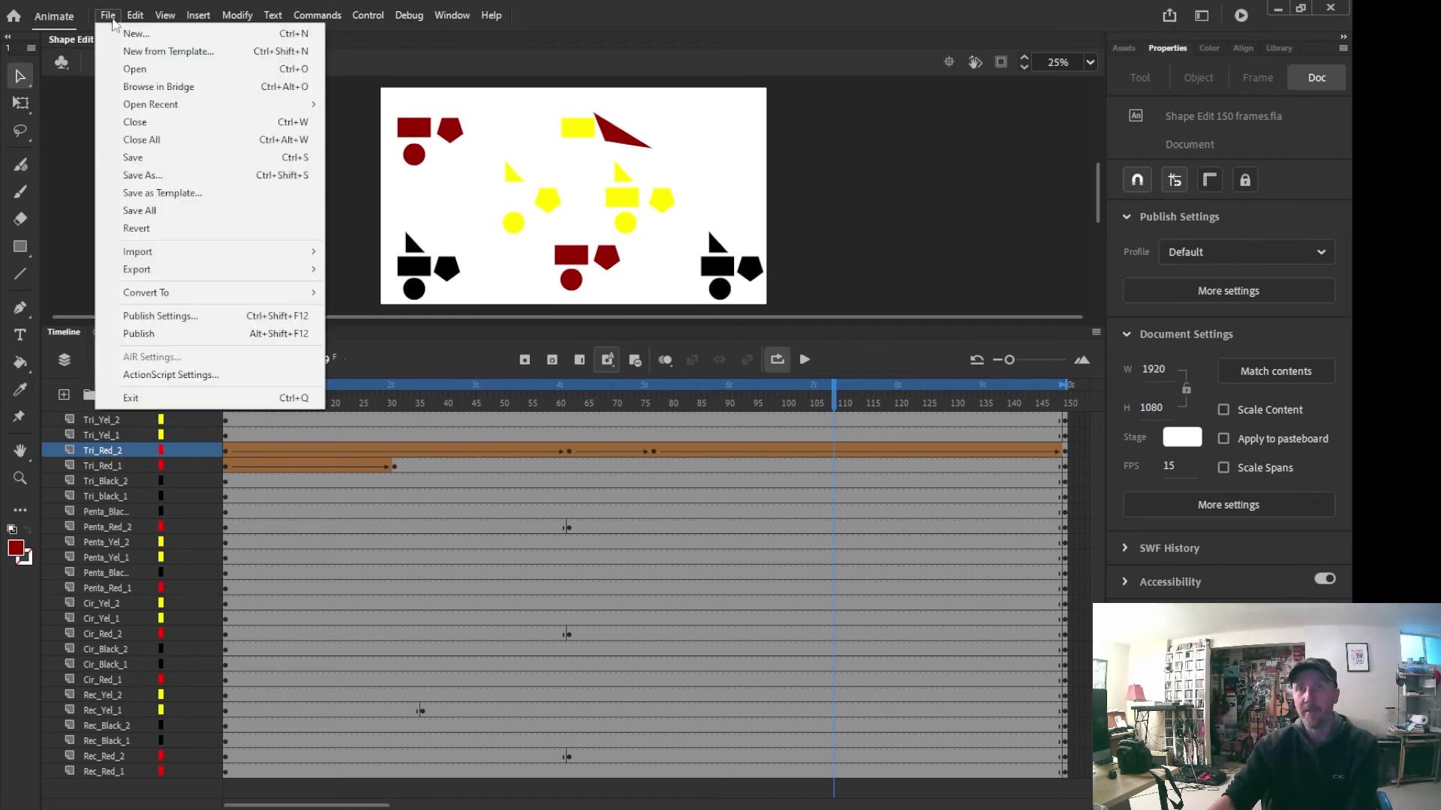
{"action": "mouse_move", "coordinate": [222, 285]}
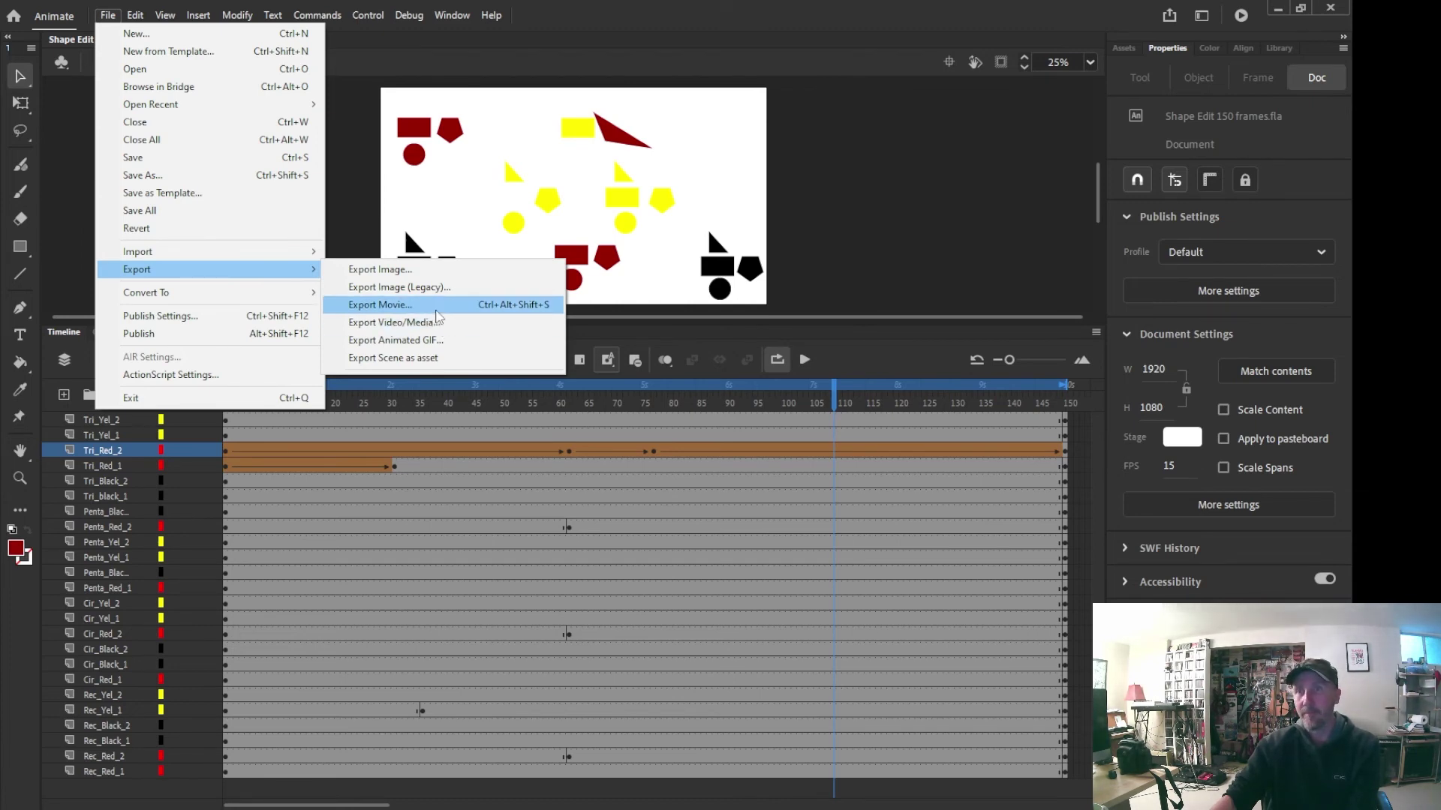
{"action": "left_click", "coordinate": [395, 308]}
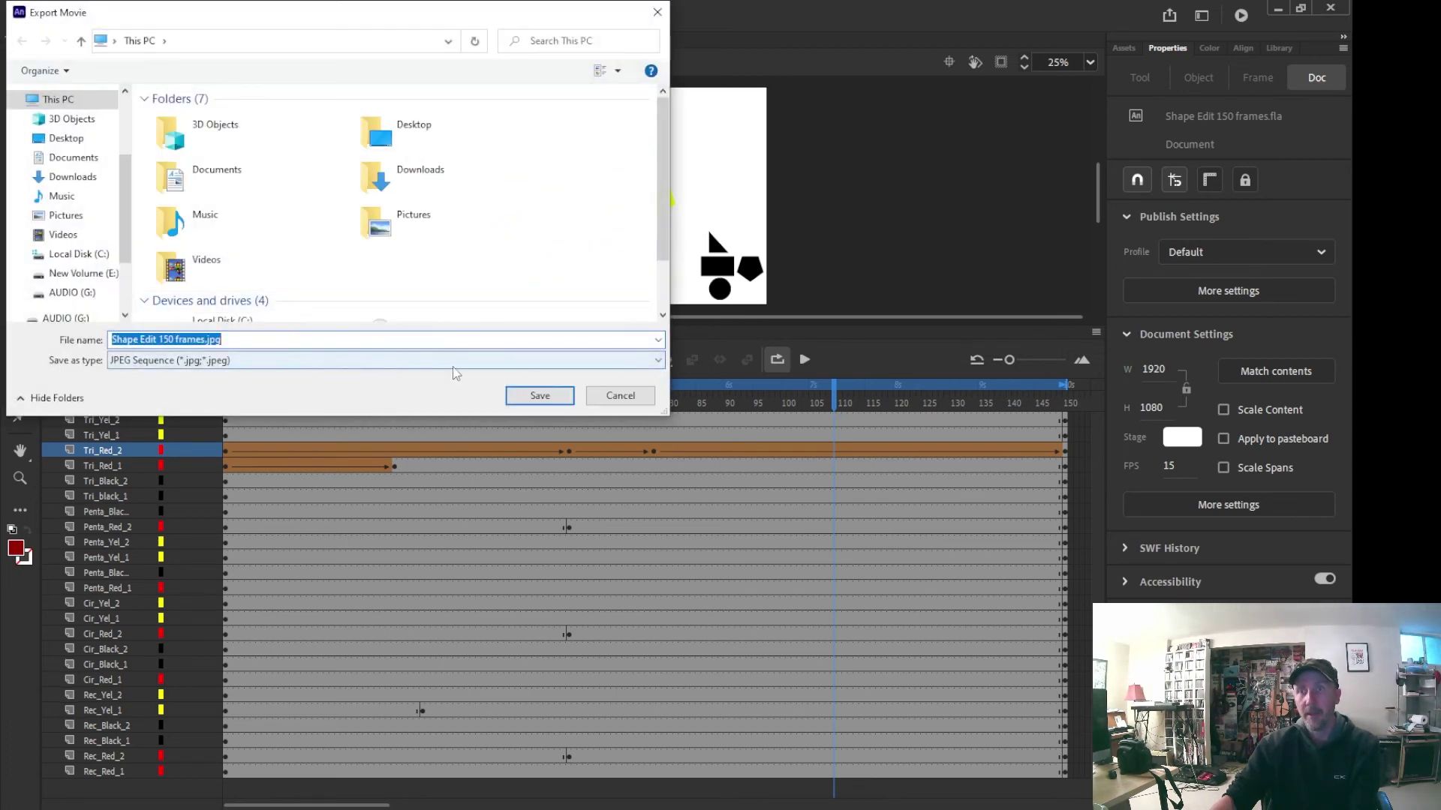
{"action": "left_click", "coordinate": [650, 363]}
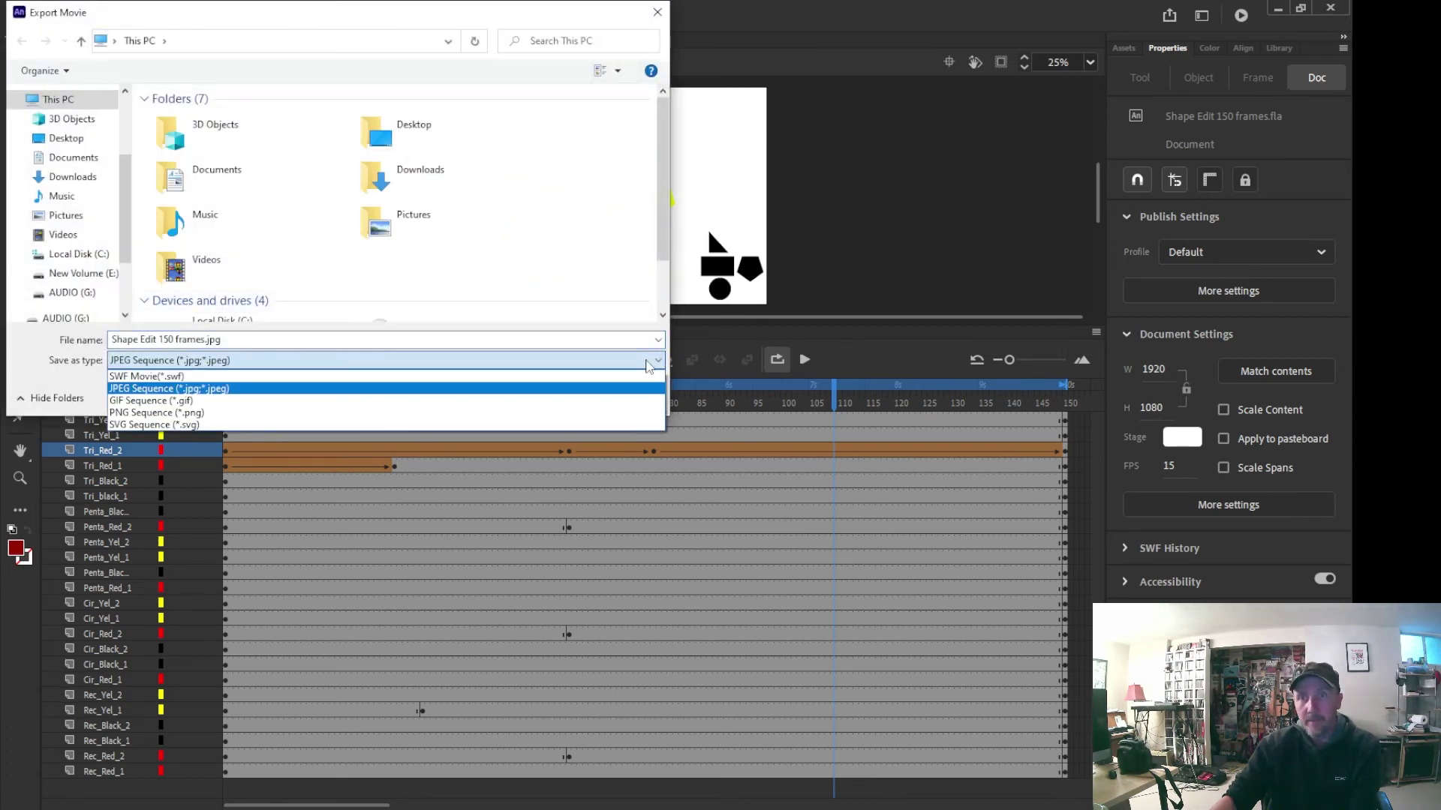
{"action": "left_click", "coordinate": [700, 343]}
Cancel the movie export and open File > Export > Export Video/Media instead
{"action": "left_click", "coordinate": [604, 392]}
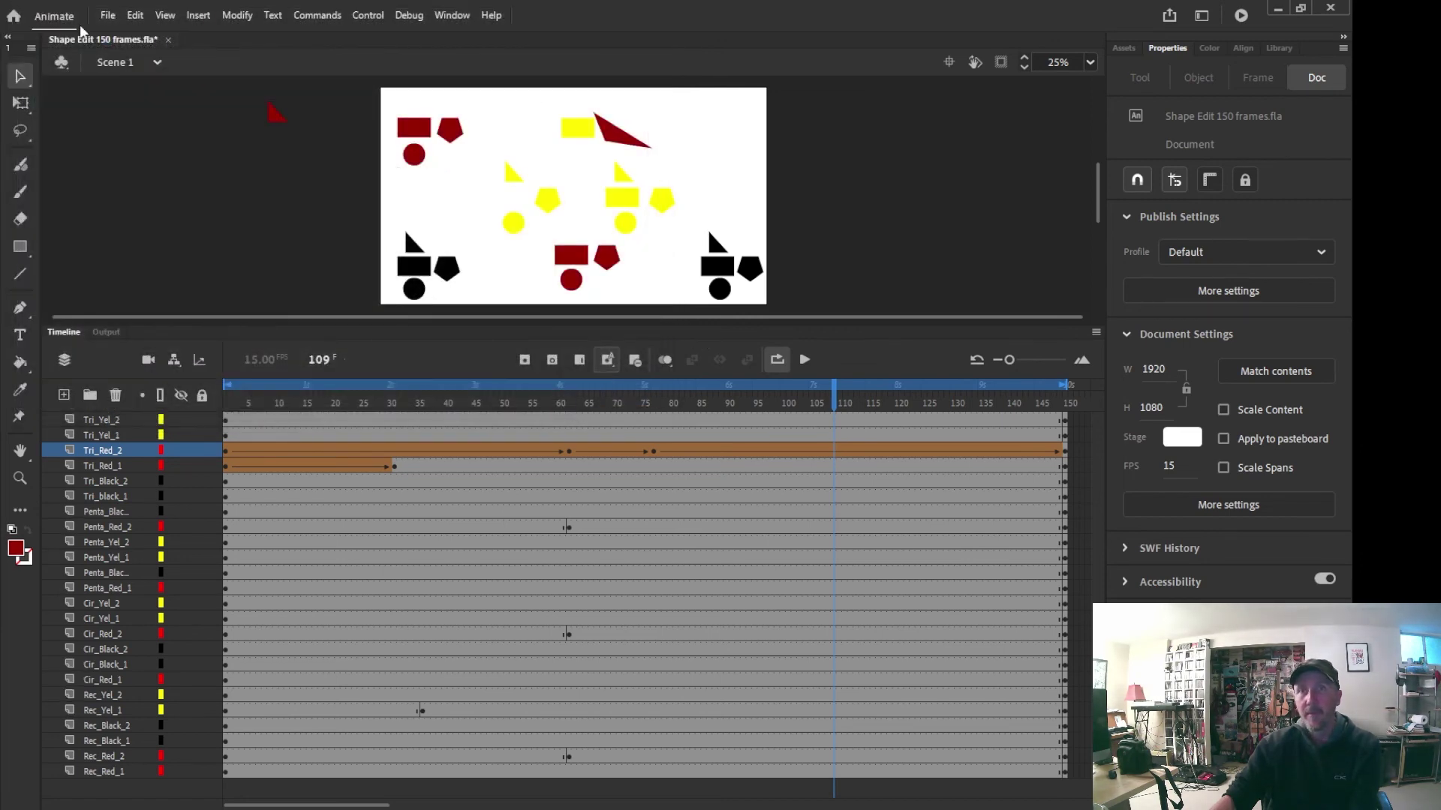
{"action": "left_click", "coordinate": [107, 15]}
{"action": "mouse_move", "coordinate": [165, 273]}
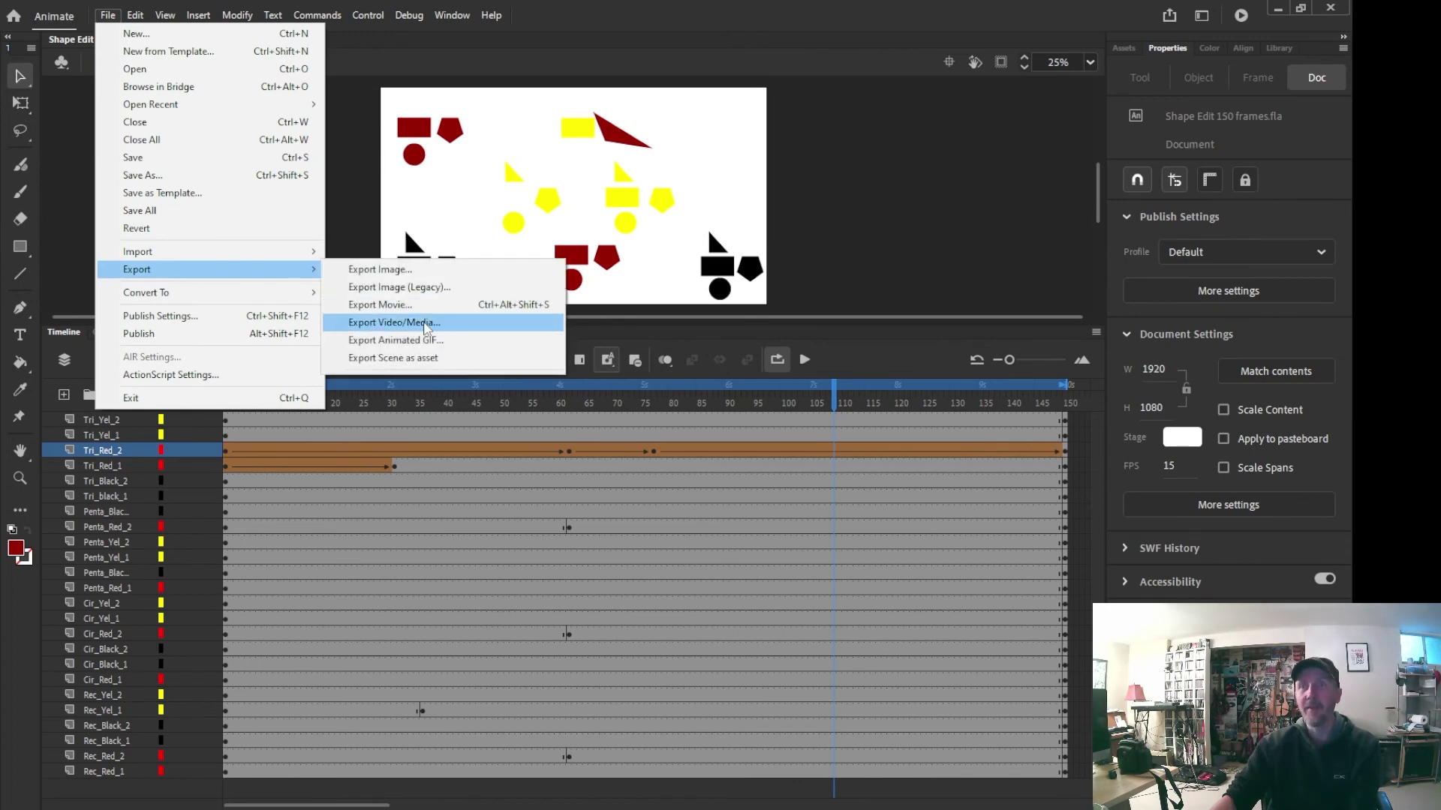
{"action": "left_click", "coordinate": [425, 322]}
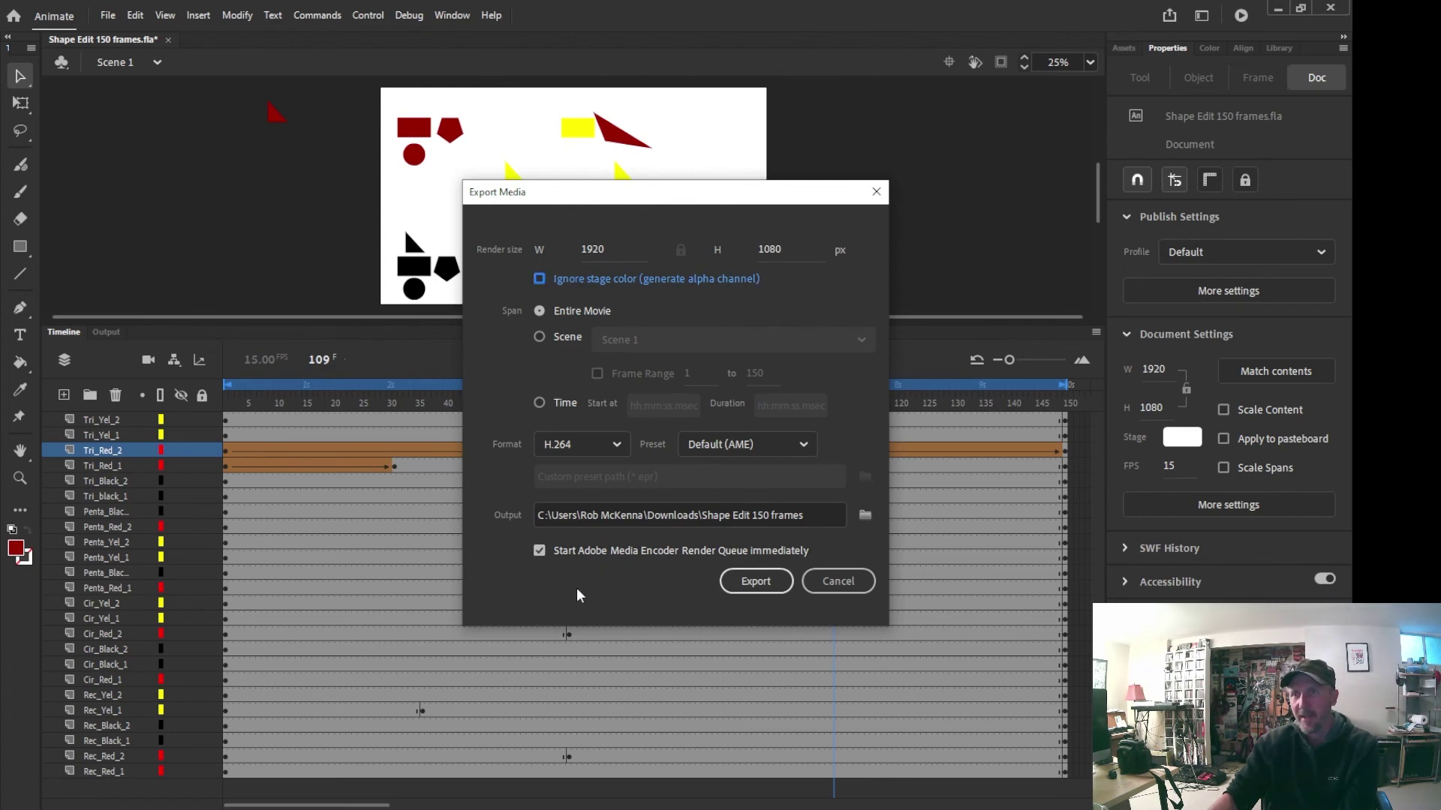
Start the H.264 export so Adobe Media Encoder 2022 renders the movie
{"action": "left_click", "coordinate": [754, 583]}
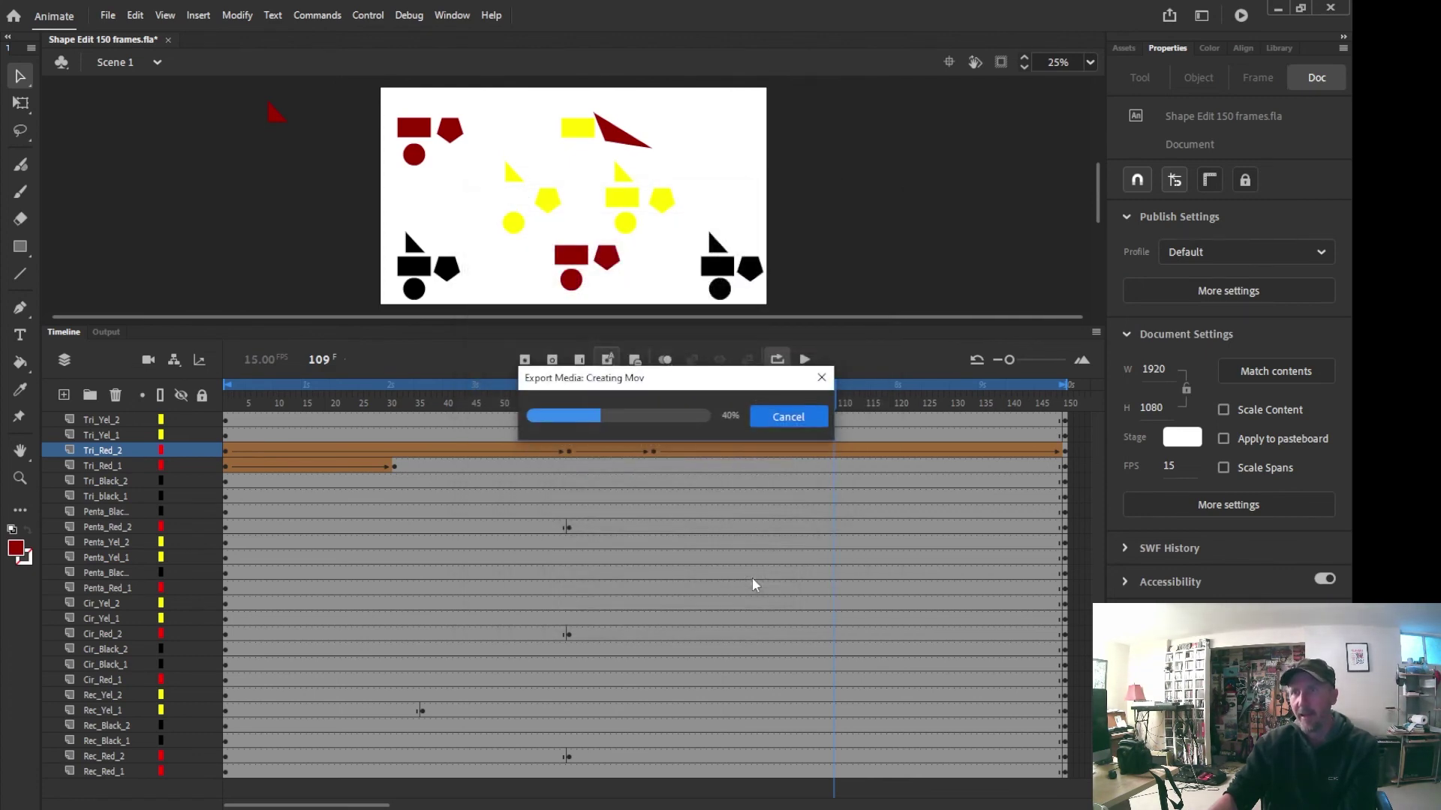